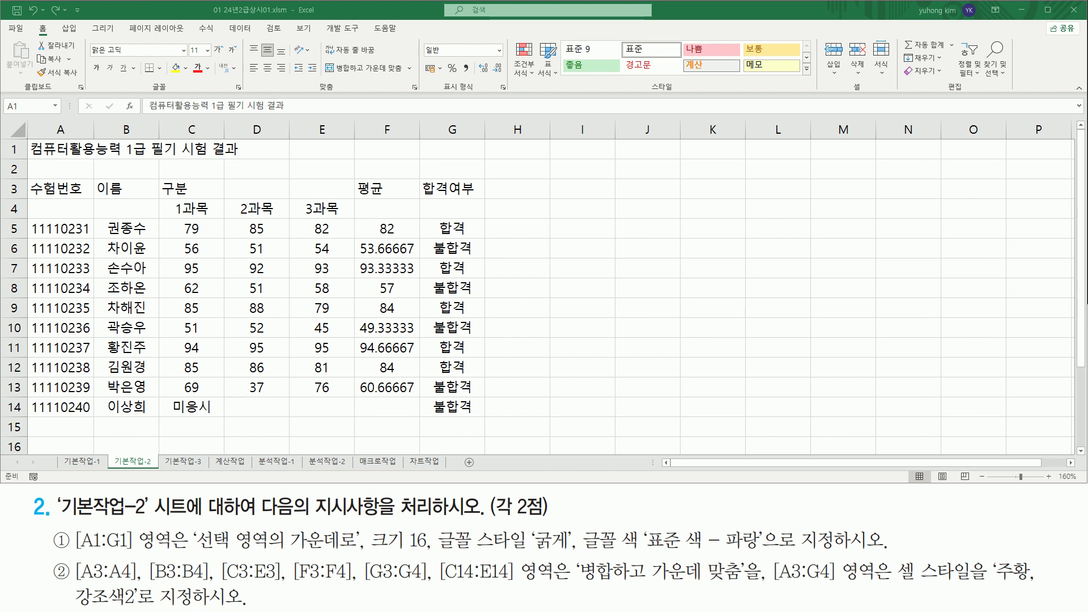
mouse_move(75, 527)
left_mouse_down()
mouse_move(90, 552)
mouse_move(175, 552)
left_mouse_up()
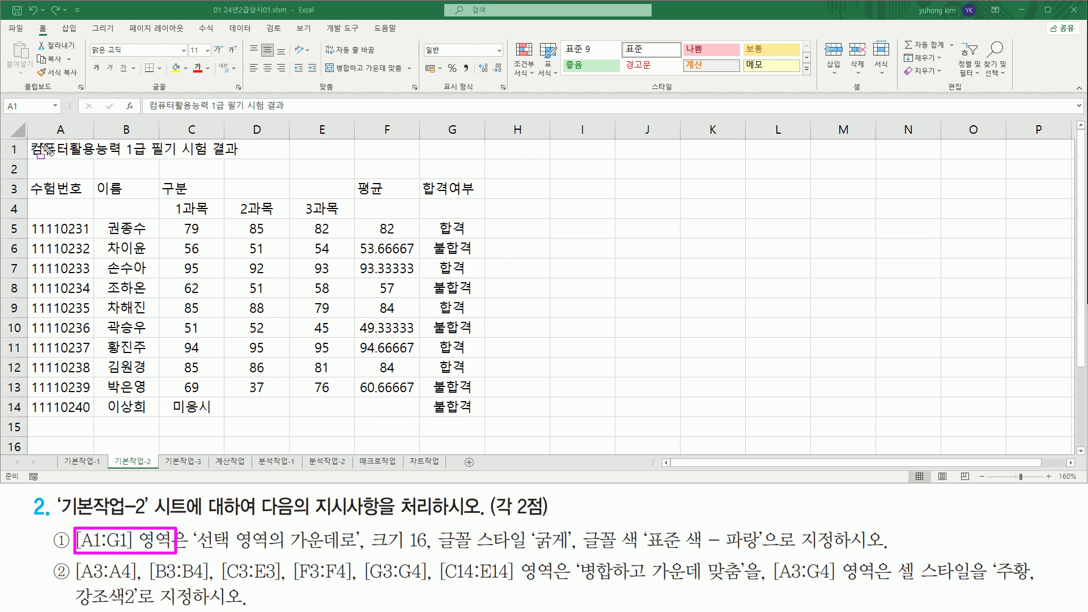
mouse_move(28, 139)
left_mouse_down()
mouse_move(49, 161)
mouse_move(486, 160)
left_mouse_up()
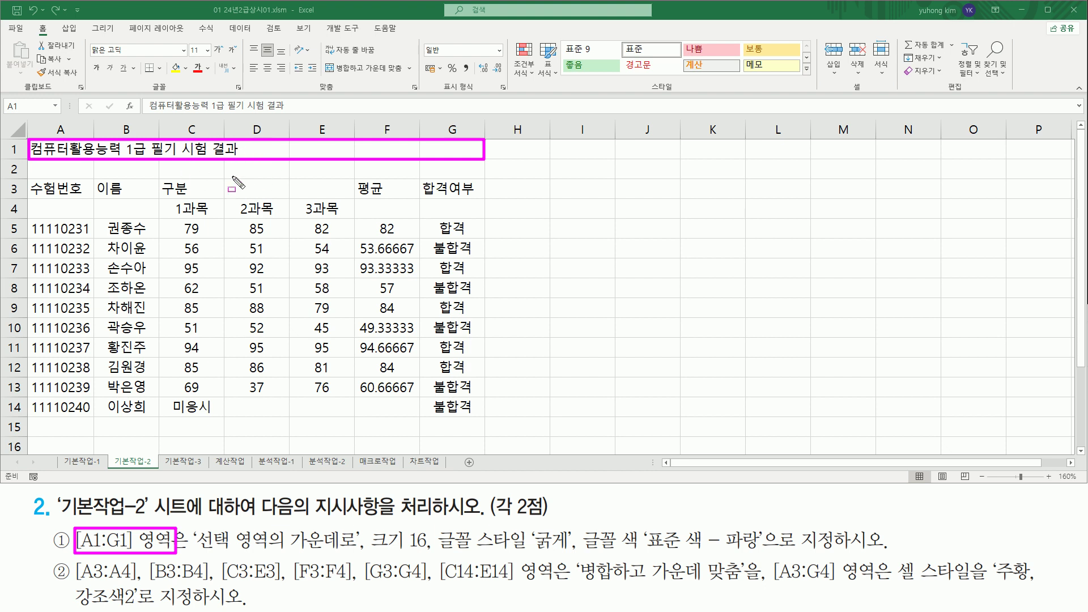
mouse_move(195, 551)
left_mouse_down()
mouse_move(364, 552)
mouse_move(362, 528)
left_mouse_up()
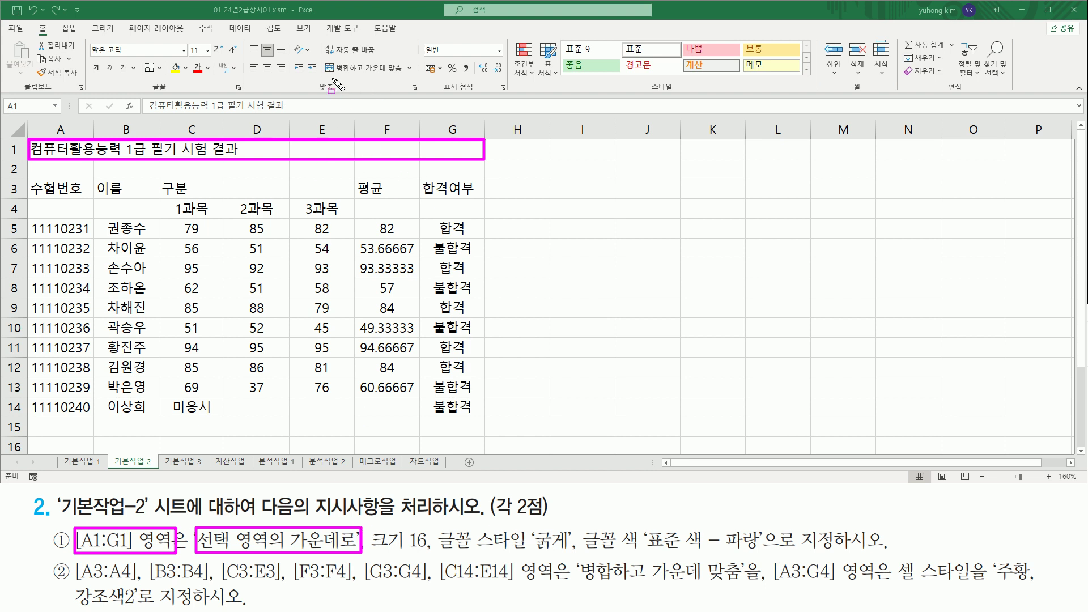
mouse_move(32, 21)
left_mouse_down()
mouse_move(51, 36)
mouse_move(32, 22)
left_mouse_up()
left_click_drag(310, 92, 412, 73)
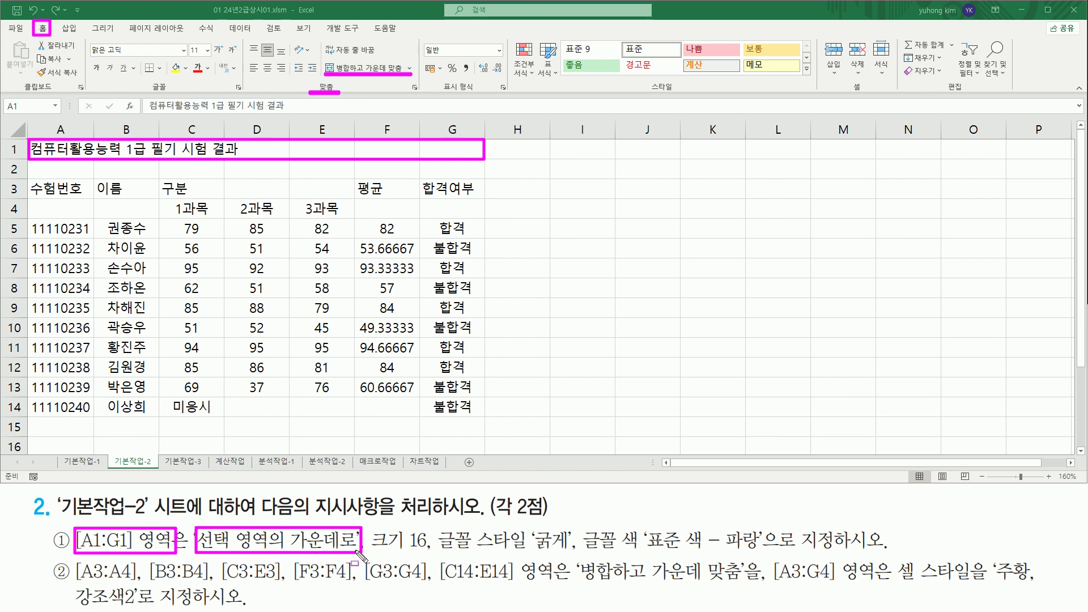
left_click_drag(370, 552, 758, 554)
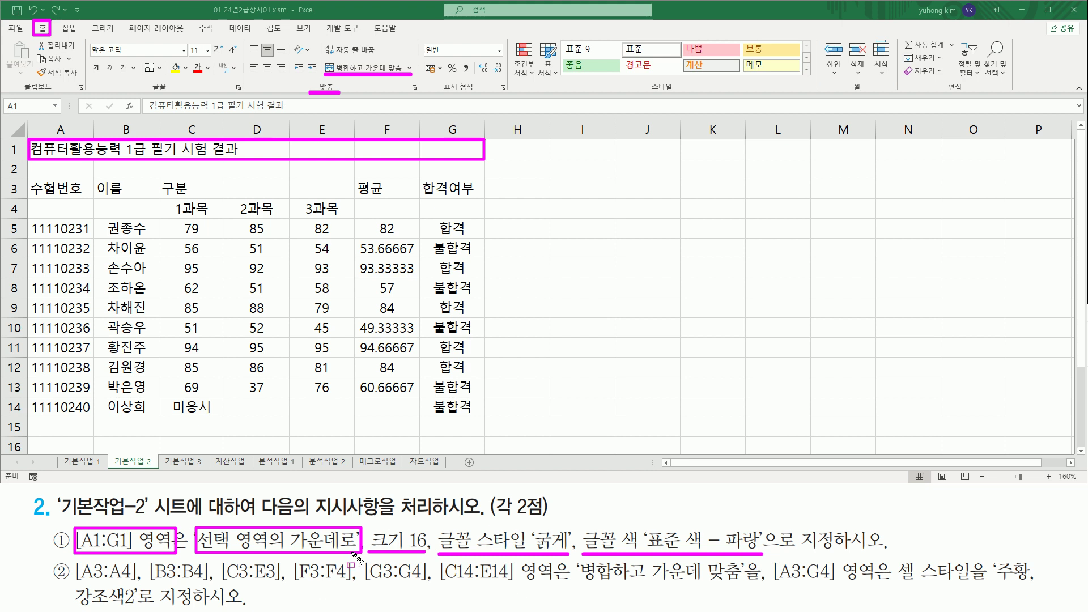
key("Escape")
Step: Set the horizontal alignment of the title range A1:G1 to center across selection (선택 영역의 가운데로)
left_click(59, 153)
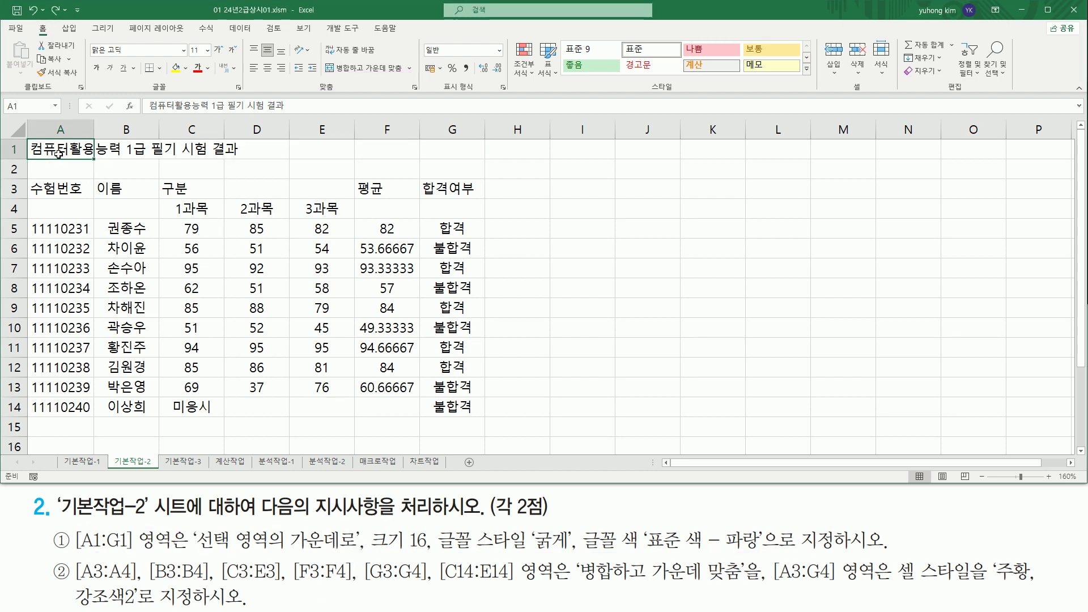
left_click_drag(48, 148, 448, 149)
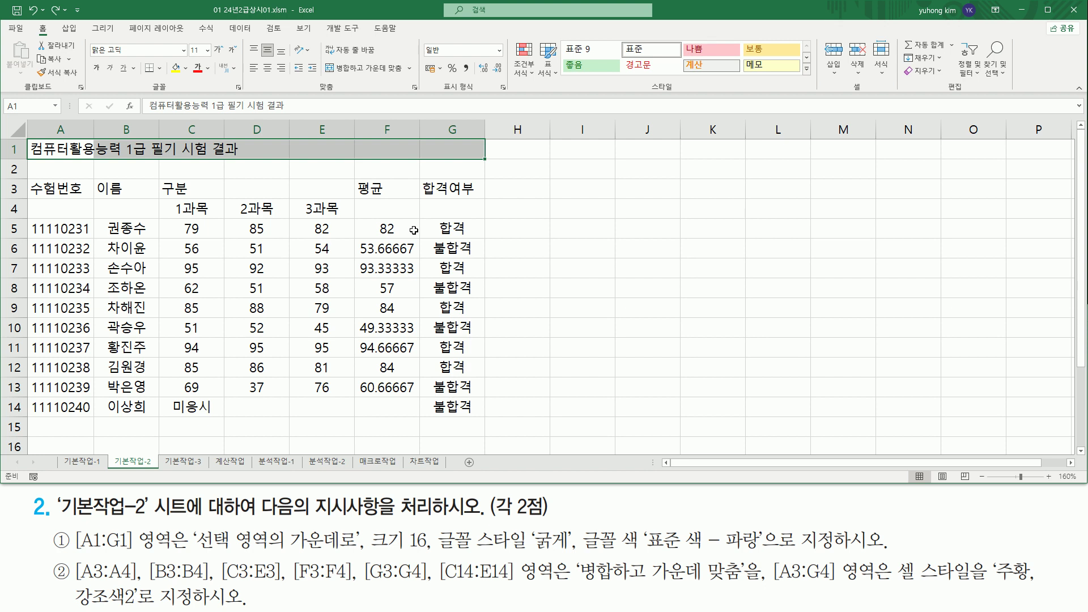
key("ctrl+1")
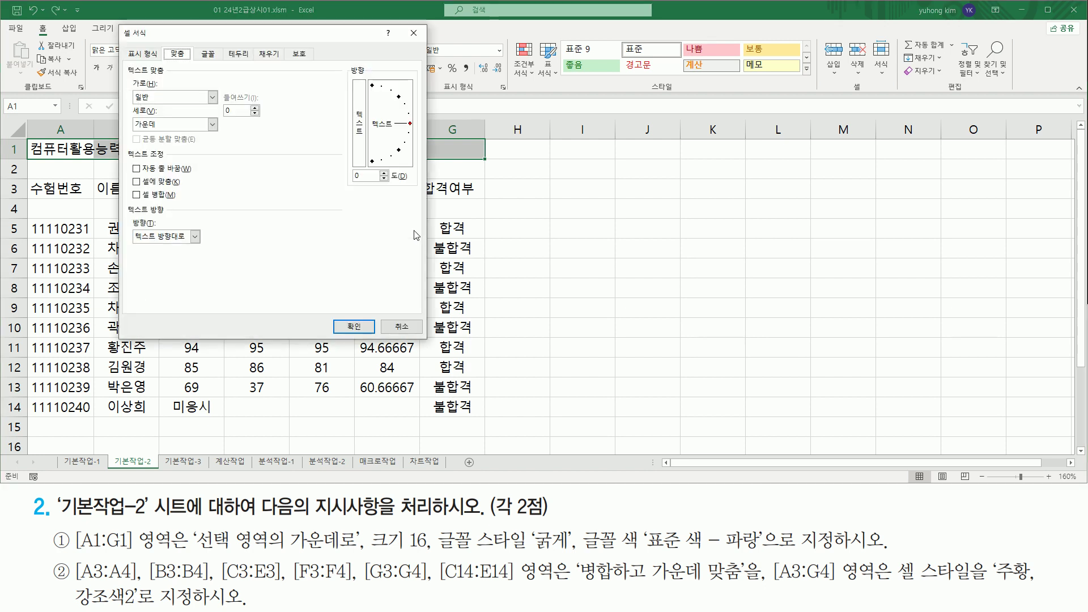
left_click_drag(160, 37, 562, 144)
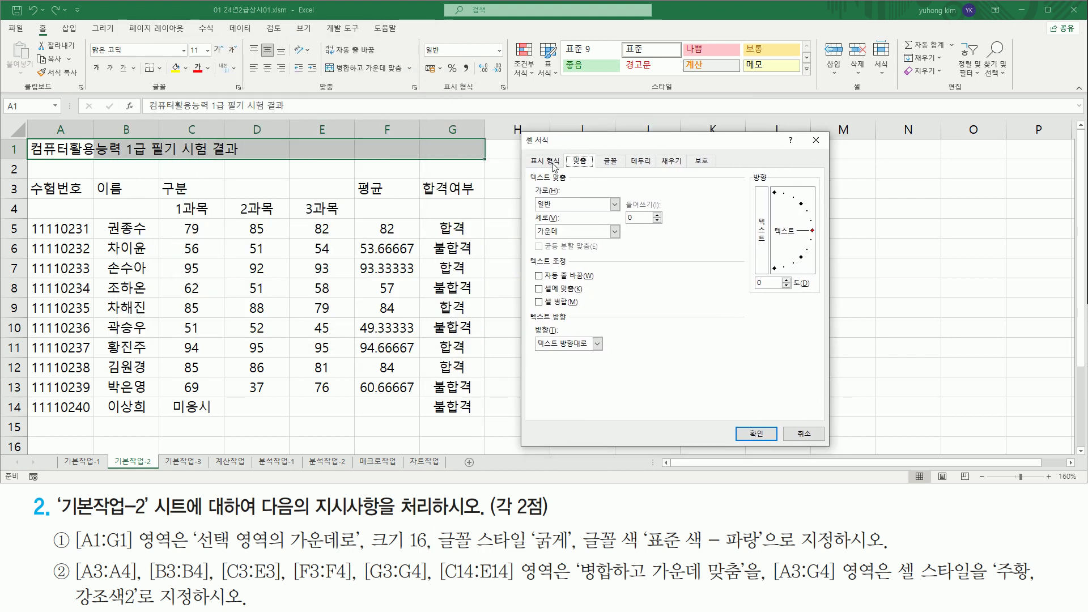
left_click_drag(197, 548, 357, 549)
left_click_drag(566, 152, 597, 168)
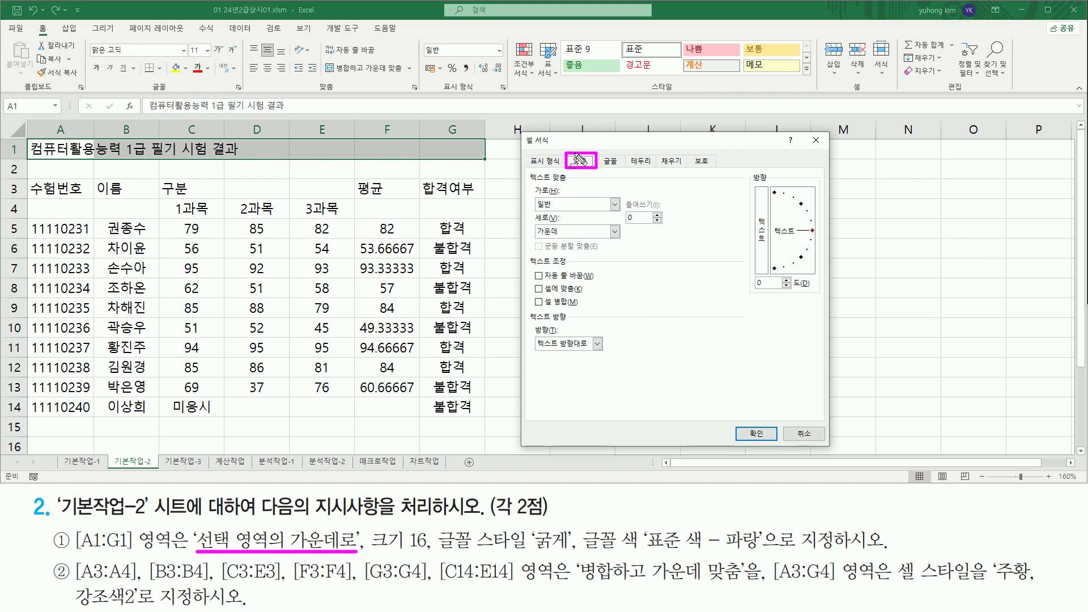
left_click_drag(532, 182, 615, 211)
left_click(614, 204)
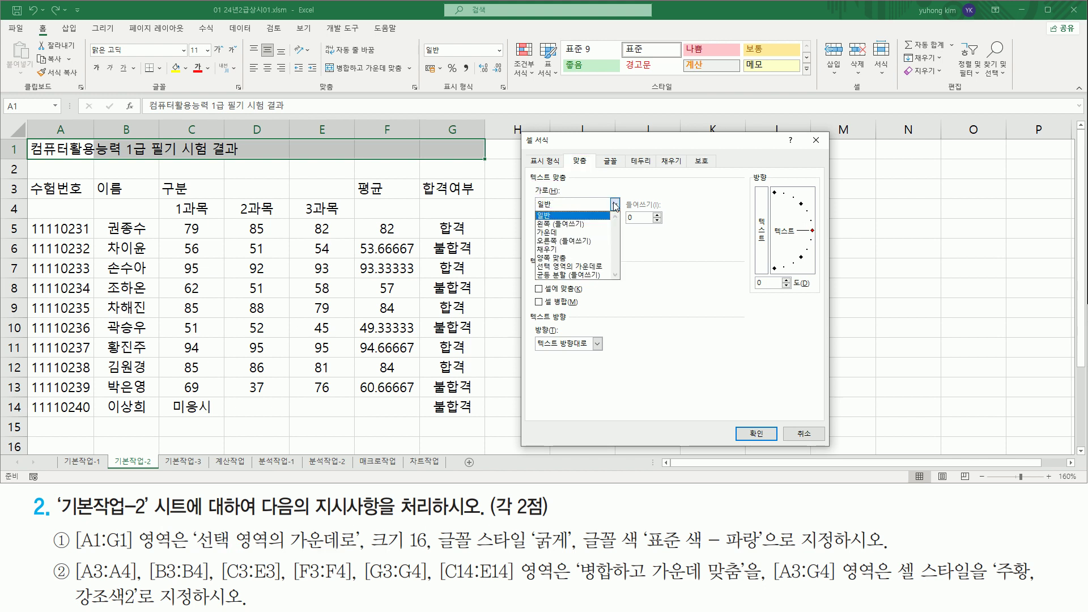
left_click(577, 267)
mouse_move(533, 211)
left_mouse_down()
mouse_move(614, 212)
mouse_move(618, 196)
left_mouse_up()
Step: Set the font of the title range A1:G1 to size 16 and the bold style (굵게)
mouse_move(364, 522)
left_mouse_down()
mouse_move(364, 552)
mouse_move(758, 551)
left_mouse_up()
left_click_drag(598, 152, 625, 170)
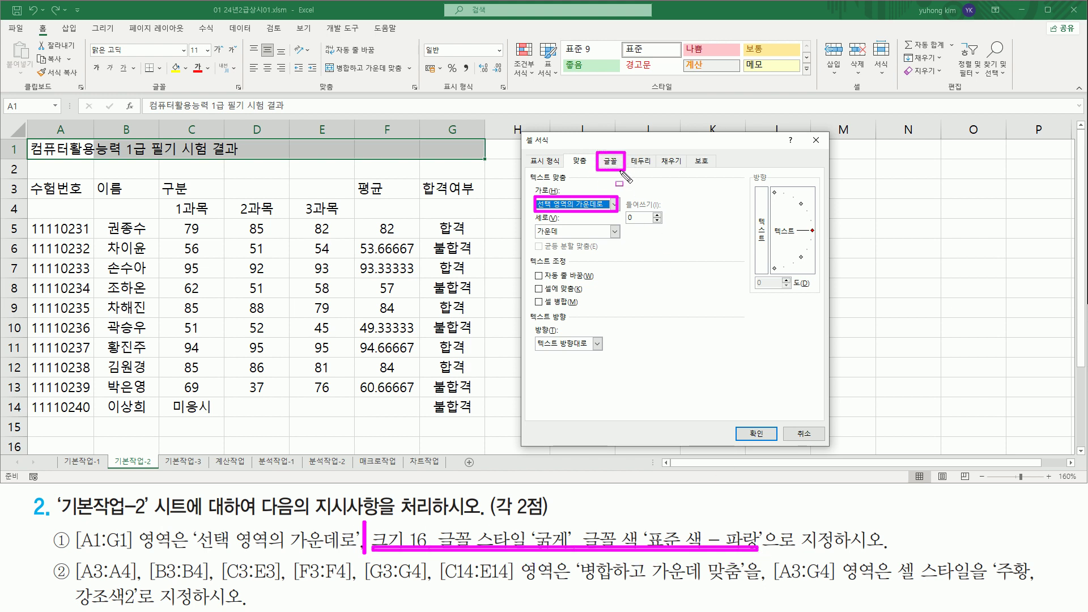
left_click(610, 161)
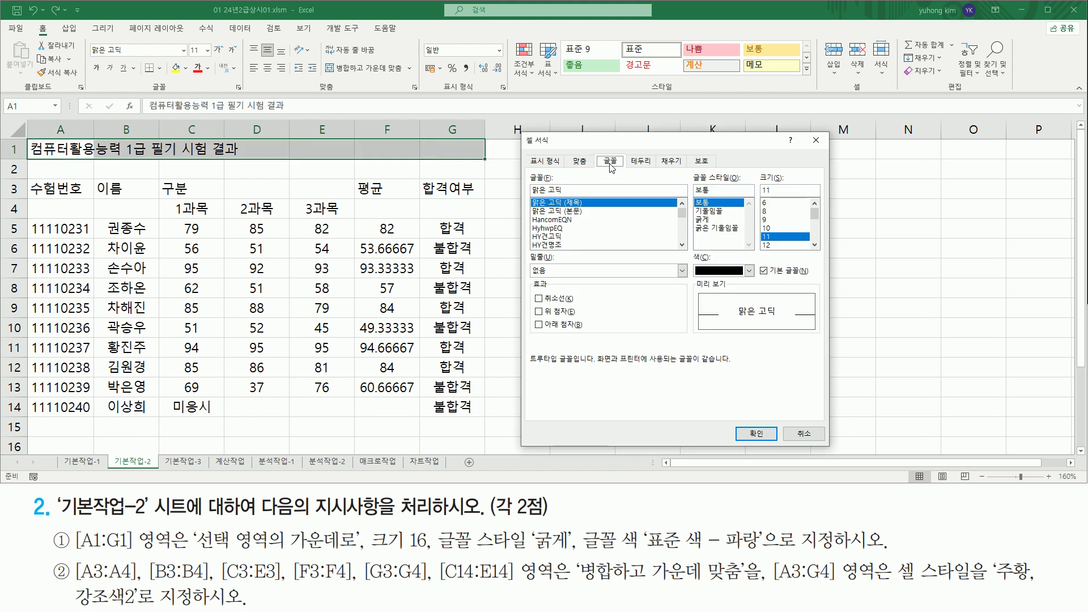
left_click(814, 245)
left_click(814, 245)
left_click(814, 245)
left_click(780, 237)
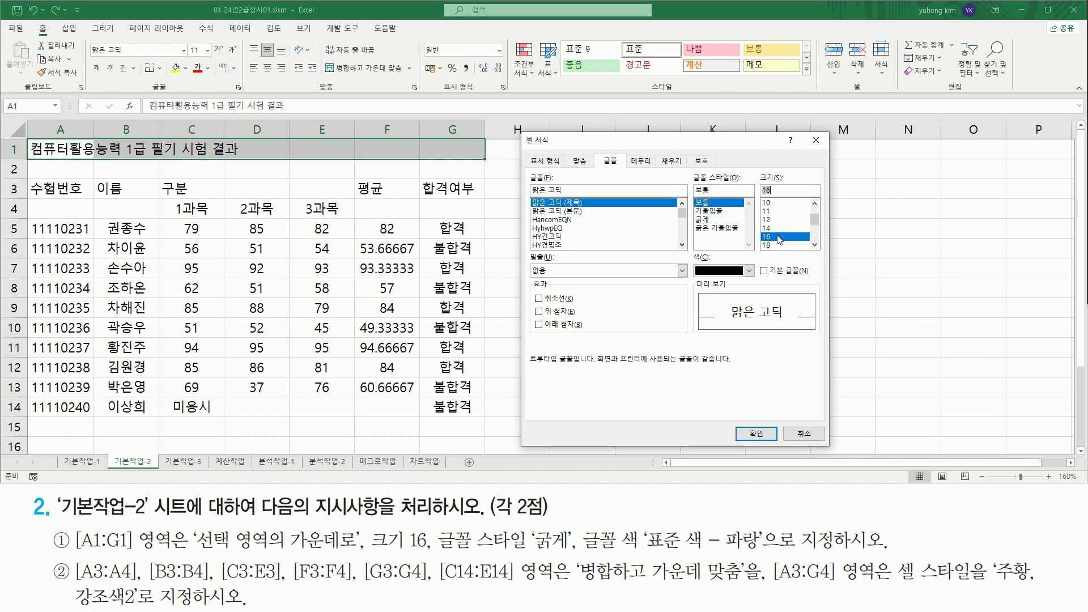
left_click(716, 220)
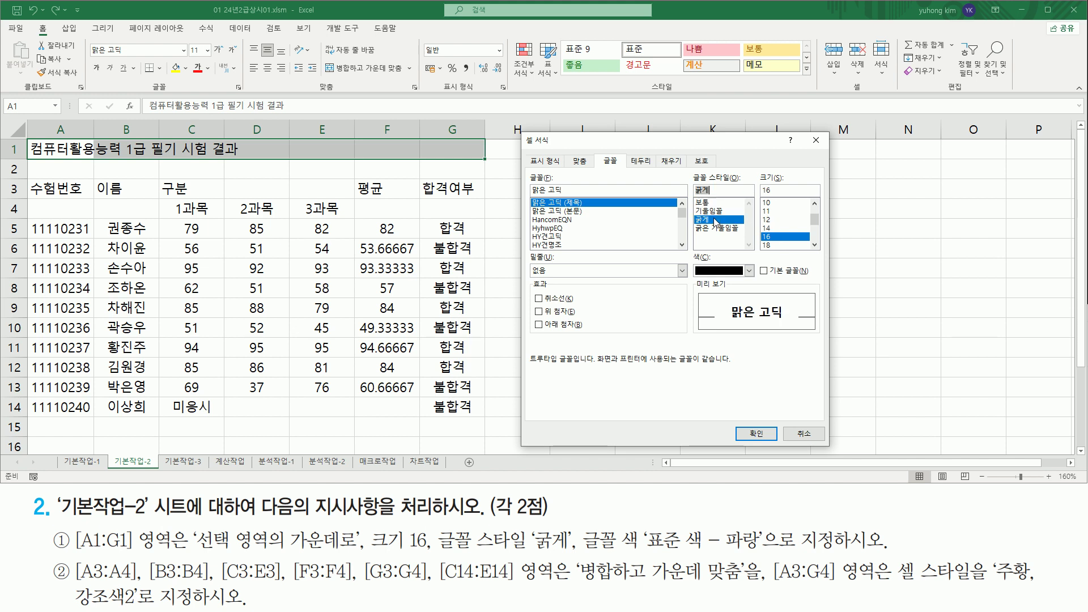
Step: Set the title's font color to the standard color blue (파랑) and apply the cell formatting
left_click(716, 272)
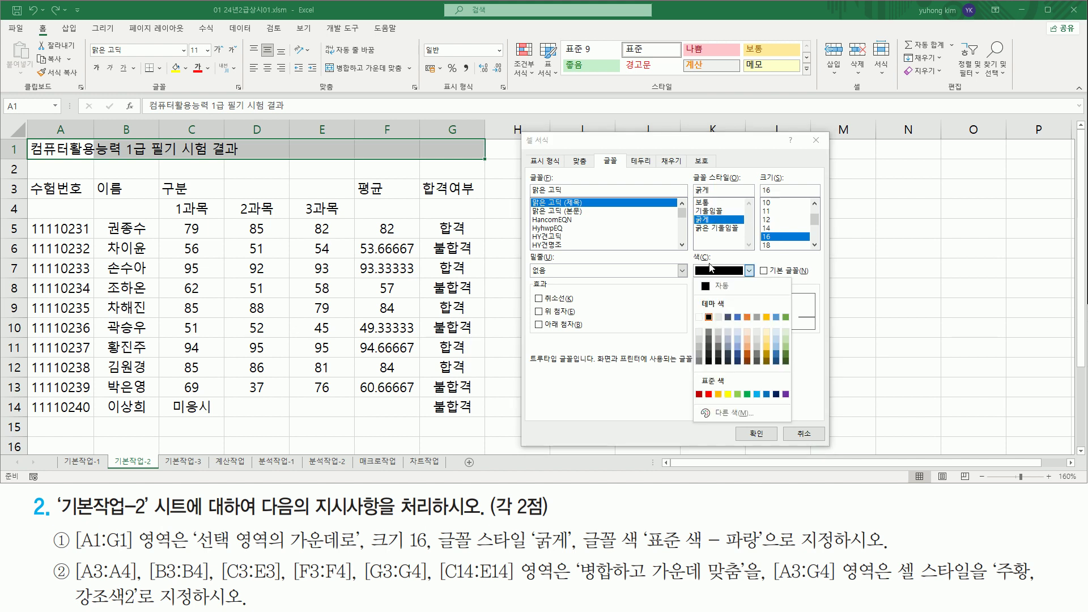
left_click(767, 394)
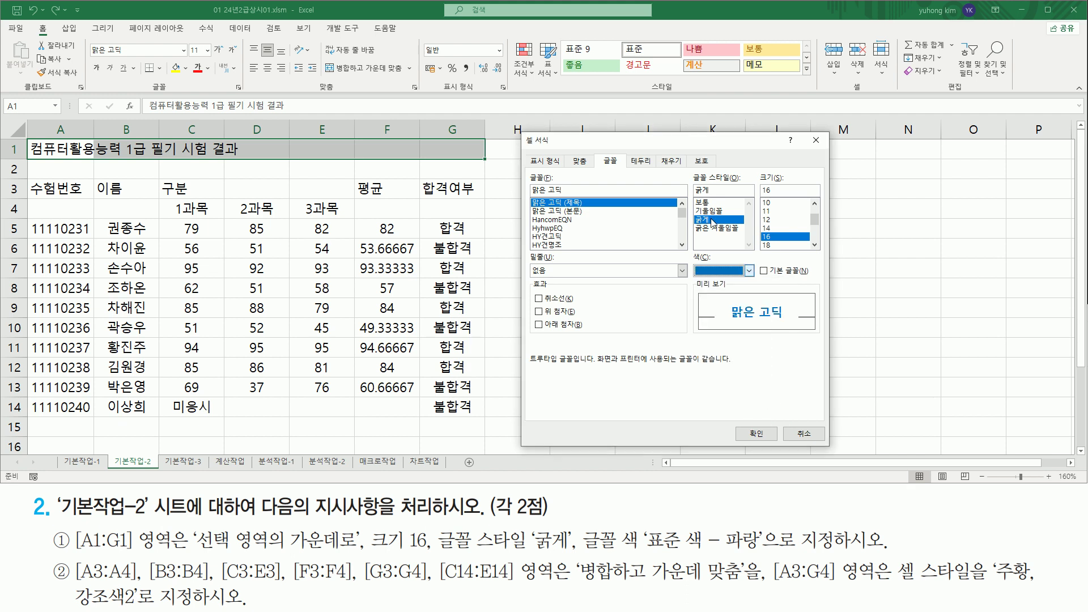
left_click_drag(691, 212, 807, 243)
mouse_move(690, 260)
left_mouse_down()
mouse_move(724, 283)
mouse_move(761, 283)
left_mouse_up()
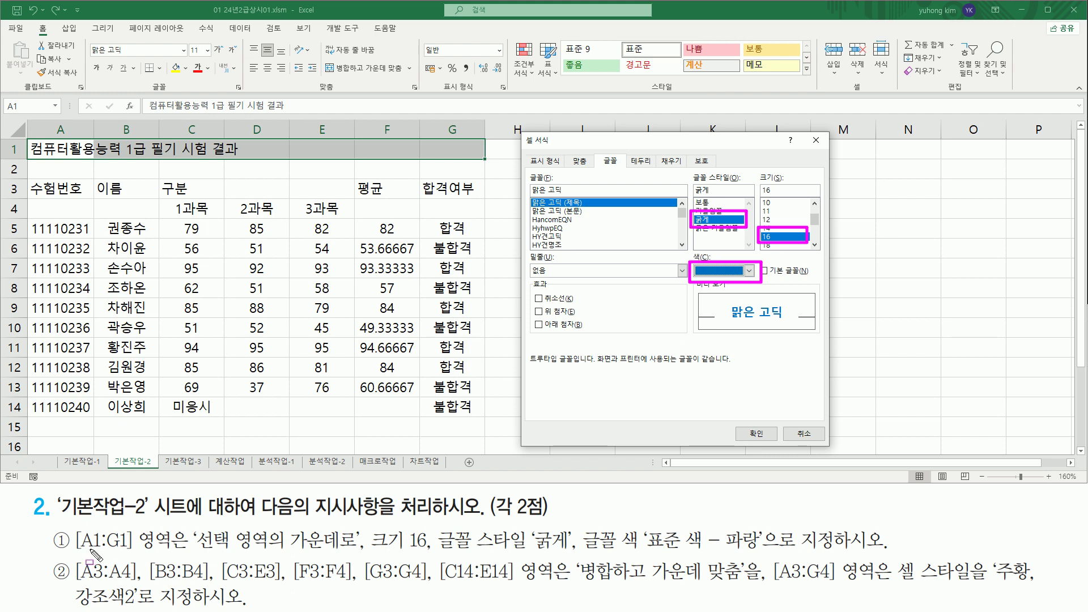
mouse_move(758, 423)
left_mouse_down()
mouse_move(740, 428)
mouse_move(770, 442)
left_mouse_up()
key("Escape")
left_click(756, 433)
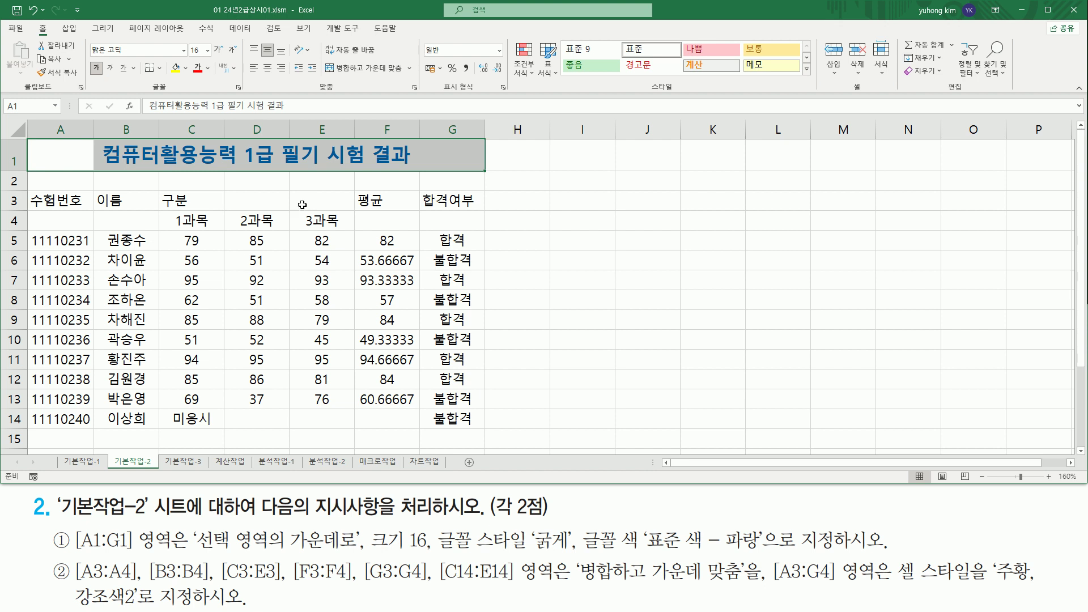
mouse_move(72, 557)
left_mouse_down()
mouse_move(86, 577)
mouse_move(138, 584)
left_mouse_up()
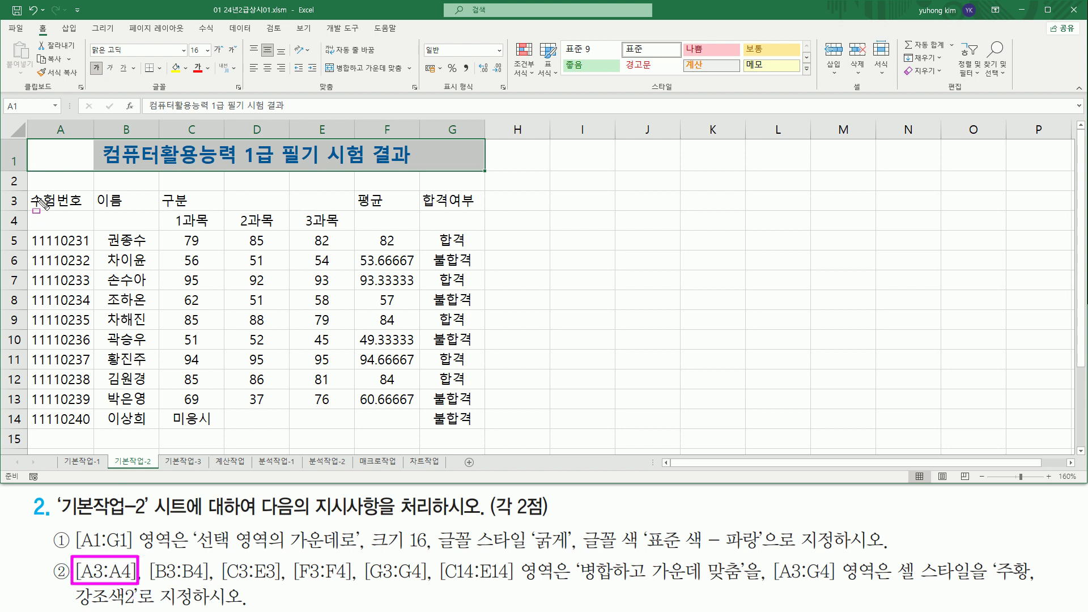
left_click_drag(35, 194, 84, 229)
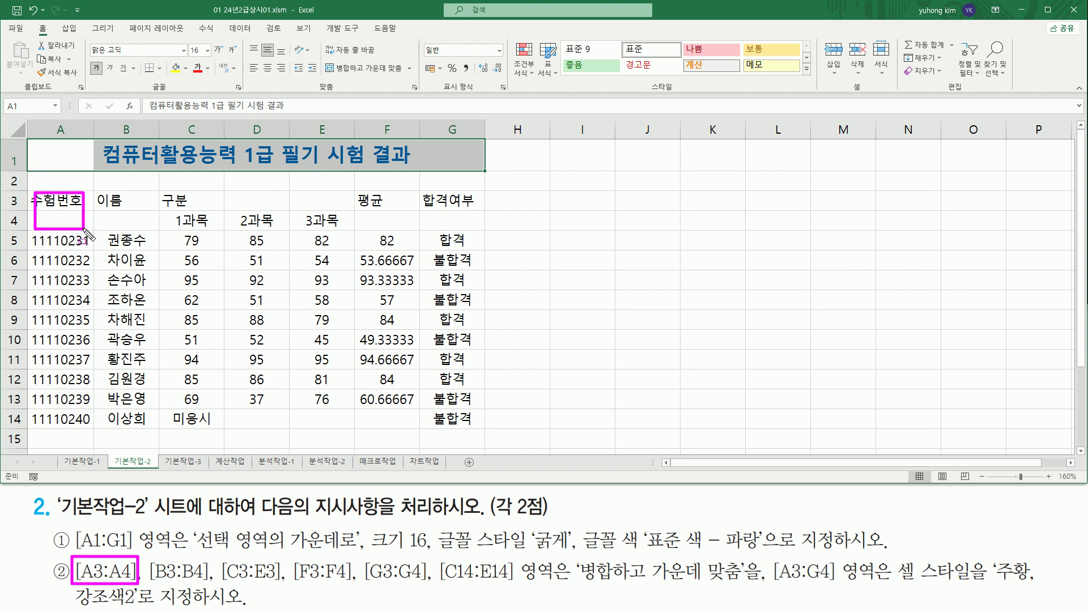
left_click_drag(146, 556, 208, 586)
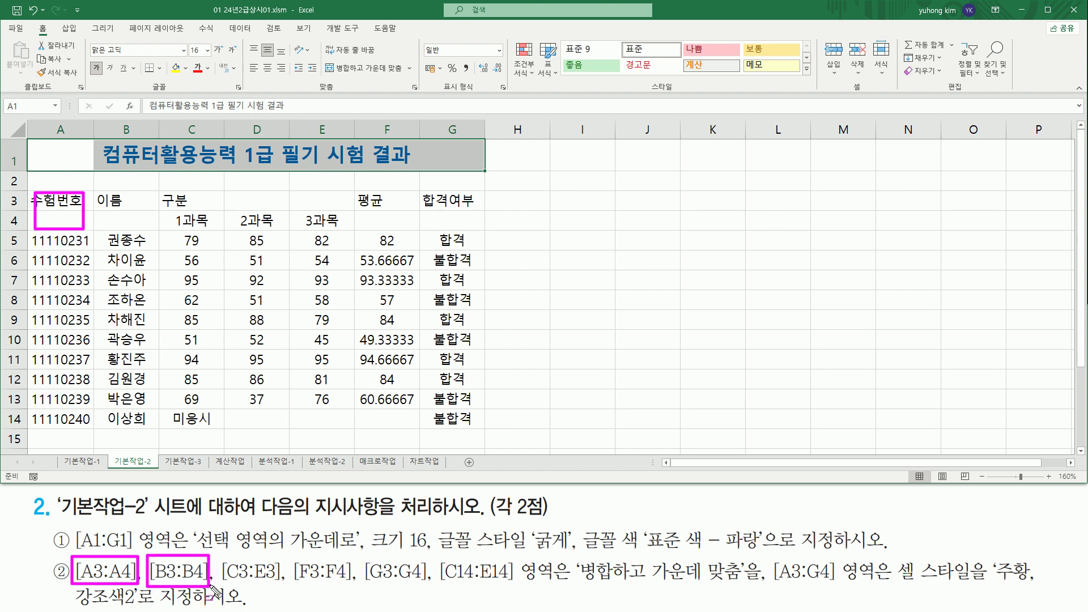
mouse_move(101, 192)
left_mouse_down()
mouse_move(121, 218)
mouse_move(151, 227)
left_mouse_up()
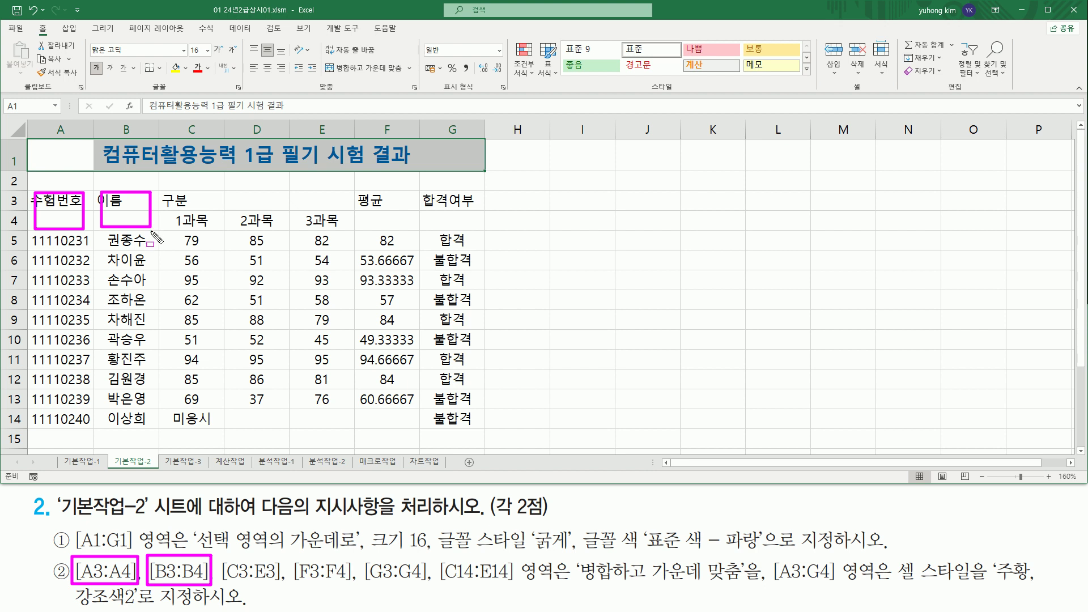
mouse_move(218, 557)
left_mouse_down()
mouse_move(244, 581)
mouse_move(285, 585)
left_mouse_up()
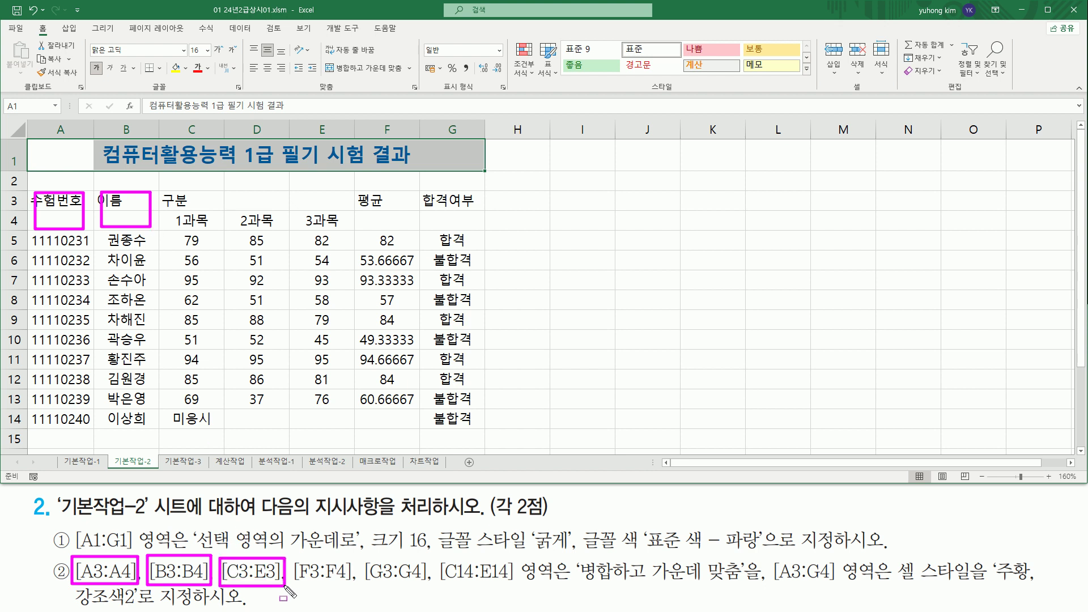
mouse_move(165, 191)
left_mouse_down()
mouse_move(193, 205)
mouse_move(347, 209)
left_mouse_up()
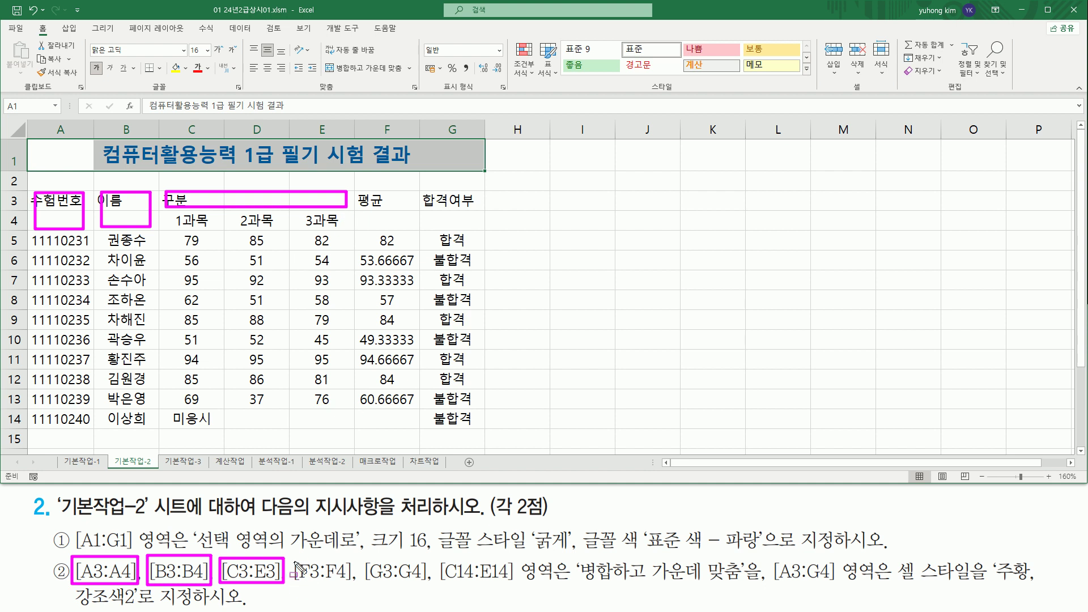
mouse_move(291, 555)
left_mouse_down()
mouse_move(318, 590)
mouse_move(355, 601)
left_mouse_up()
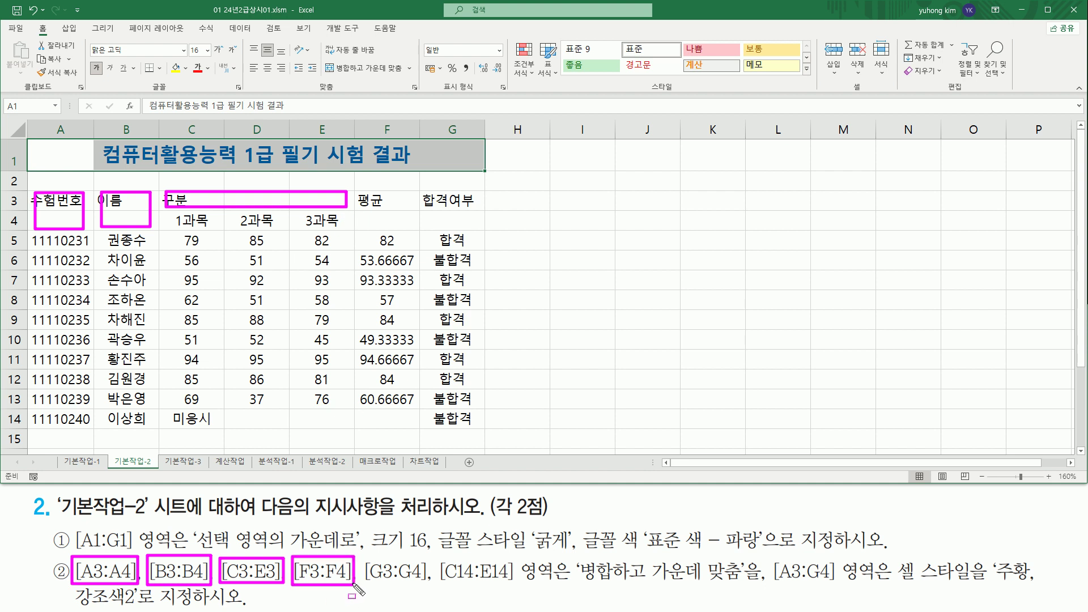
left_click_drag(362, 192, 405, 226)
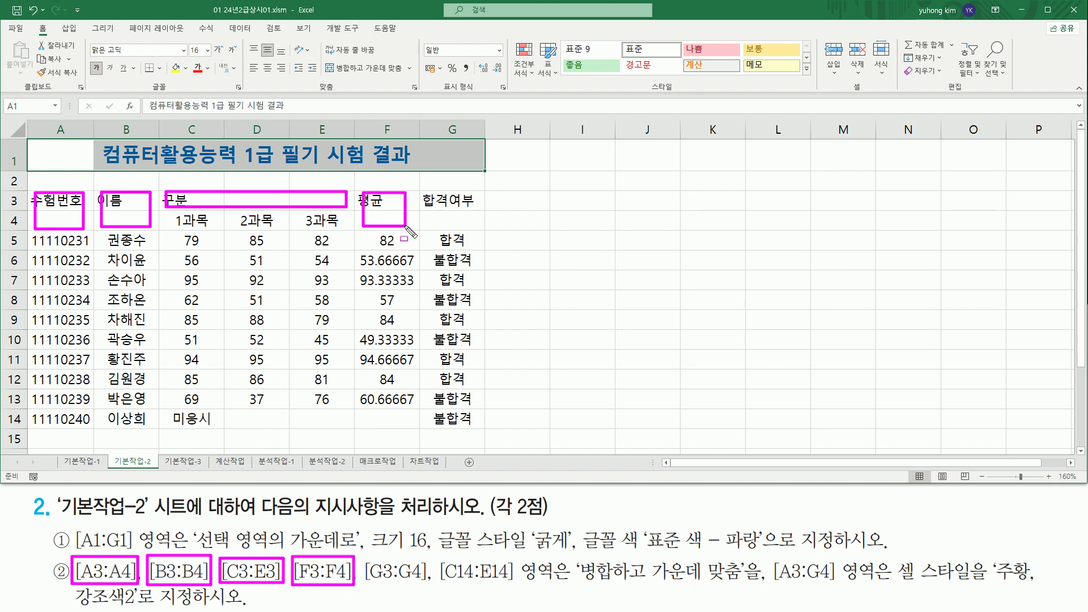
mouse_move(364, 557)
left_mouse_down()
mouse_move(367, 592)
mouse_move(429, 586)
left_mouse_up()
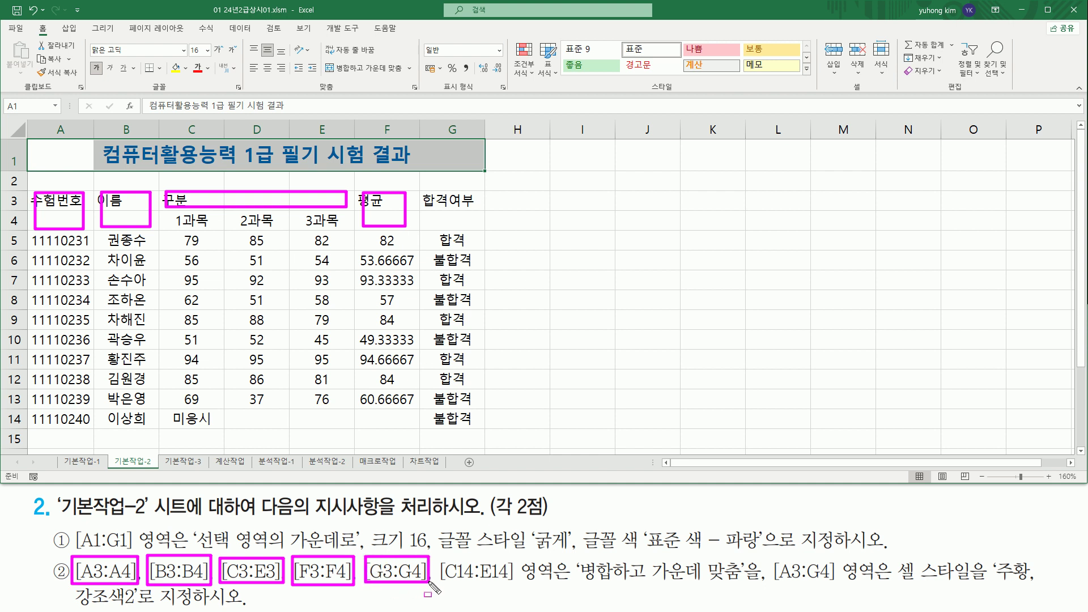
left_click_drag(428, 192, 469, 227)
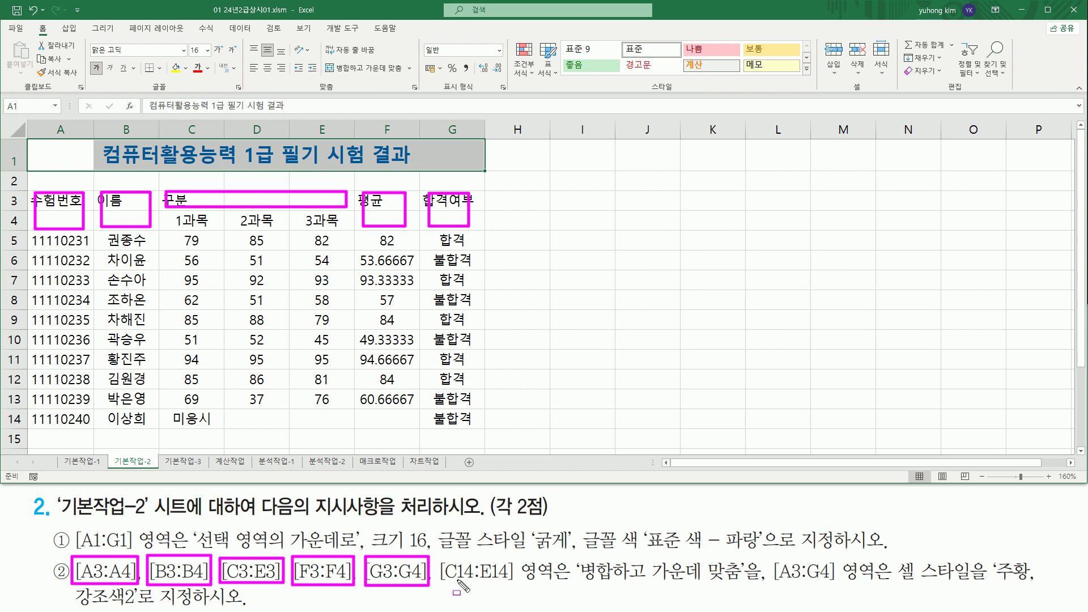
mouse_move(440, 559)
left_mouse_down()
mouse_move(462, 600)
mouse_move(535, 603)
mouse_move(537, 586)
mouse_move(555, 588)
left_mouse_up()
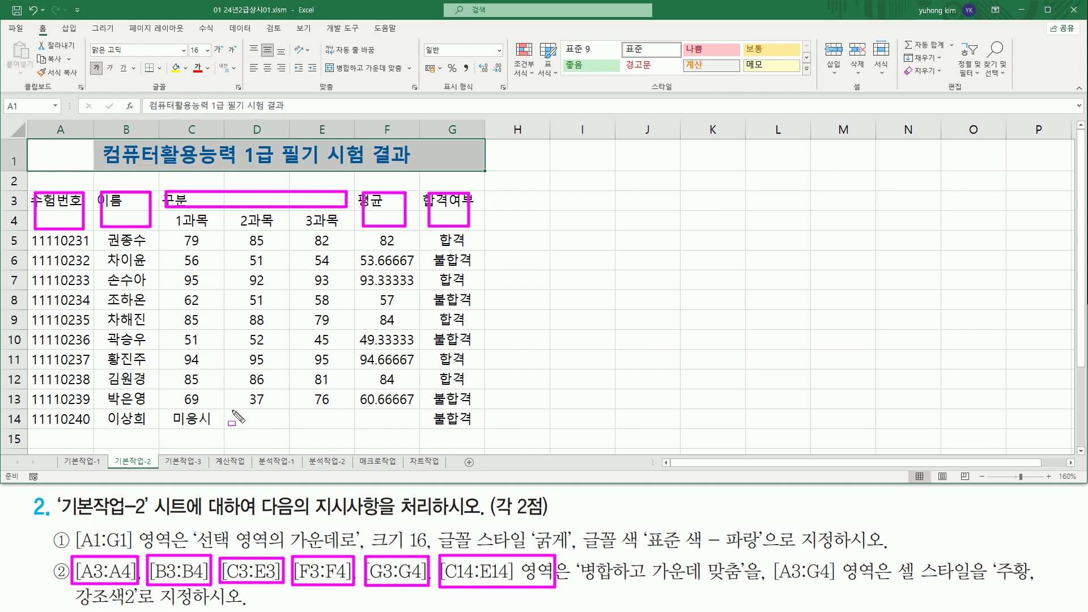
mouse_move(164, 412)
left_mouse_down()
mouse_move(184, 434)
mouse_move(377, 437)
mouse_move(352, 429)
left_mouse_up()
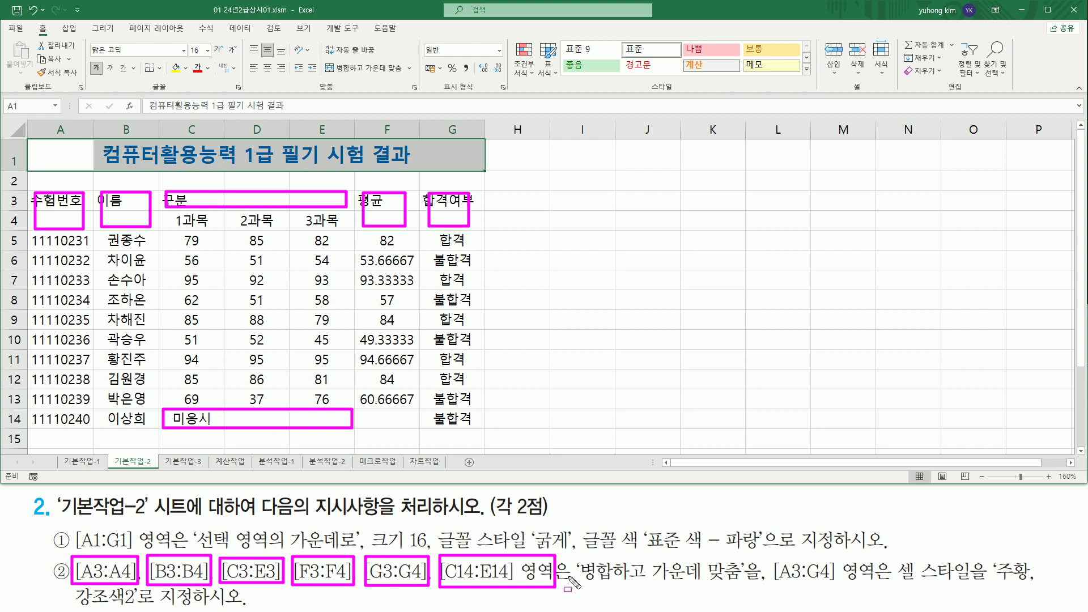
left_click_drag(582, 583, 740, 584)
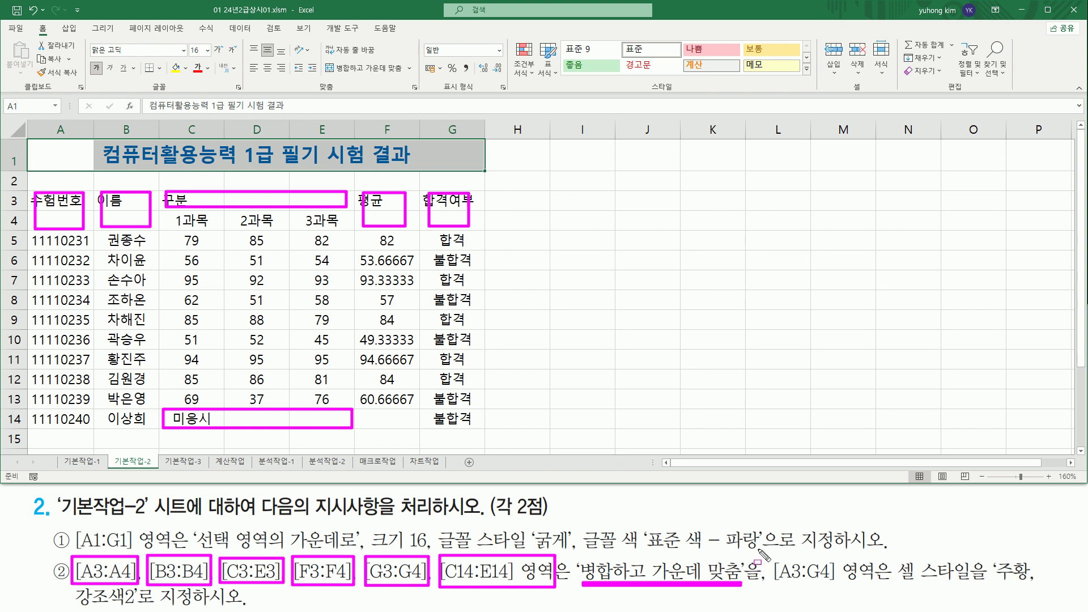
left_click_drag(760, 549, 761, 589)
key("Escape")
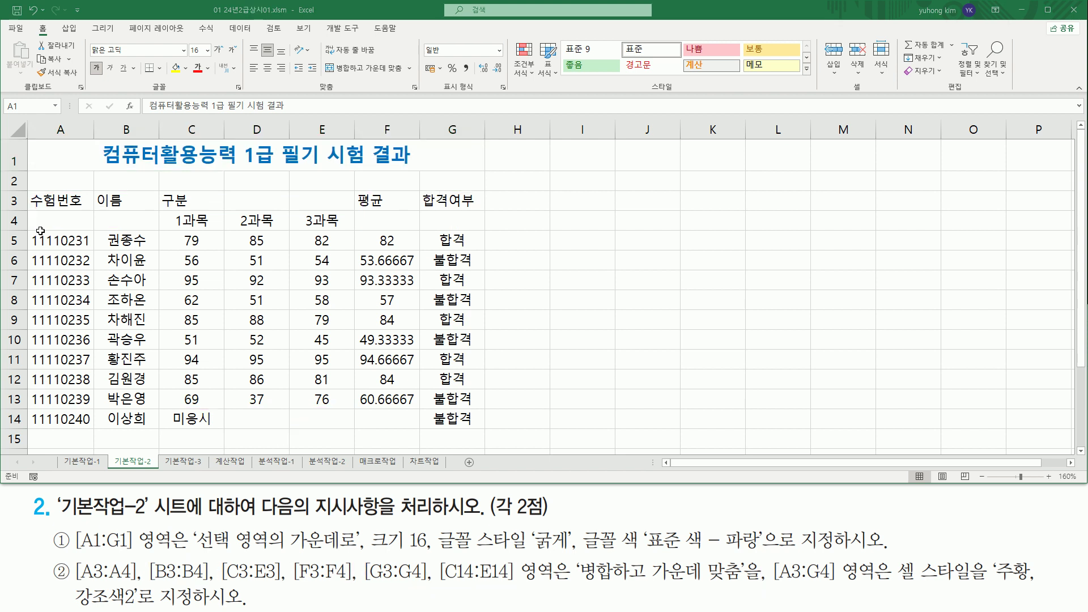
Step: Merge and center (병합하고 가운데 맞춤) the ranges A3:A4, B3:B4, C3:E3, F3:F4, G3:G4 and C14:E14
left_click(59, 200)
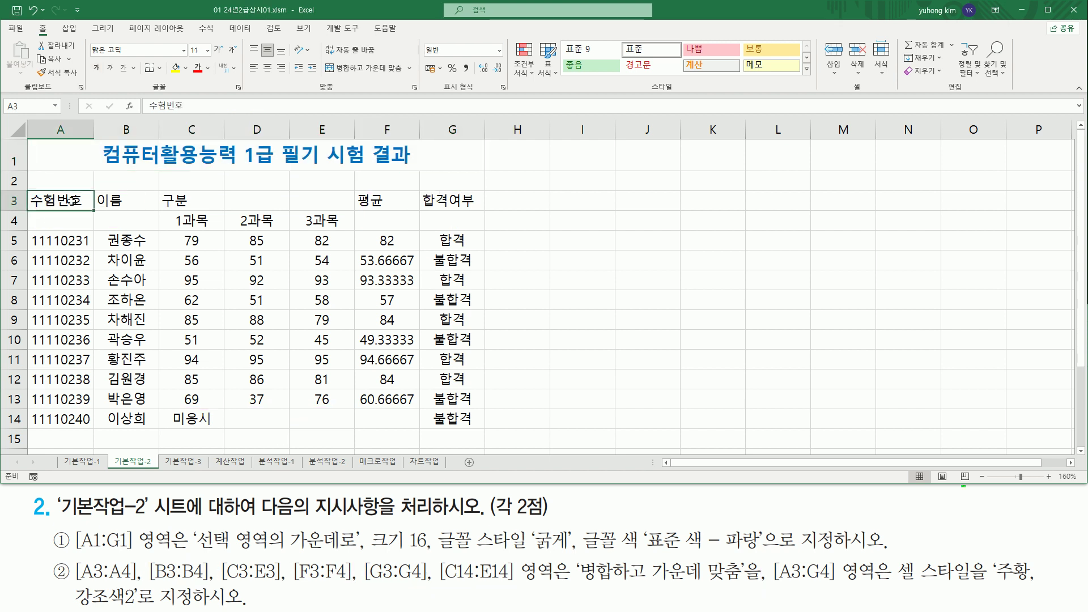
left_click_drag(71, 200, 70, 224)
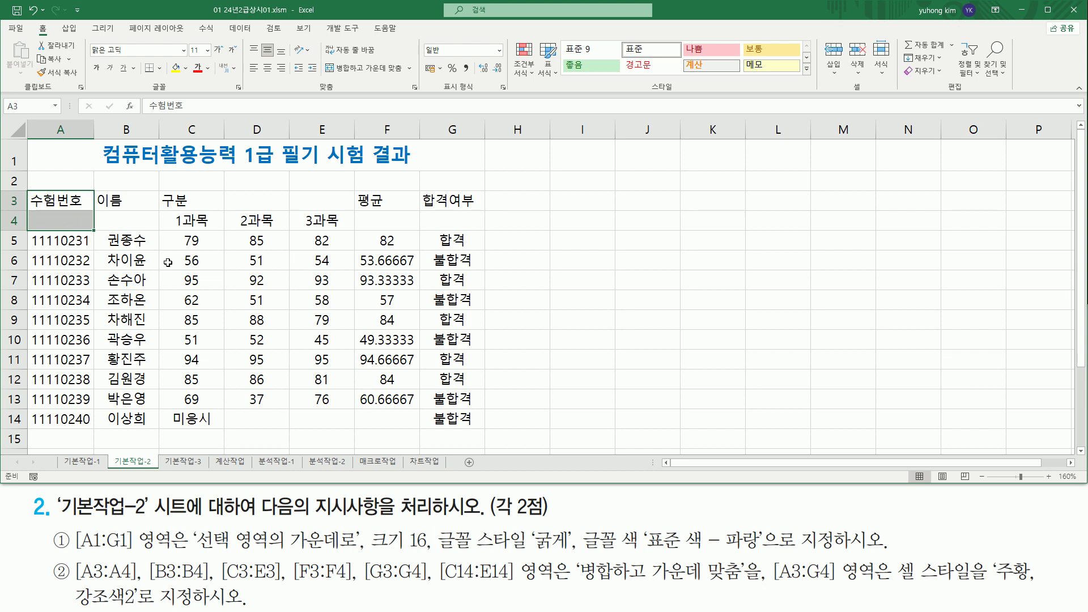
left_click_drag(139, 202, 134, 219)
left_click(192, 201, "ctrl")
left_click_drag(192, 201, 302, 207)
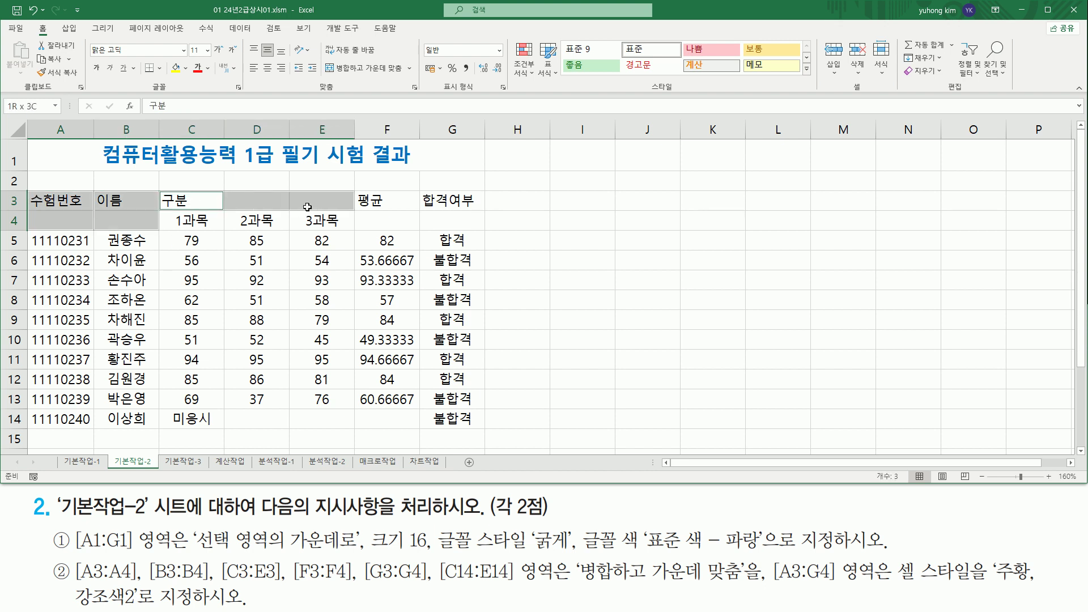
left_click_drag(385, 201, 391, 215)
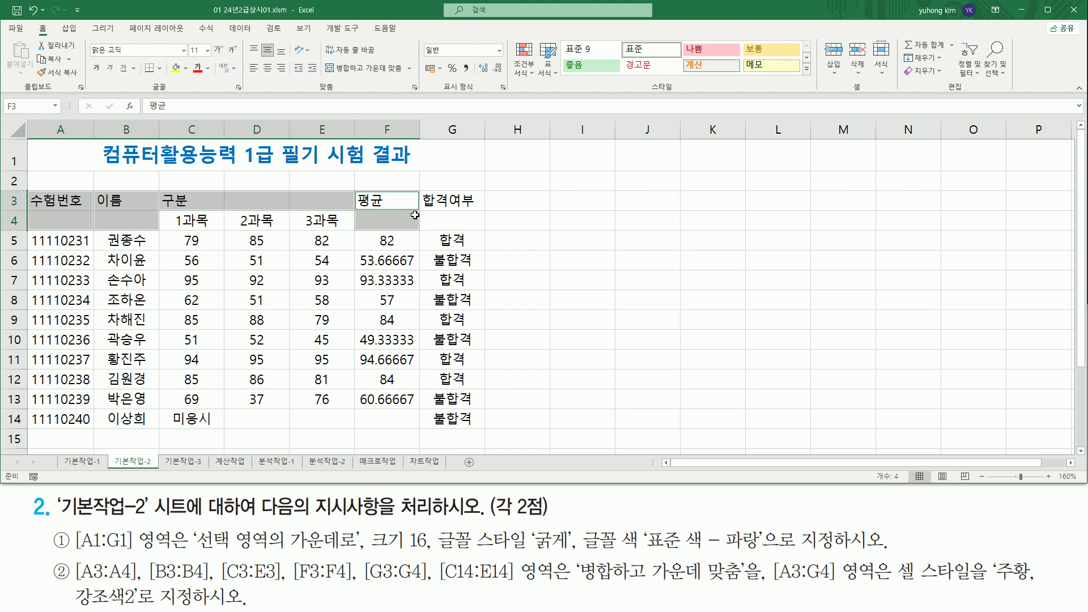
left_click_drag(451, 200, 454, 221)
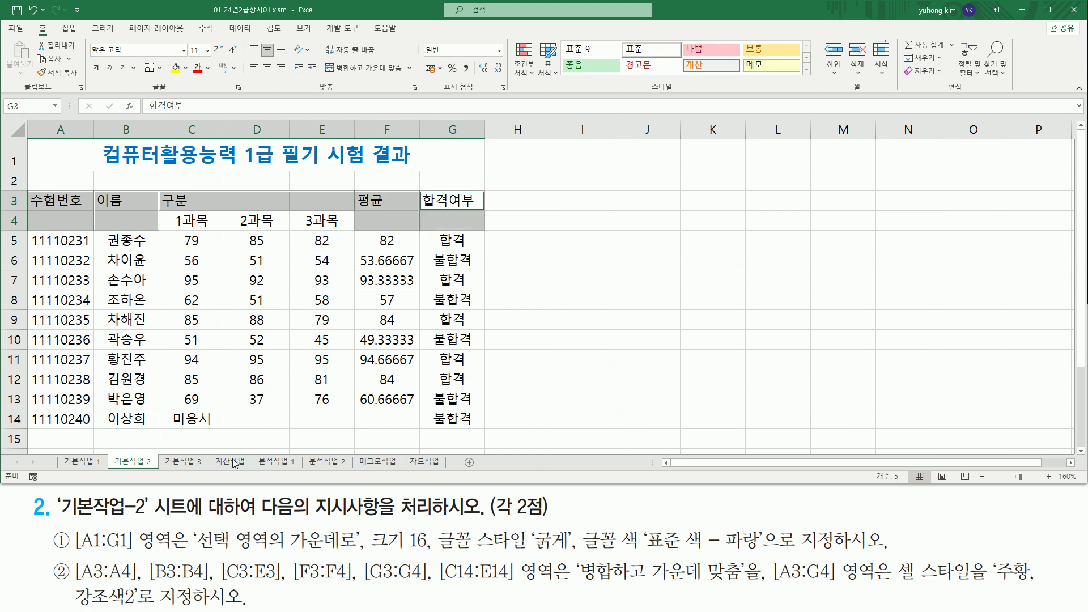
left_click_drag(183, 424, 334, 418)
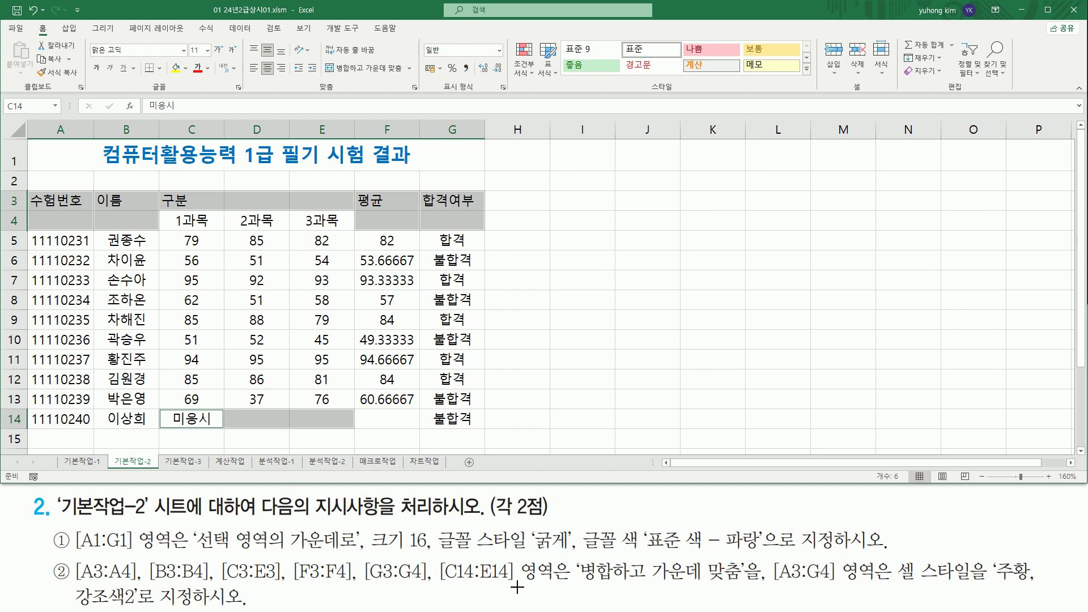
left_click_drag(577, 585, 742, 586)
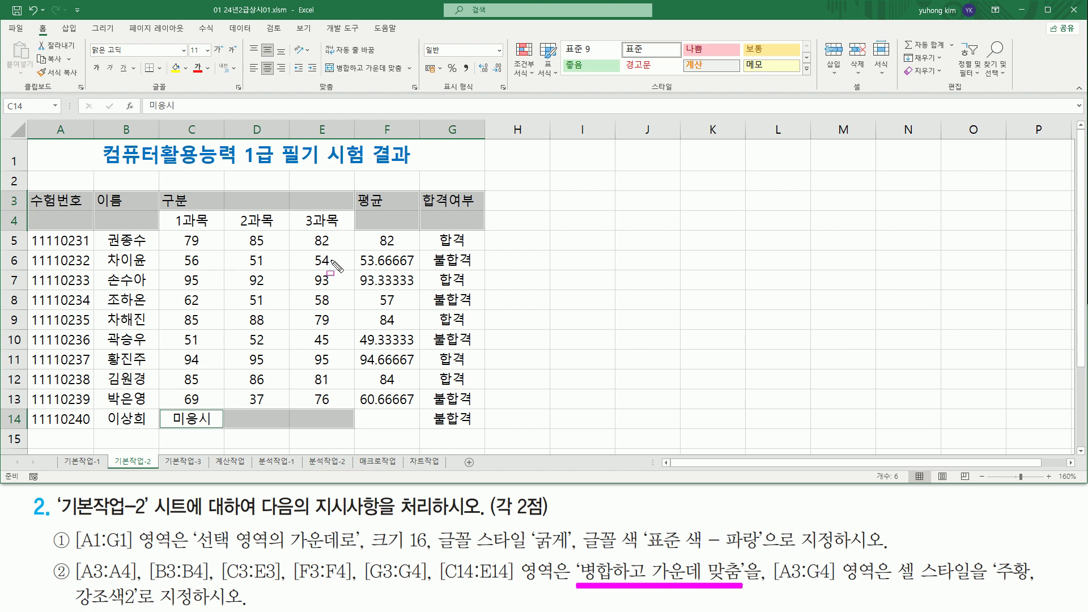
left_click_drag(31, 20, 52, 35)
mouse_move(310, 90)
left_mouse_down()
mouse_move(340, 90)
mouse_move(352, 75)
mouse_move(408, 76)
left_mouse_up()
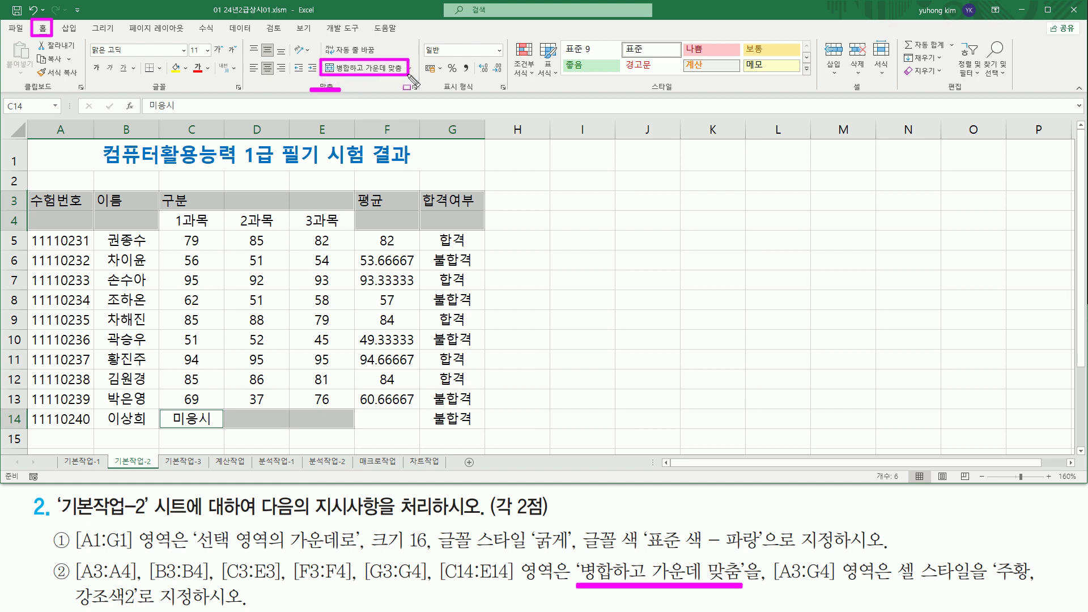
key("Escape")
left_click(358, 71)
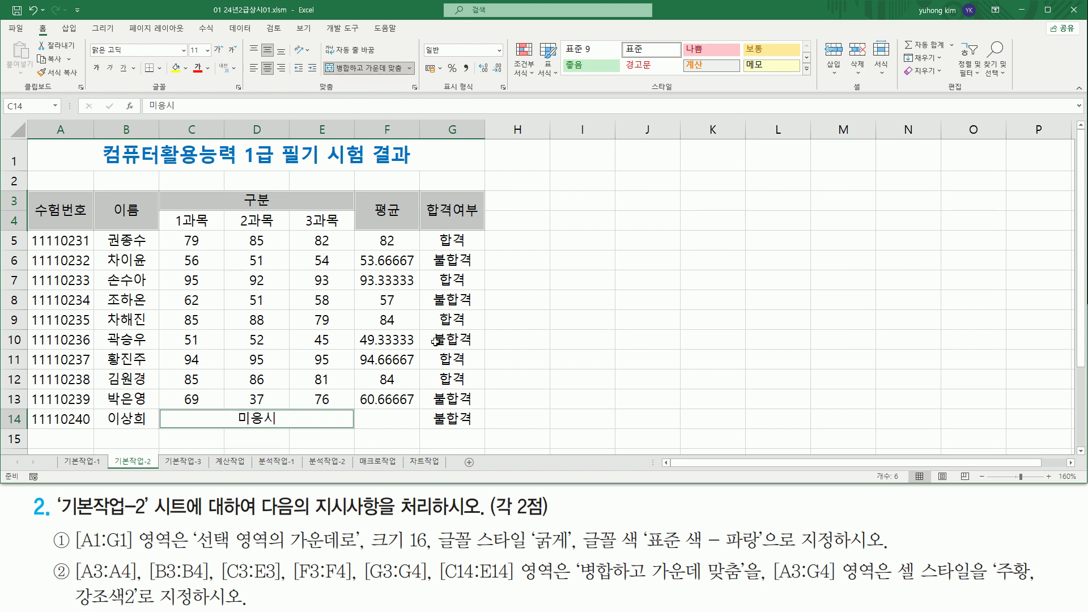
left_click_drag(759, 556, 760, 596)
key("Escape")
mouse_move(771, 556)
left_mouse_down()
mouse_move(779, 580)
mouse_move(889, 587)
left_mouse_up()
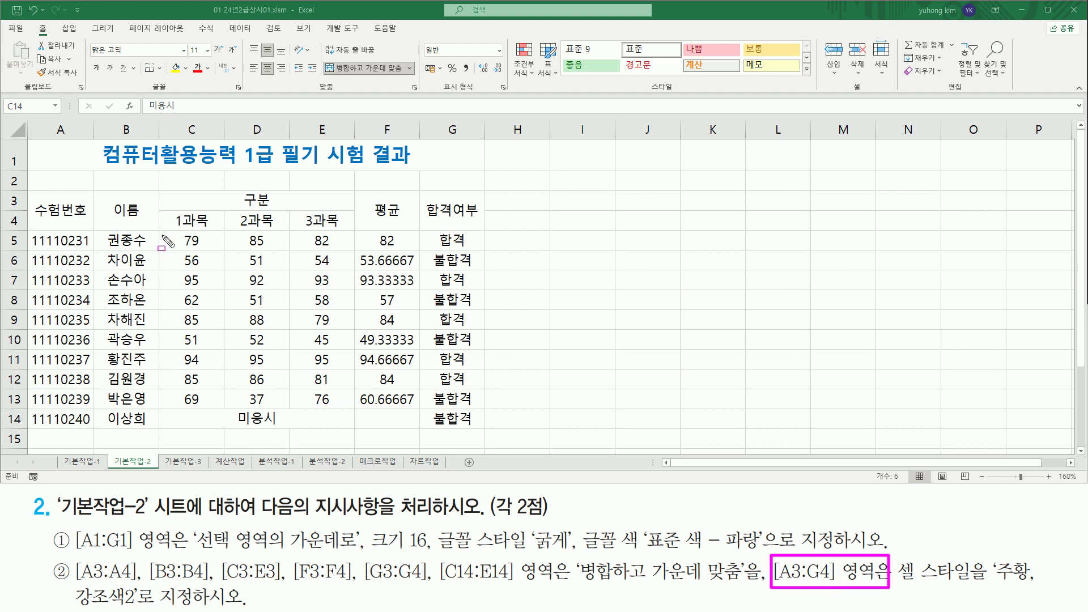
left_click_drag(31, 191, 485, 231)
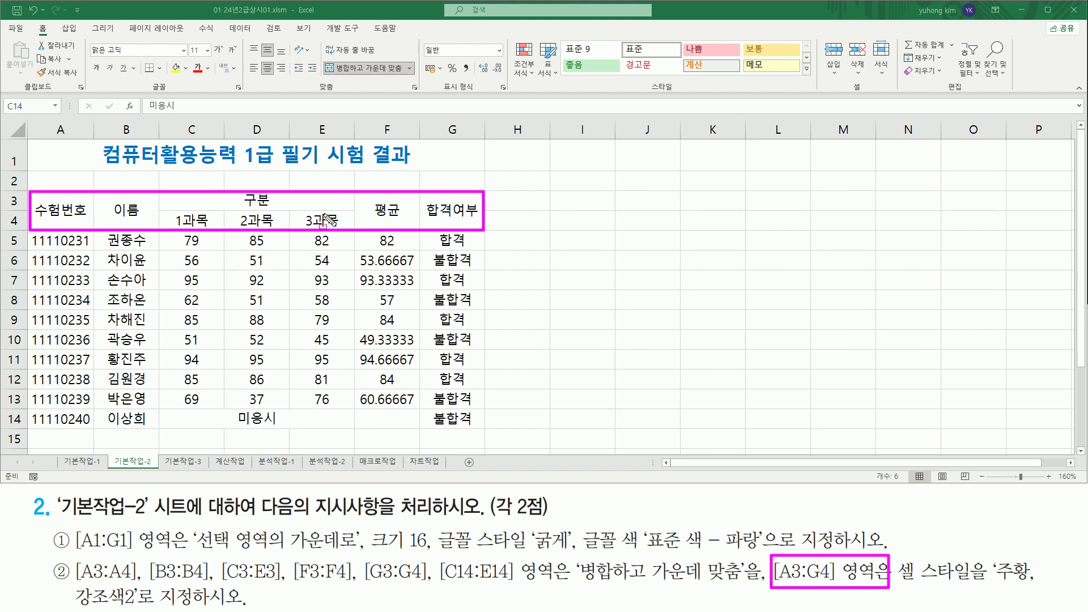
left_click_drag(897, 582, 1044, 593)
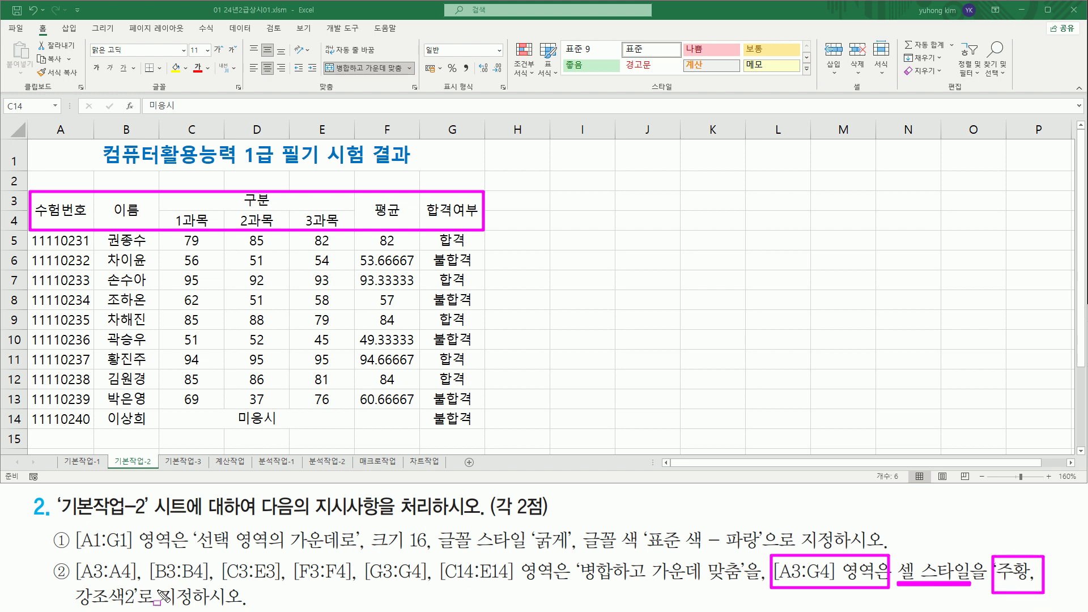
mouse_move(68, 582)
left_mouse_down()
mouse_move(140, 609)
mouse_move(212, 607)
left_mouse_up()
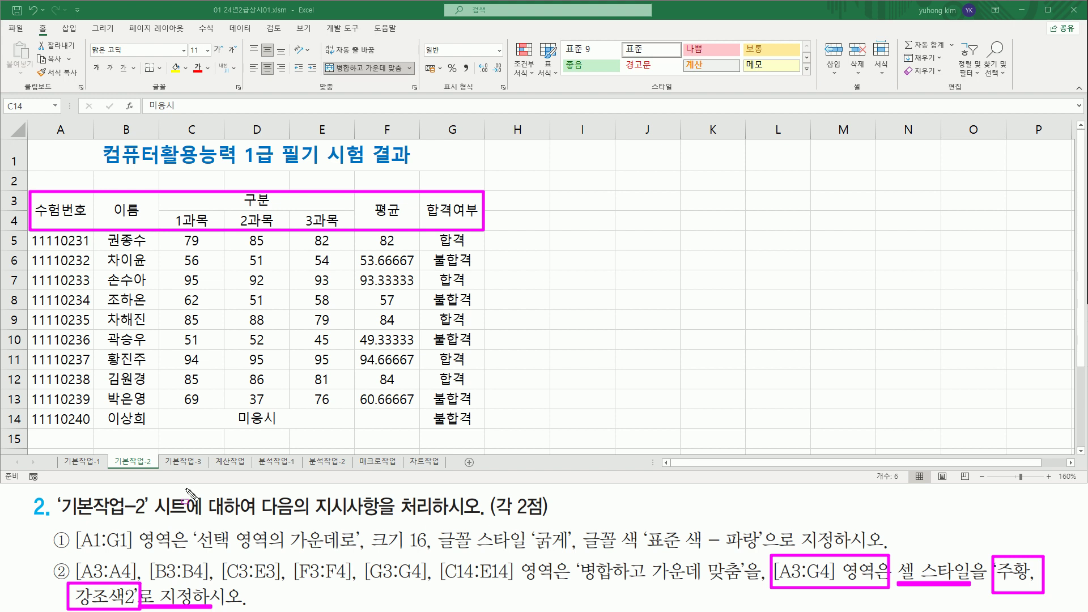
key("Escape")
Step: Apply the orange accent 2 (강조색2) themed cell style to the header range A3:G4
left_click_drag(54, 208, 439, 222)
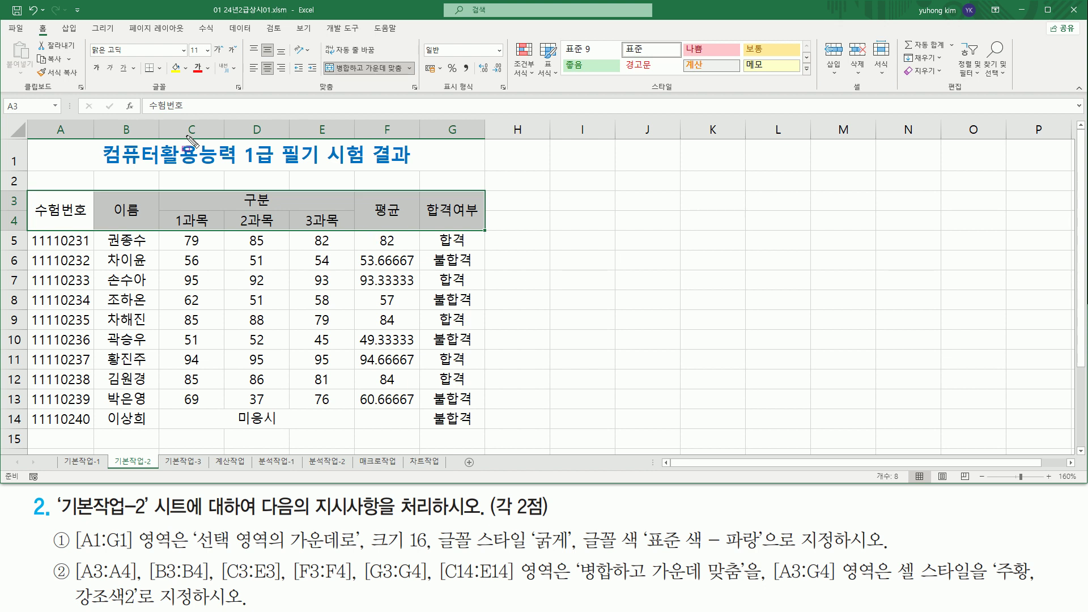
left_click_drag(31, 21, 55, 38)
left_click_drag(511, 92, 816, 92)
left_click_drag(561, 39, 799, 77)
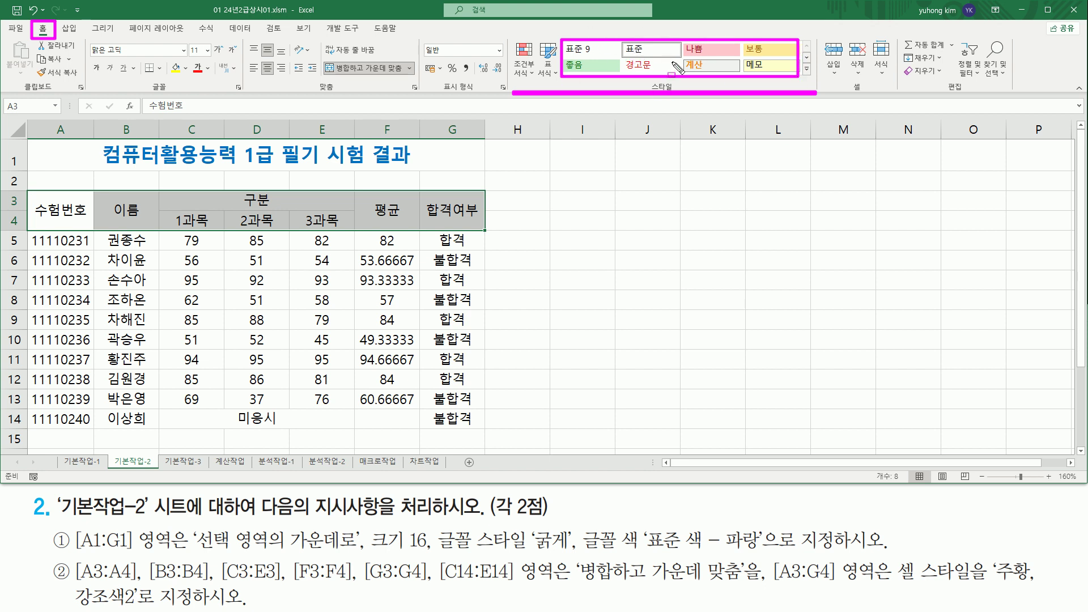
left_click_drag(800, 61, 812, 76)
key("Escape")
left_click(806, 69)
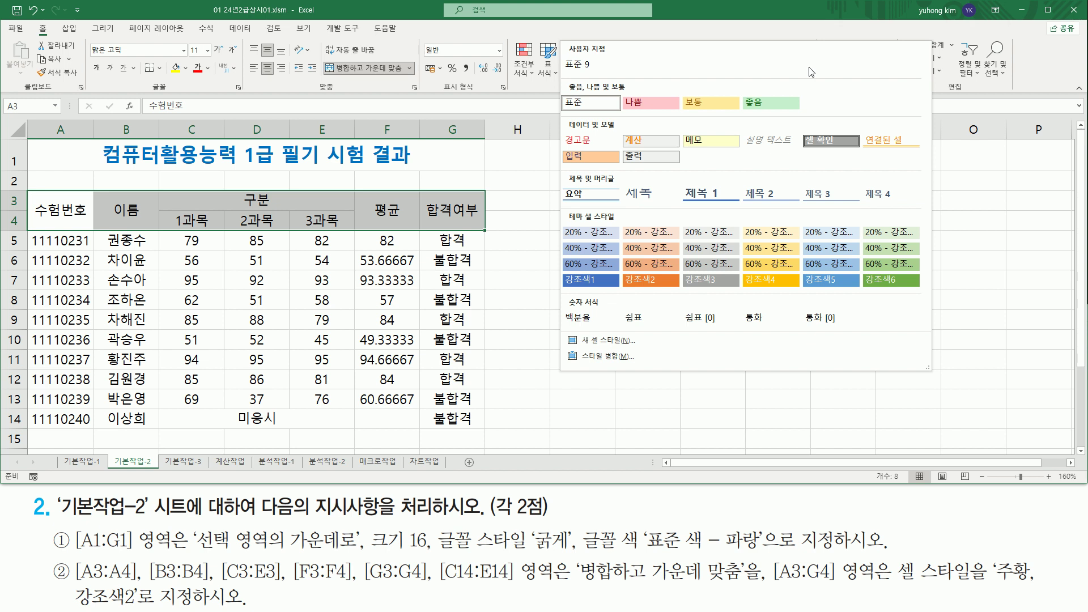
left_click(648, 283)
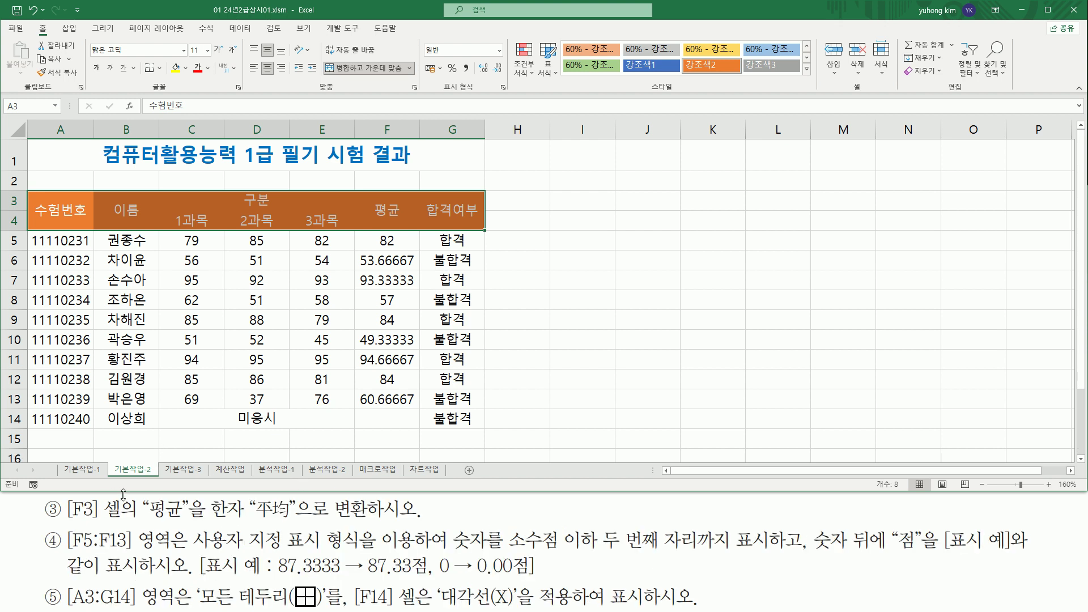
left_click_drag(64, 494, 125, 524)
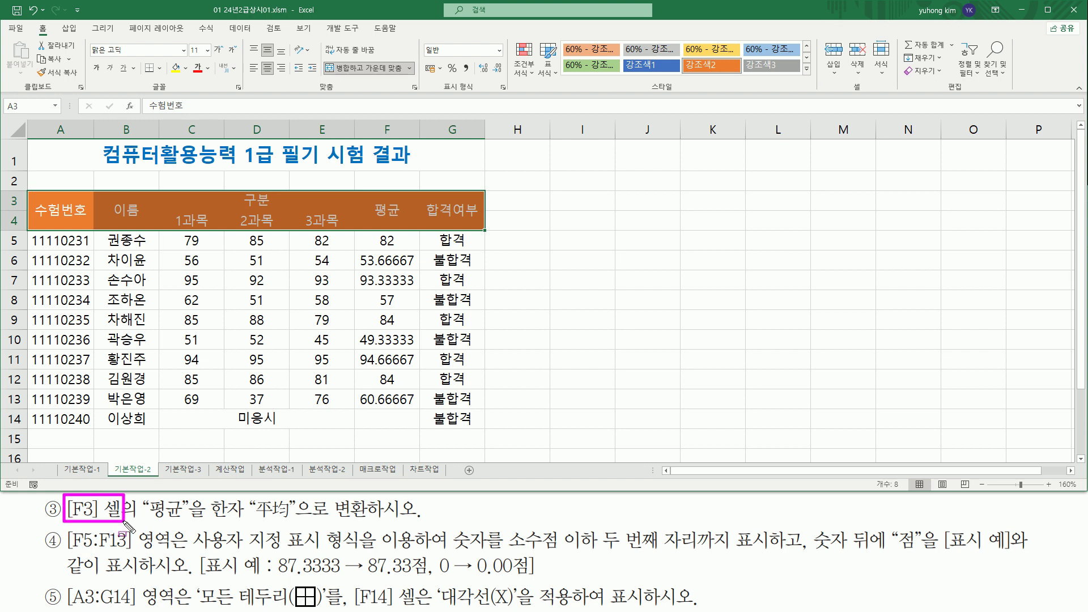
left_click_drag(369, 196, 406, 224)
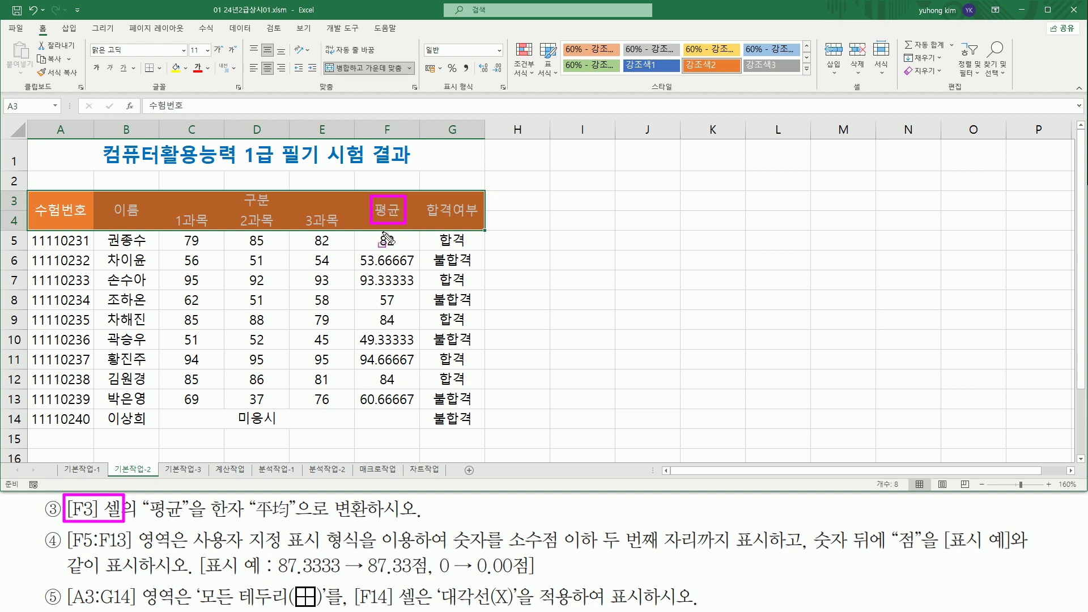
left_click_drag(142, 519, 321, 518)
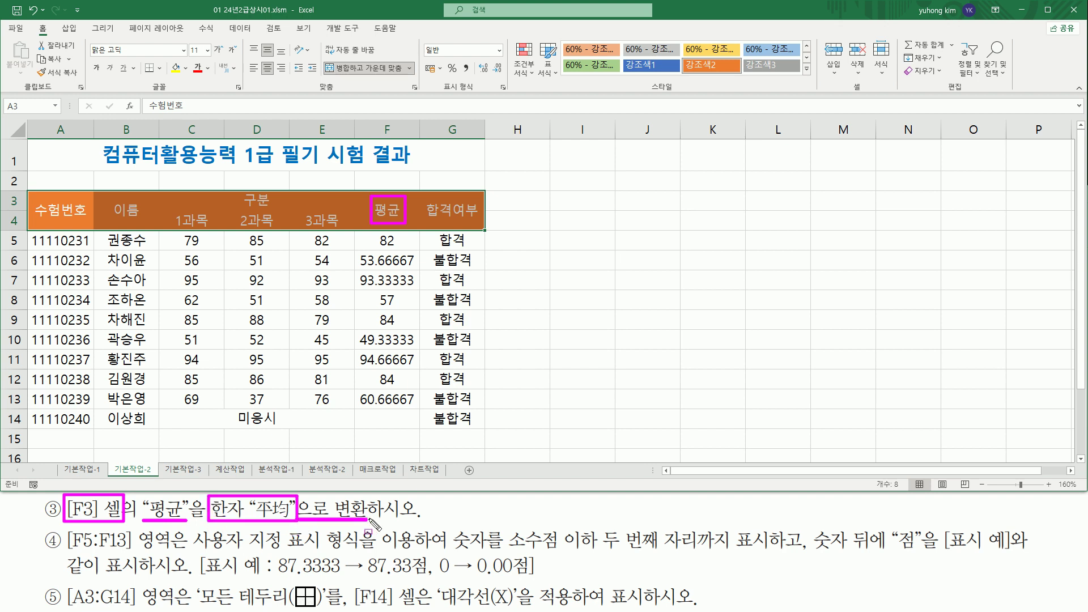
key("Escape")
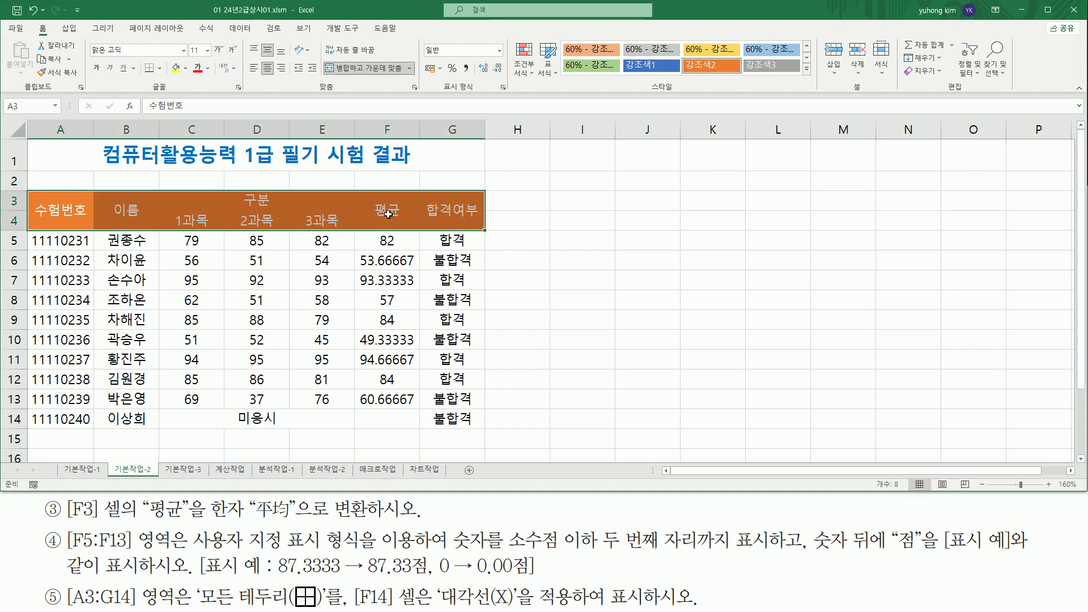
Step: Convert the text 평균 in cell F3 to the Hanja 平均 using the 漢字 input form, and commit the cell
left_click(392, 210)
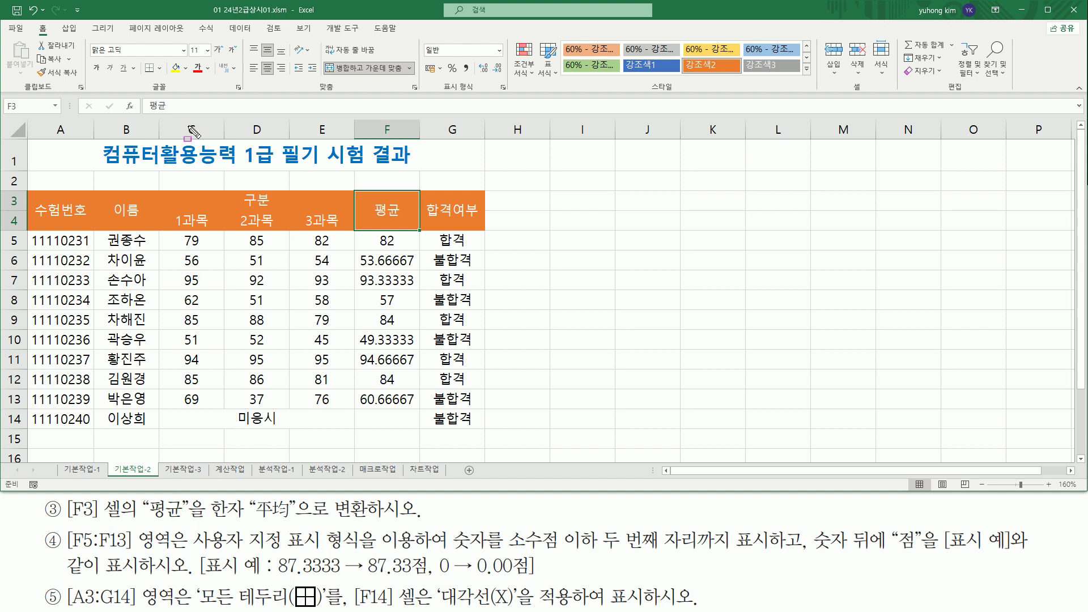
left_click_drag(140, 98, 179, 114)
key("Escape")
left_click(179, 103)
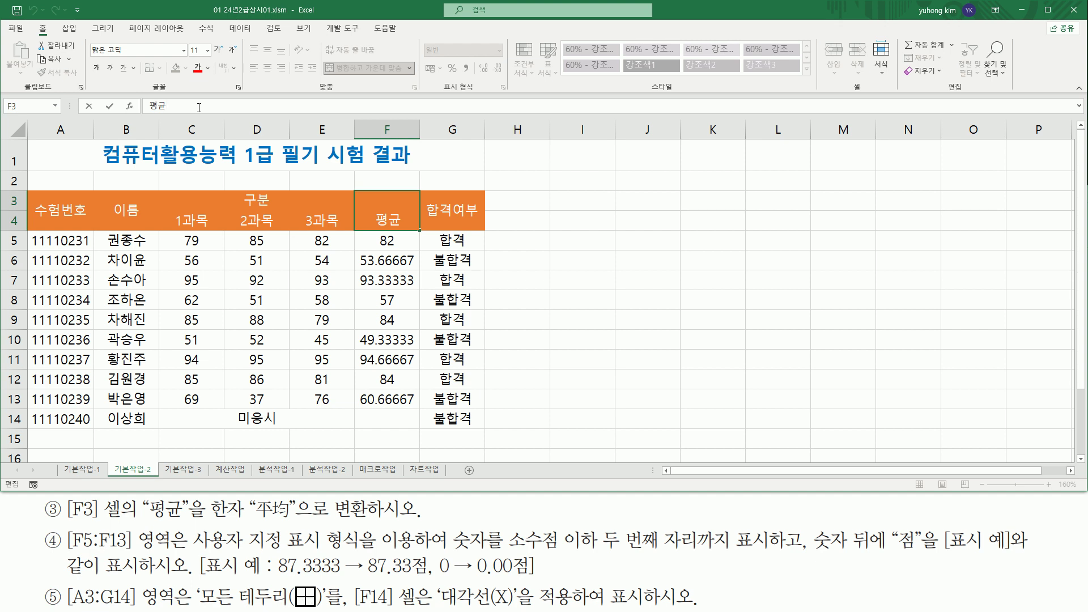
key("Hangul_Hanja")
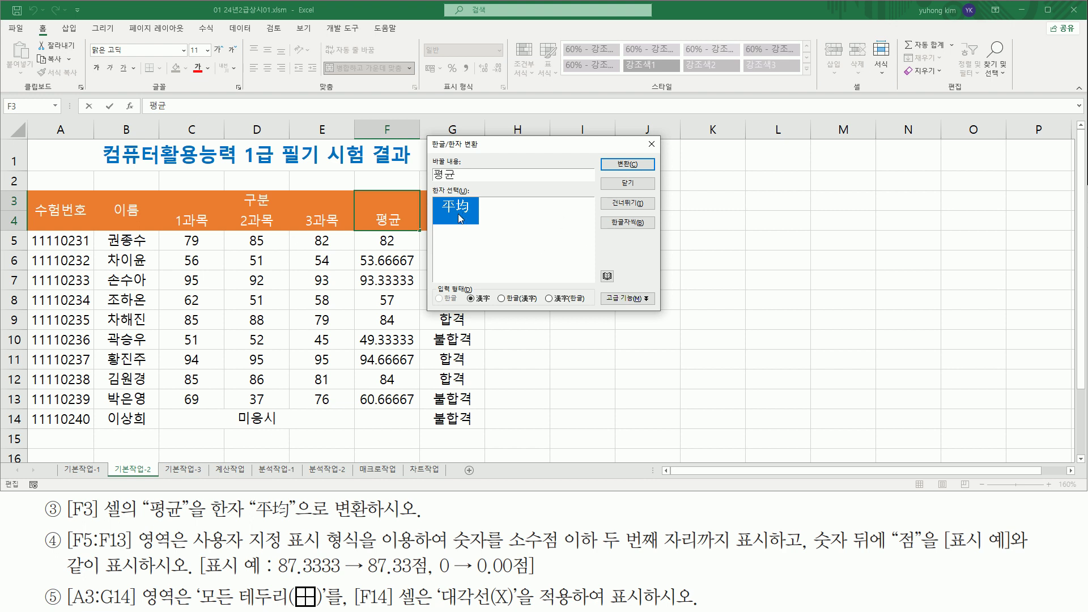
left_click_drag(439, 216, 473, 217)
left_click_drag(249, 519, 295, 519)
left_click_drag(610, 156, 640, 172)
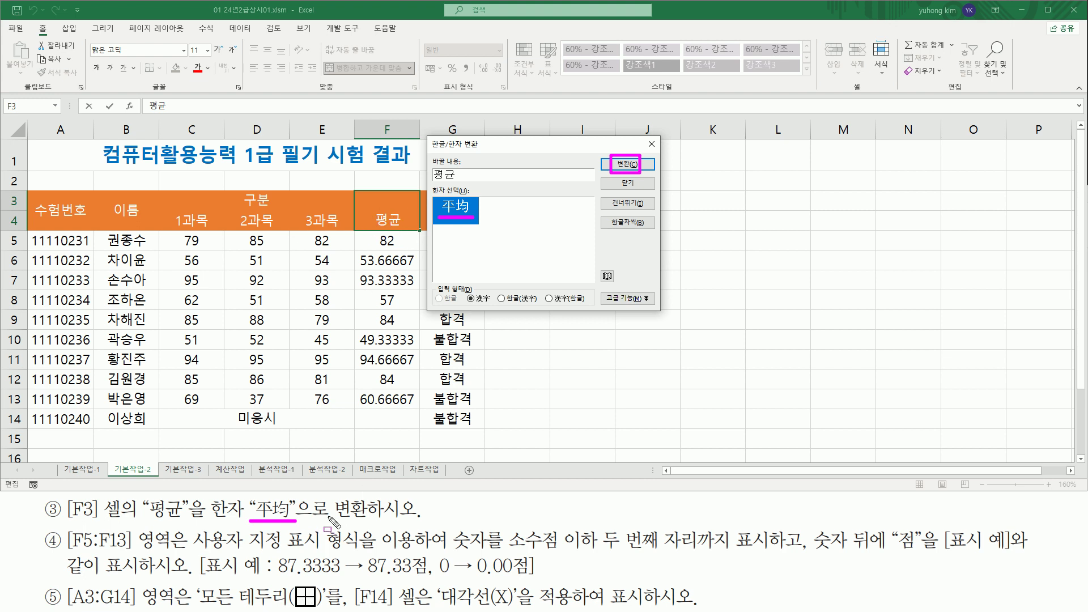
left_click_drag(464, 290, 494, 309)
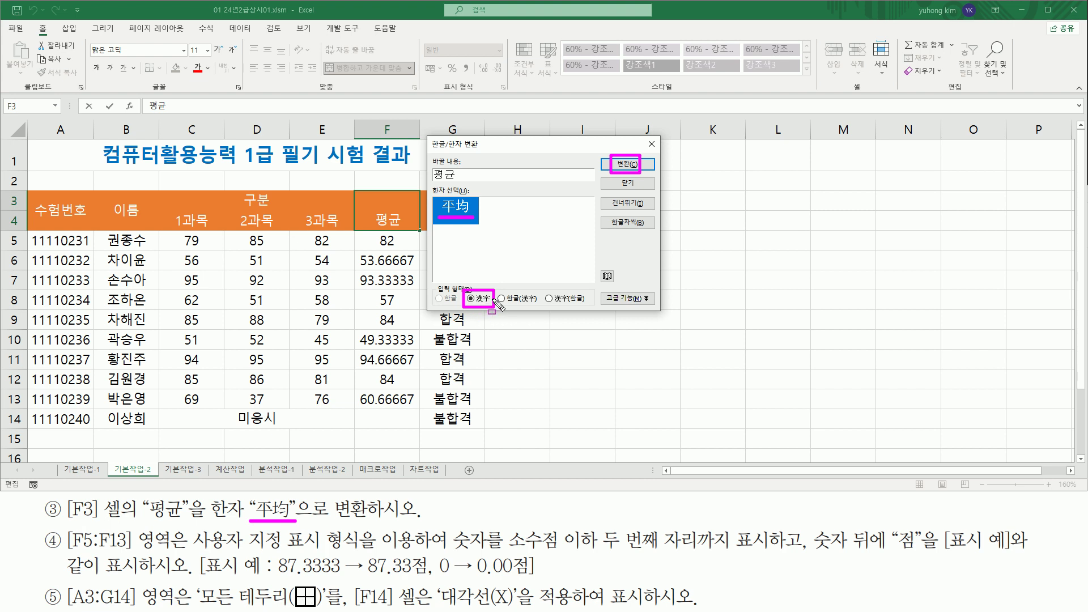
key("Escape")
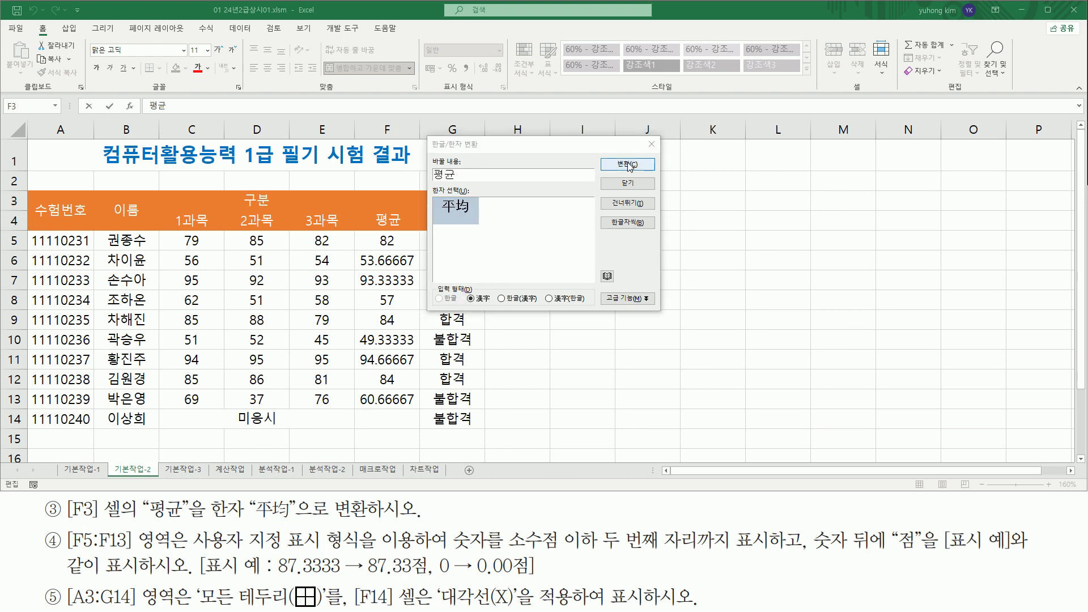
left_click(628, 164)
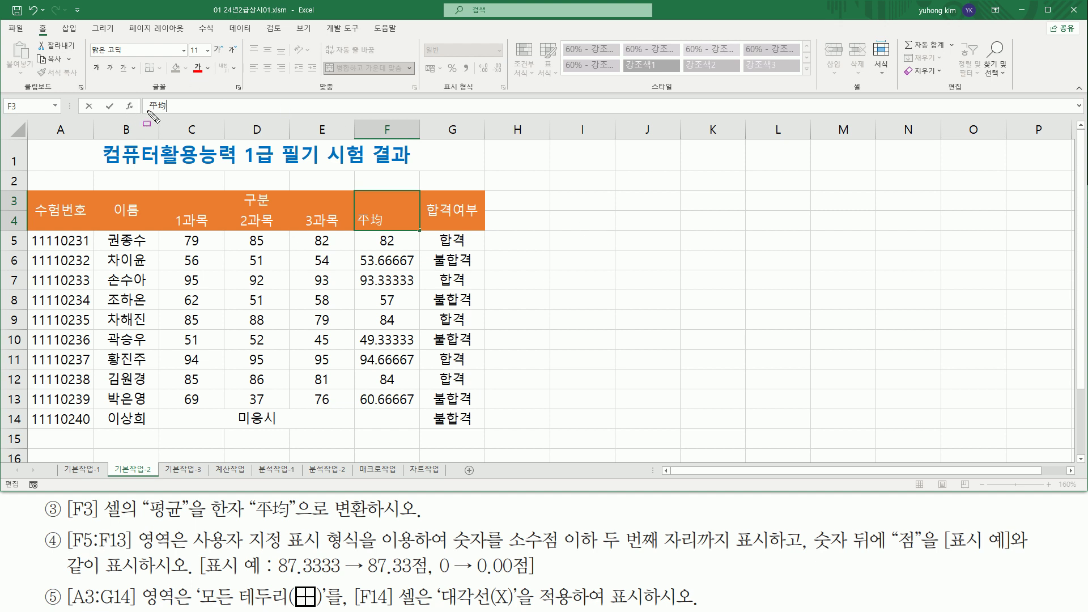
left_click_drag(141, 113, 173, 113)
key("Escape")
key("Return")
left_click_drag(368, 198, 409, 225)
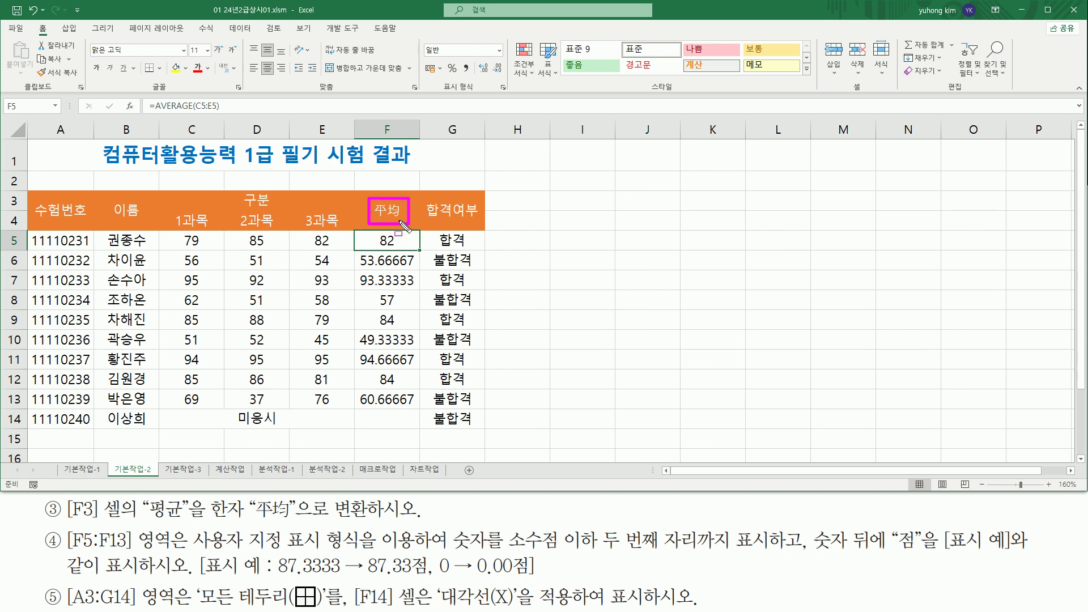
key("Escape")
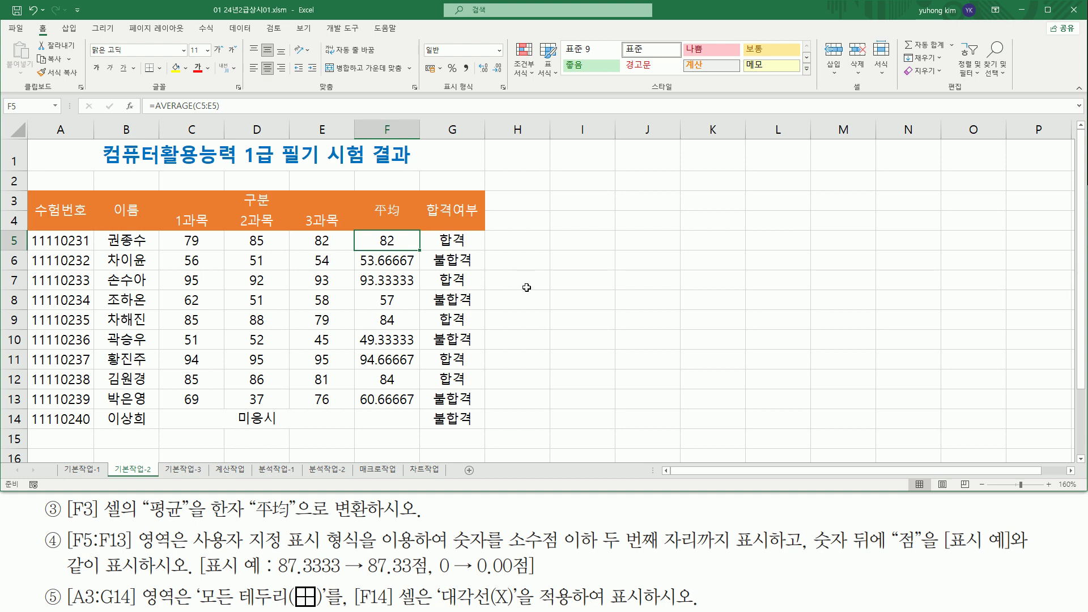
key("ctrl+2")
mouse_move(65, 526)
left_mouse_down()
mouse_move(93, 564)
mouse_move(173, 554)
left_mouse_up()
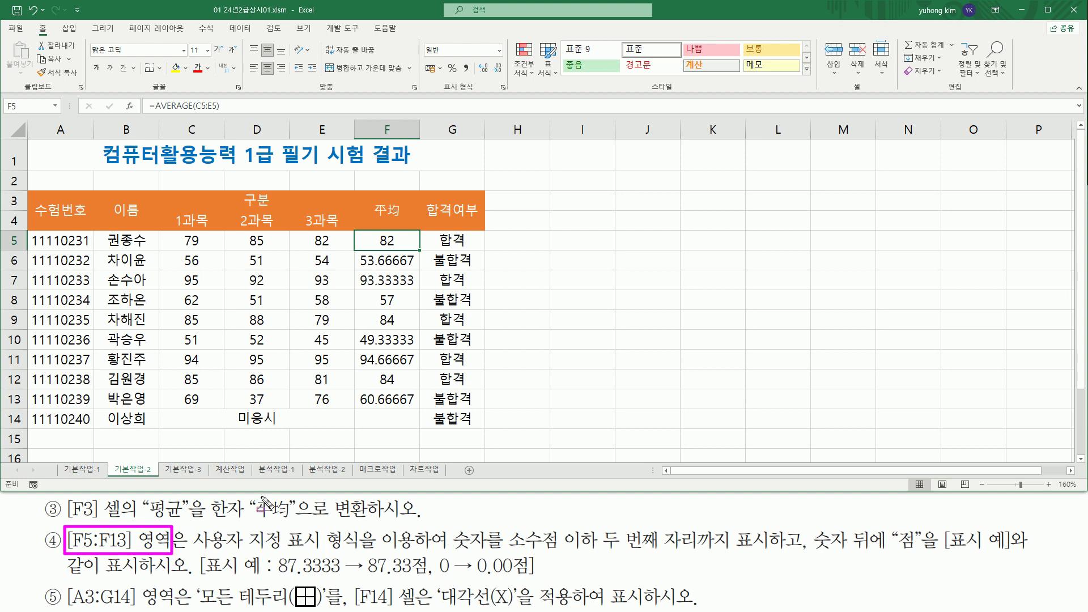
left_click_drag(358, 232, 418, 408)
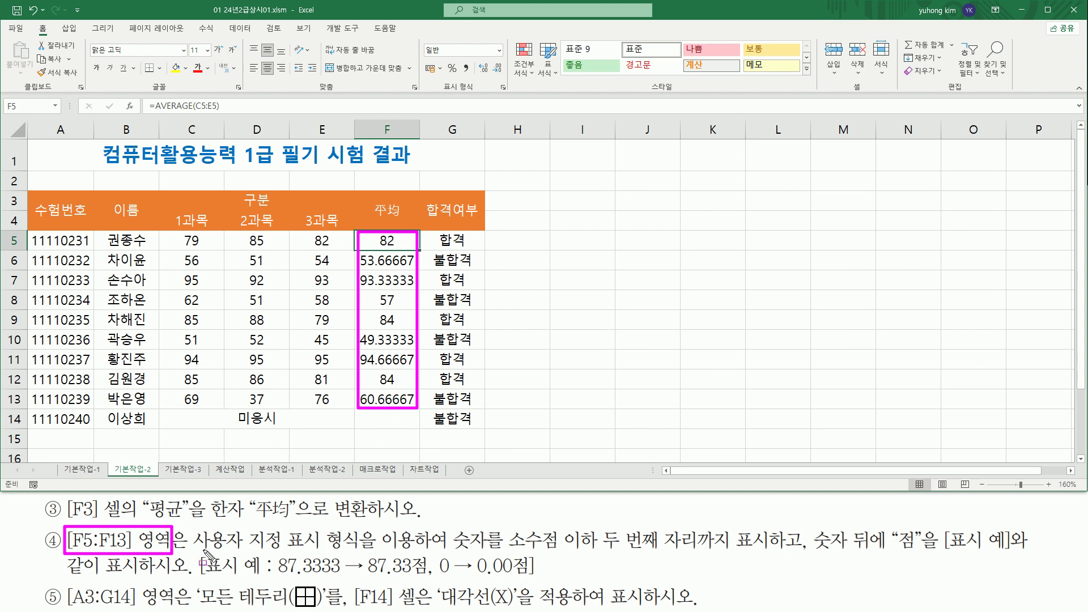
mouse_move(190, 549)
left_mouse_down()
mouse_move(363, 549)
mouse_move(363, 531)
left_mouse_up()
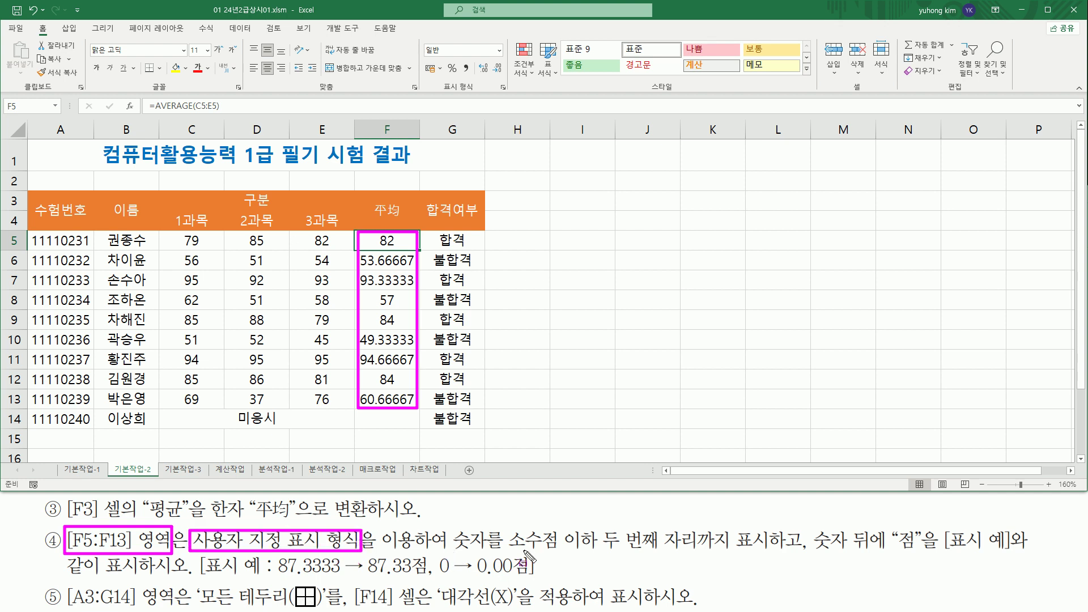
left_click_drag(510, 549, 768, 551)
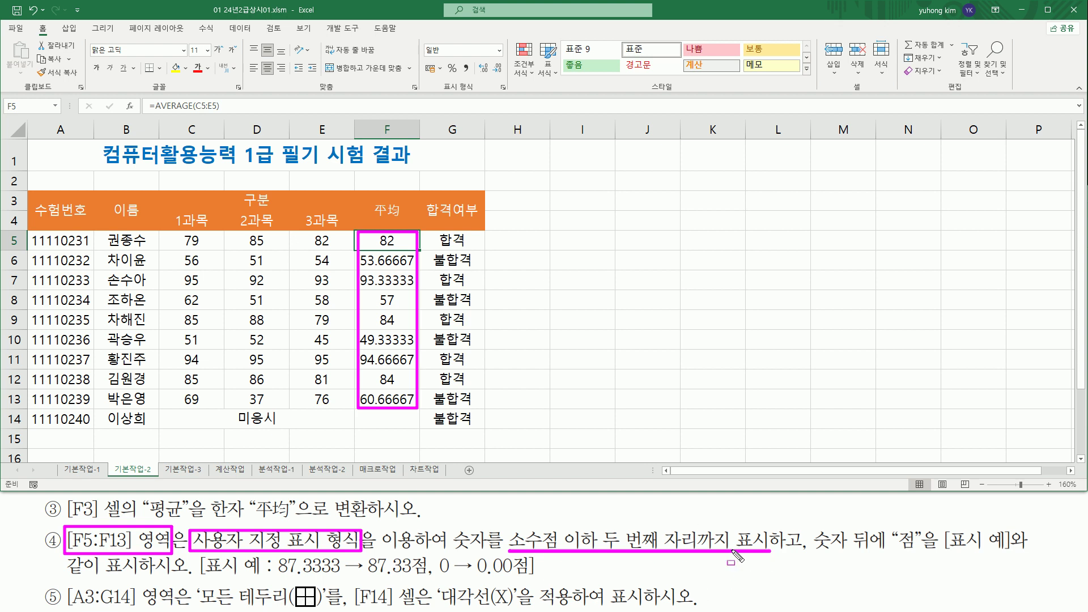
mouse_move(809, 524)
left_mouse_down()
mouse_move(874, 552)
mouse_move(917, 552)
left_mouse_up()
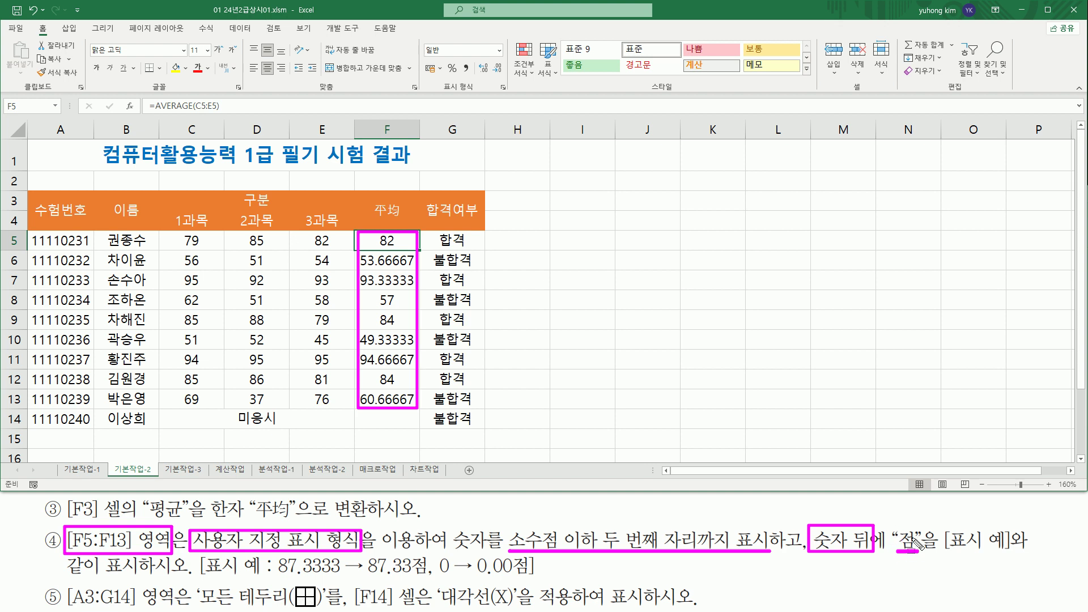
left_click_drag(943, 552, 1011, 552)
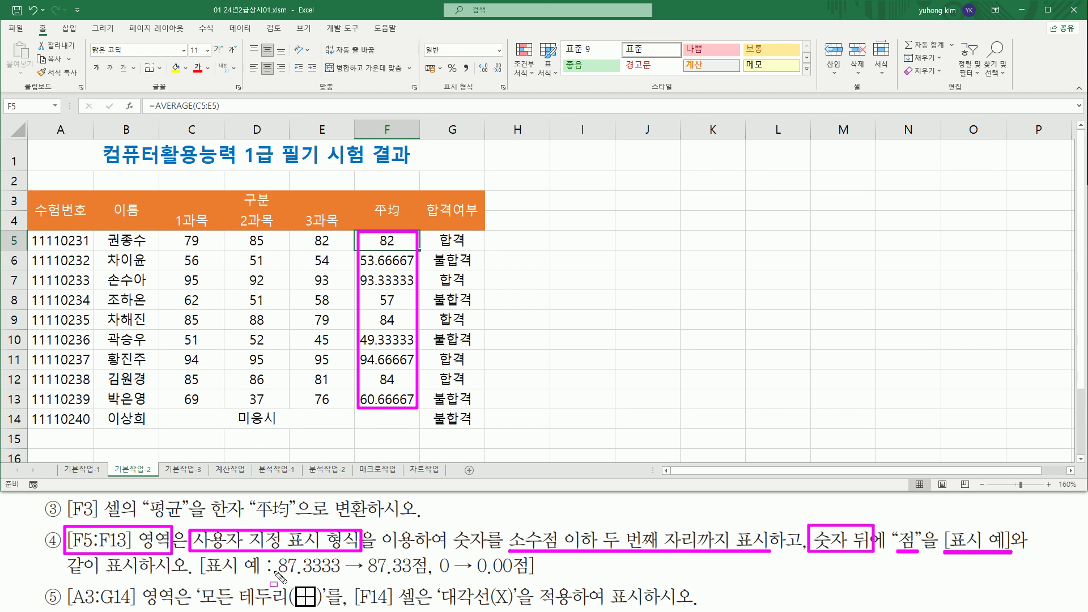
key("e")
mouse_move(274, 578)
left_mouse_down()
mouse_move(422, 566)
mouse_move(427, 576)
left_mouse_up()
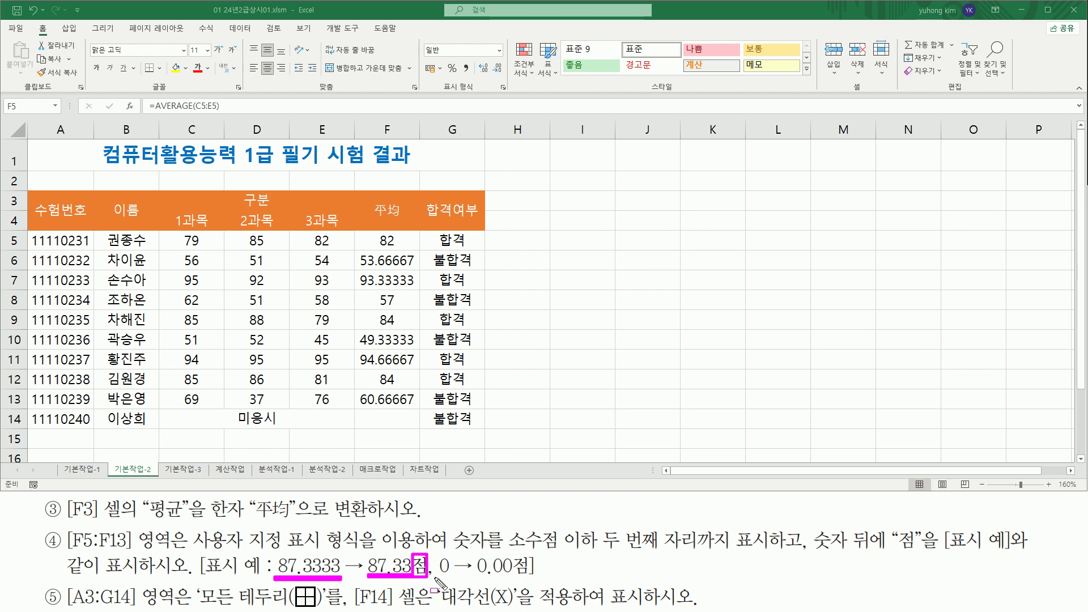
left_click_drag(434, 576, 530, 578)
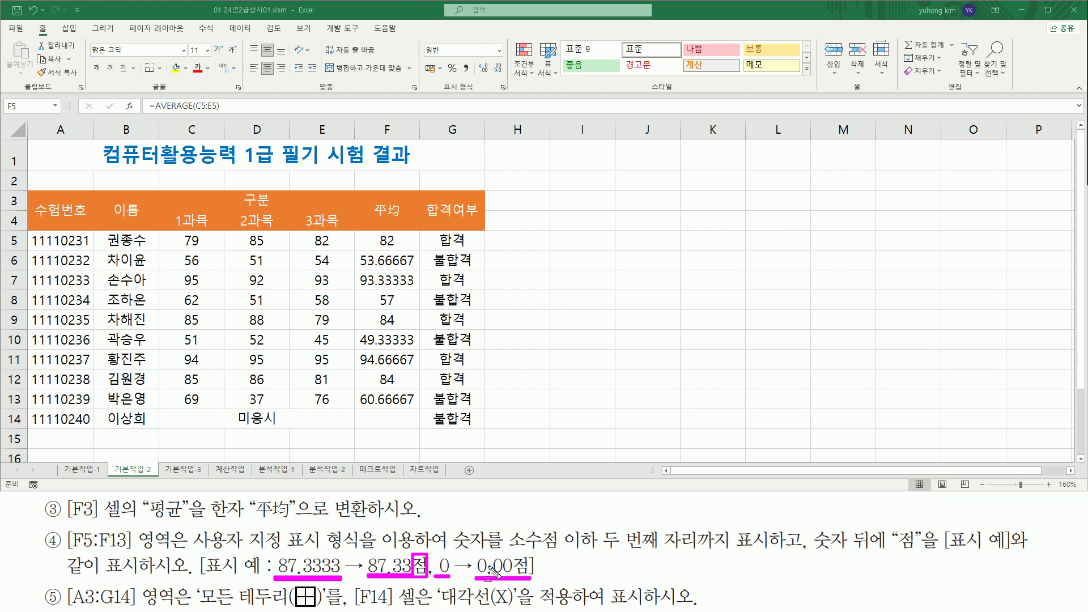
key("Escape")
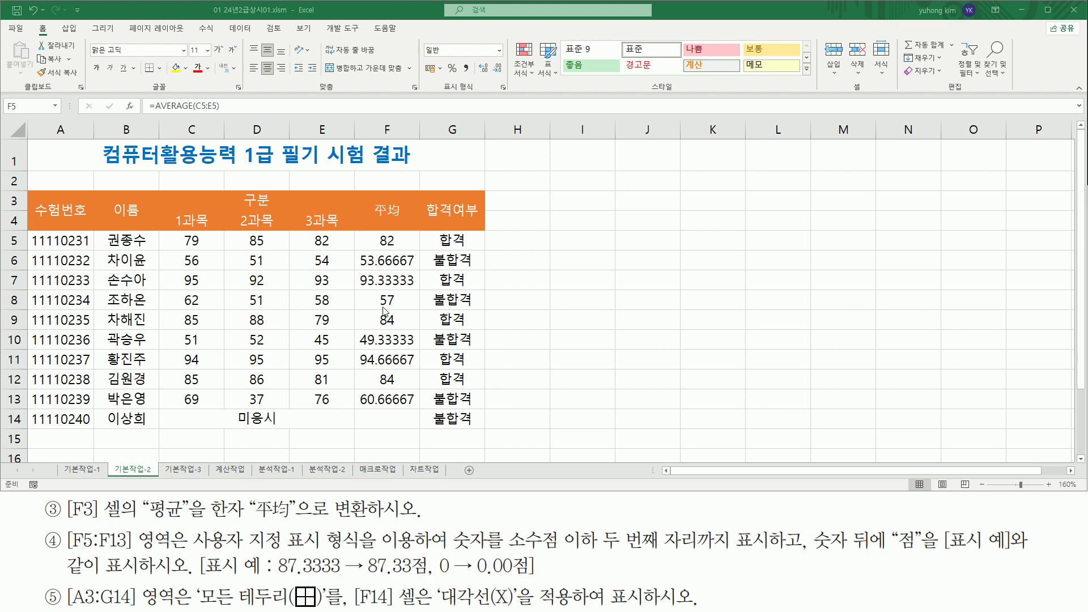
Step: Apply the custom number format 0.00"점" to the averages in F5:F13
left_click_drag(384, 240, 389, 397)
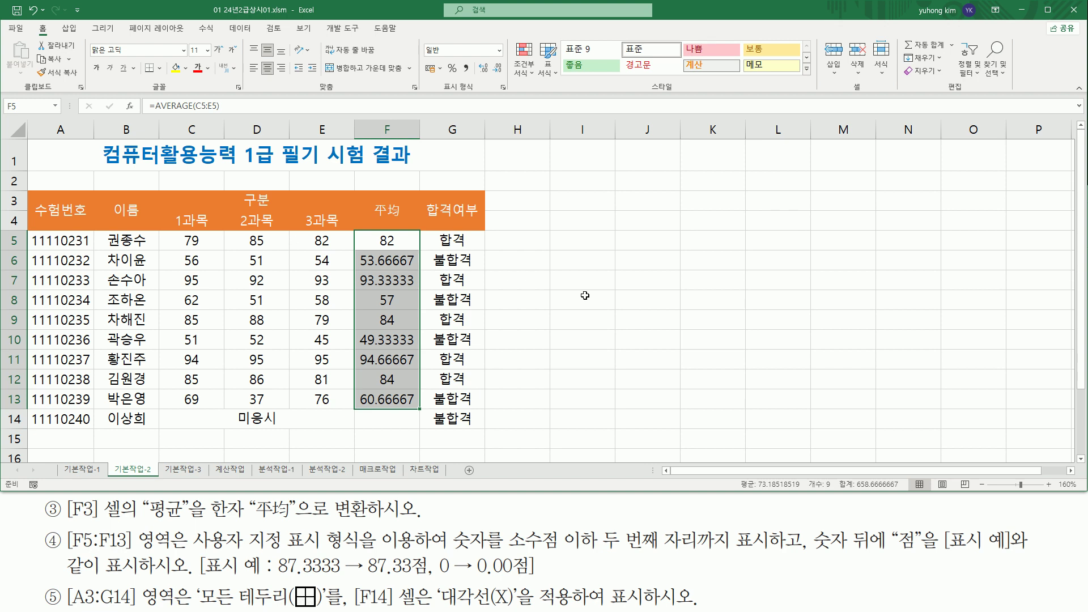
key("ctrl+1")
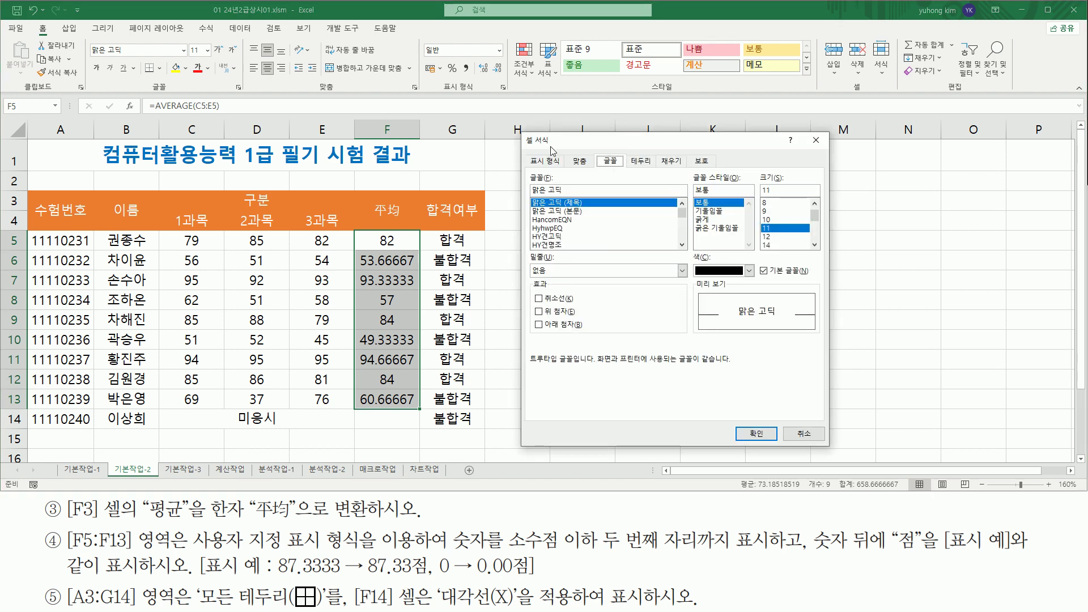
left_click(554, 162)
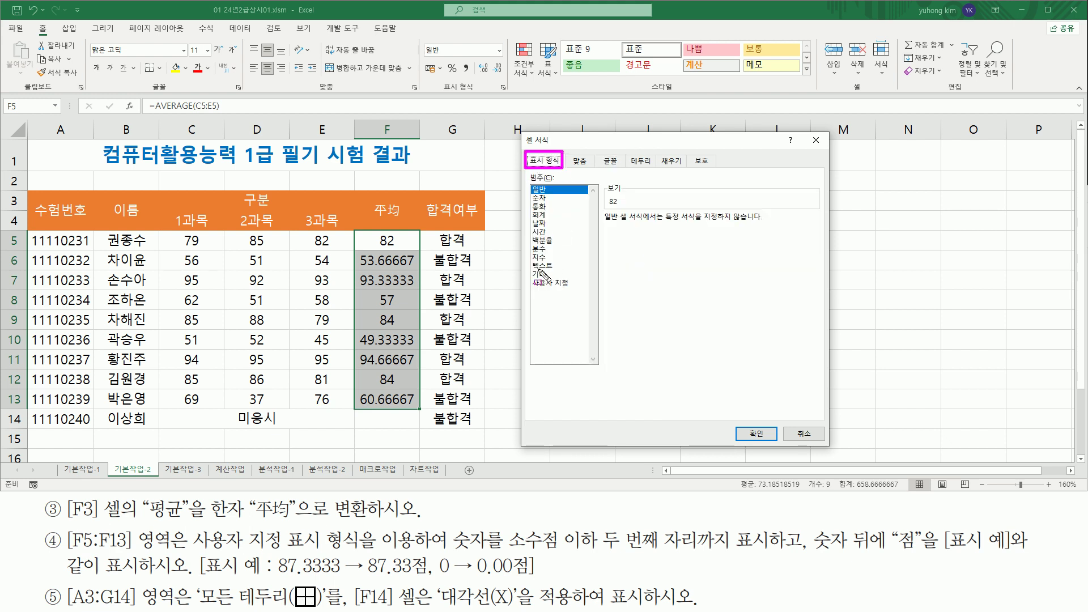
left_click(565, 283)
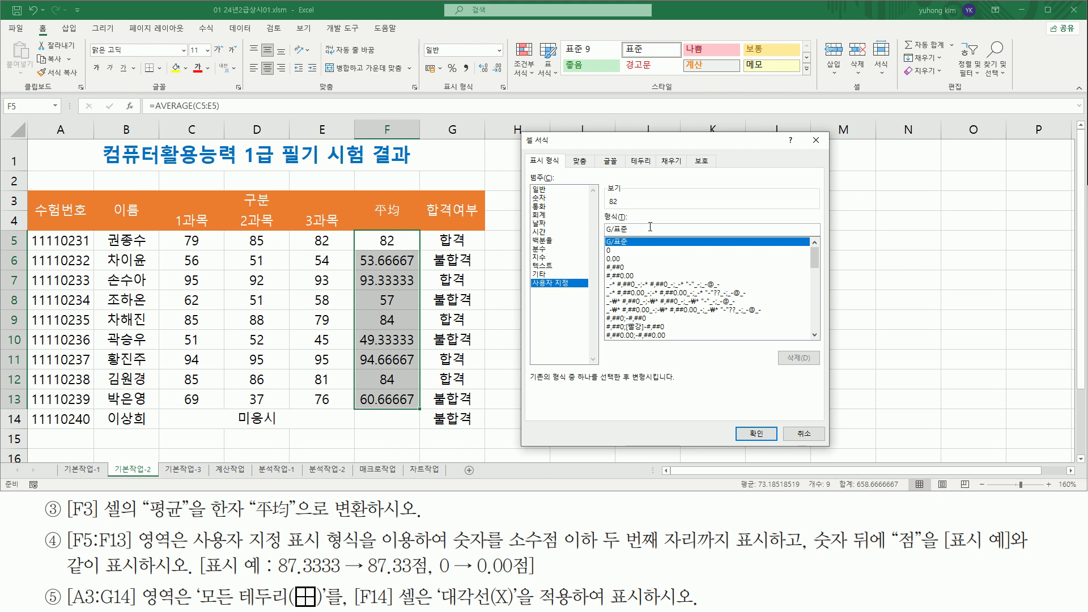
left_click(650, 227)
key("BackSpace")
key("BackSpace")
key("BackSpace")
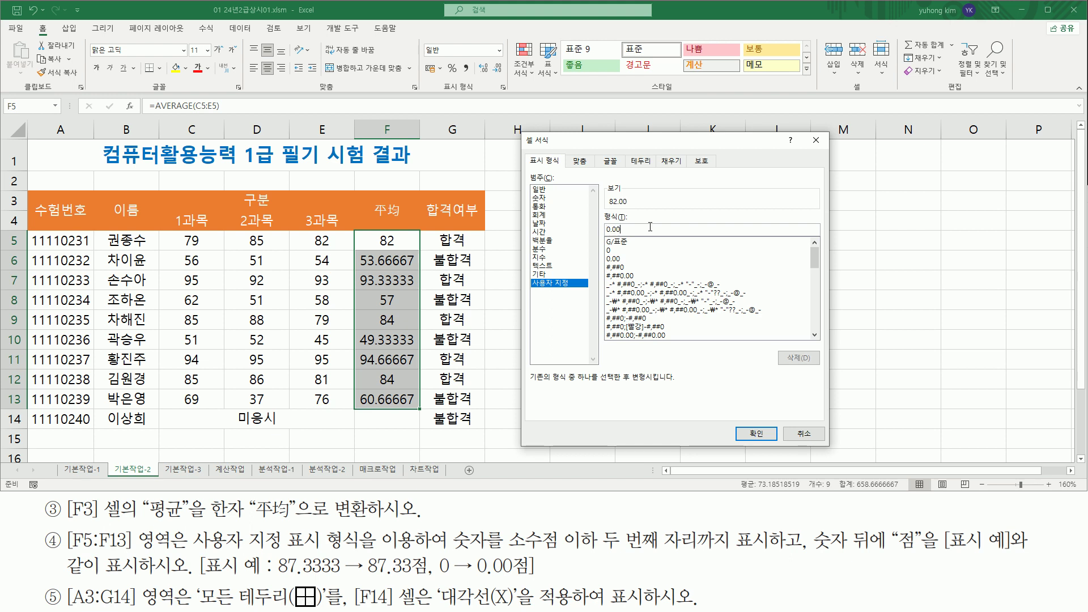
type("점")
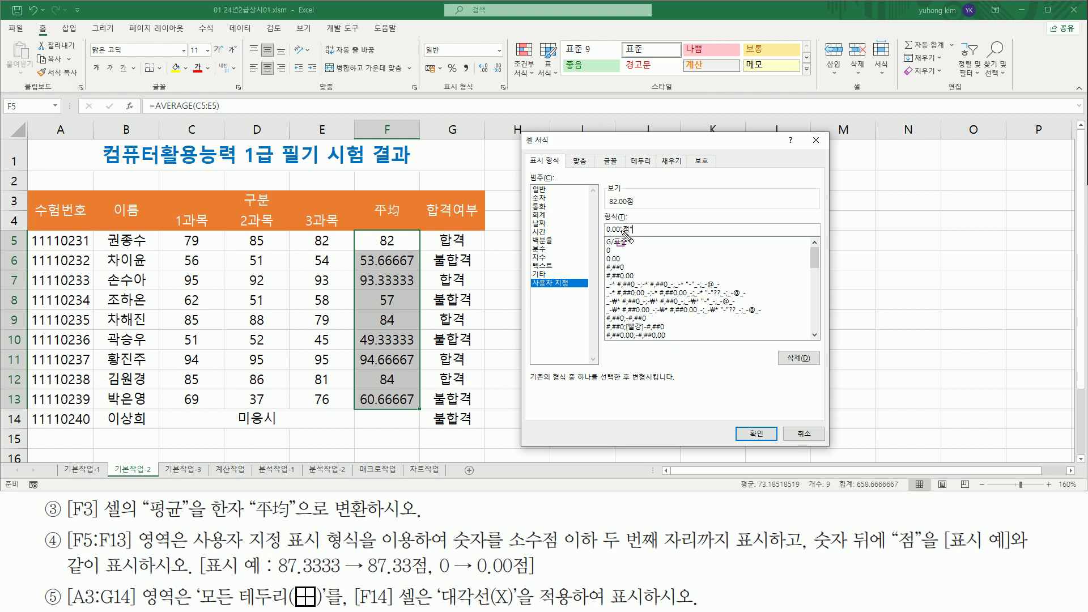
left_click_drag(602, 222, 643, 234)
left_click_drag(742, 425, 776, 439)
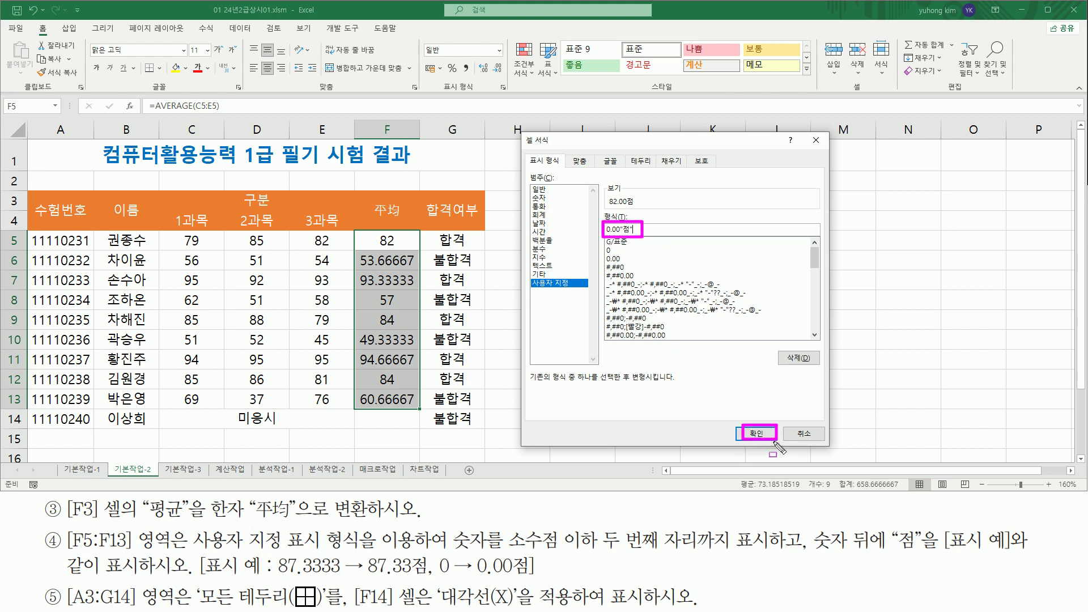
left_click(769, 439)
left_click(768, 438)
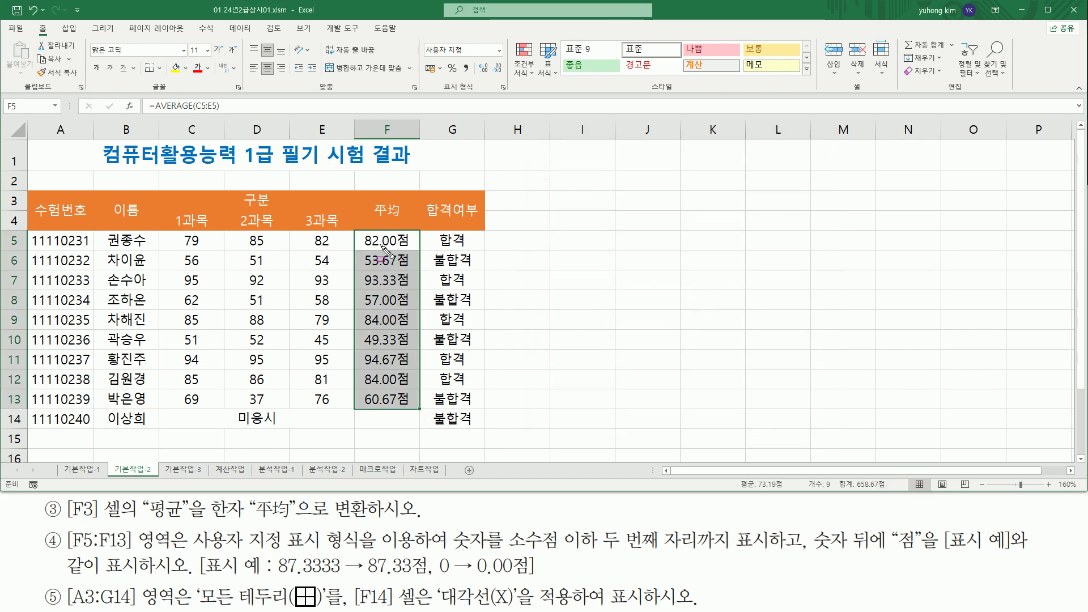
left_click_drag(380, 230, 396, 409)
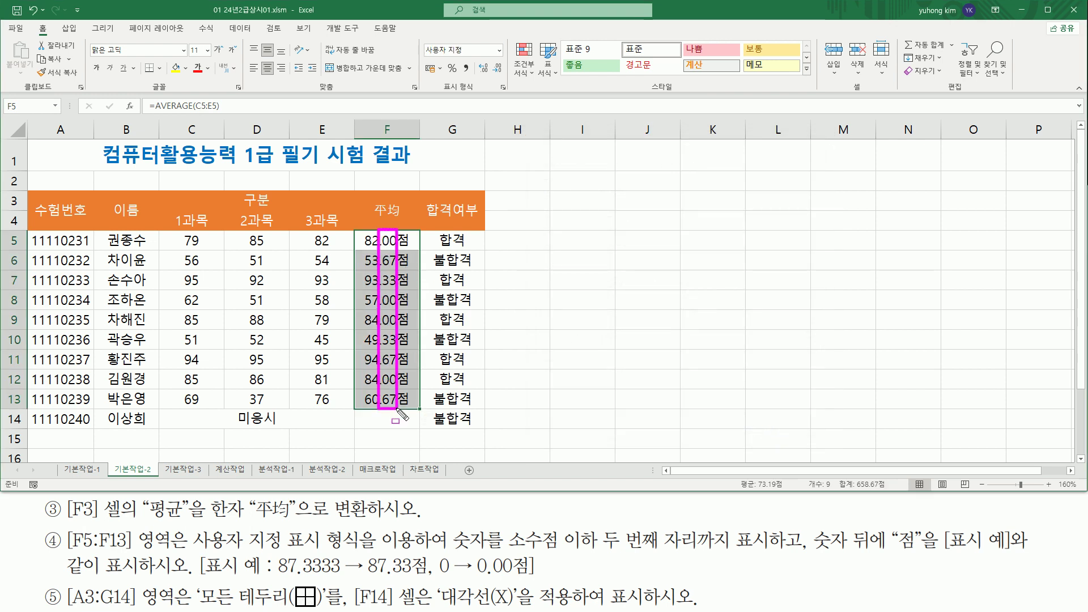
left_click_drag(395, 229, 413, 406)
key("Escape")
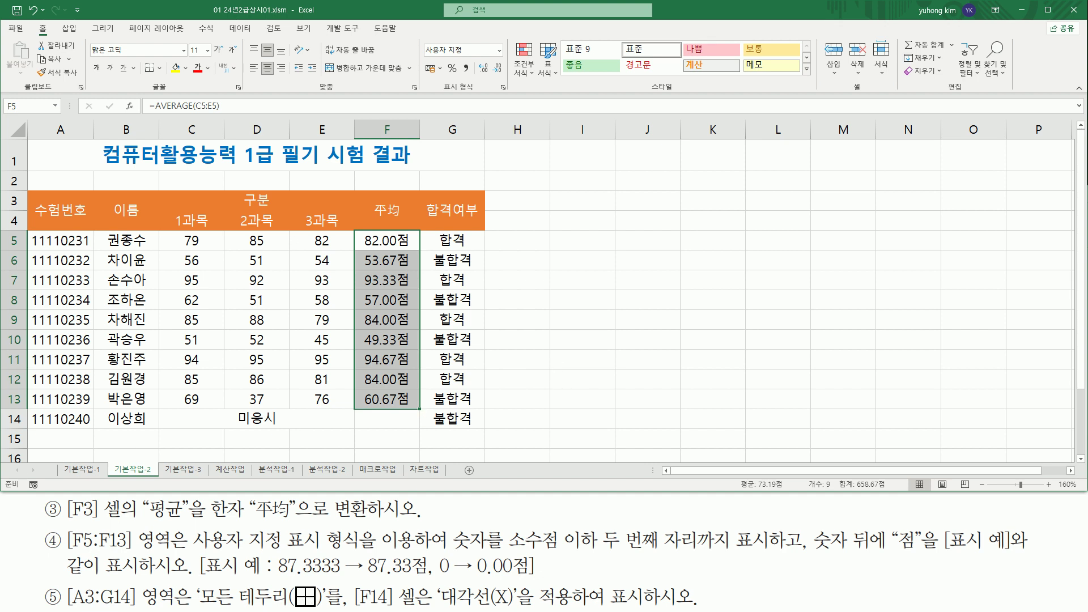
key("ctrl+2")
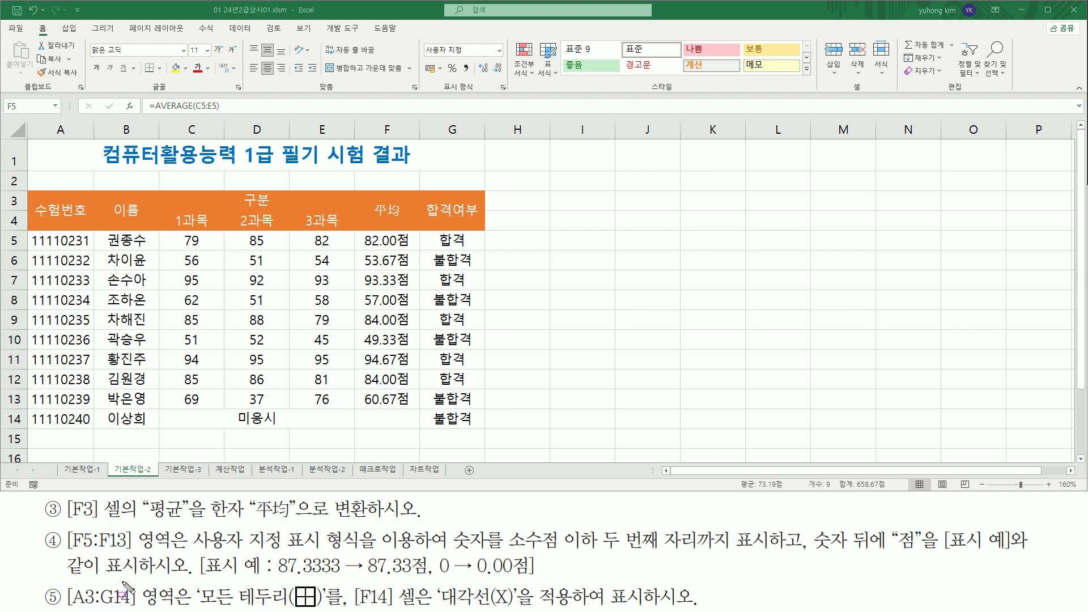
mouse_move(64, 585)
left_mouse_down()
mouse_move(114, 606)
mouse_move(187, 609)
left_mouse_up()
mouse_move(31, 191)
left_mouse_down()
mouse_move(39, 210)
mouse_move(95, 208)
mouse_move(357, 350)
mouse_move(445, 378)
mouse_move(480, 403)
mouse_move(480, 429)
left_mouse_up()
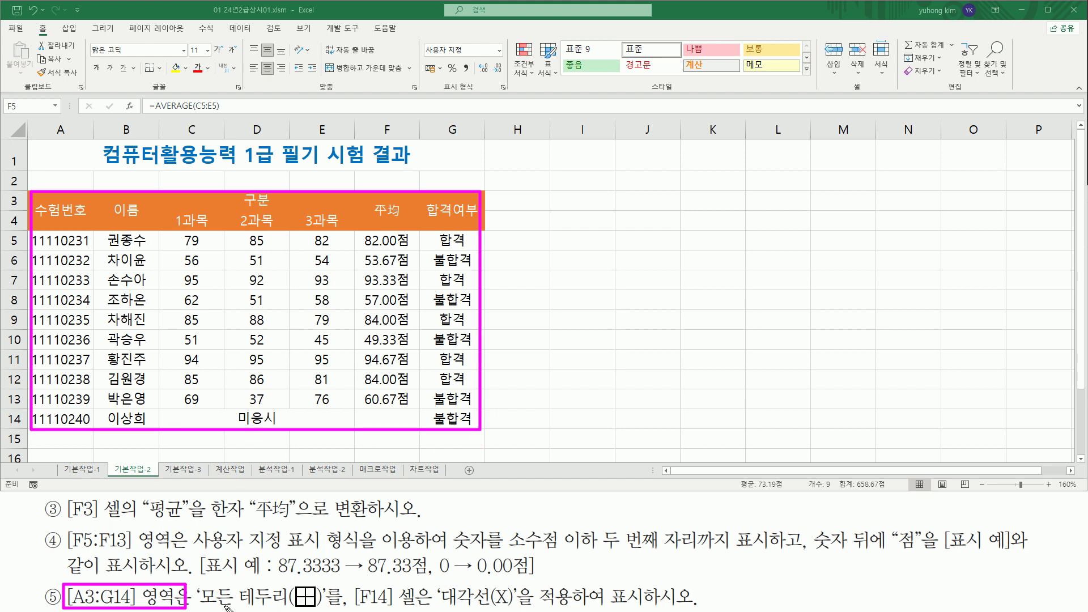
left_click_drag(201, 608, 328, 608)
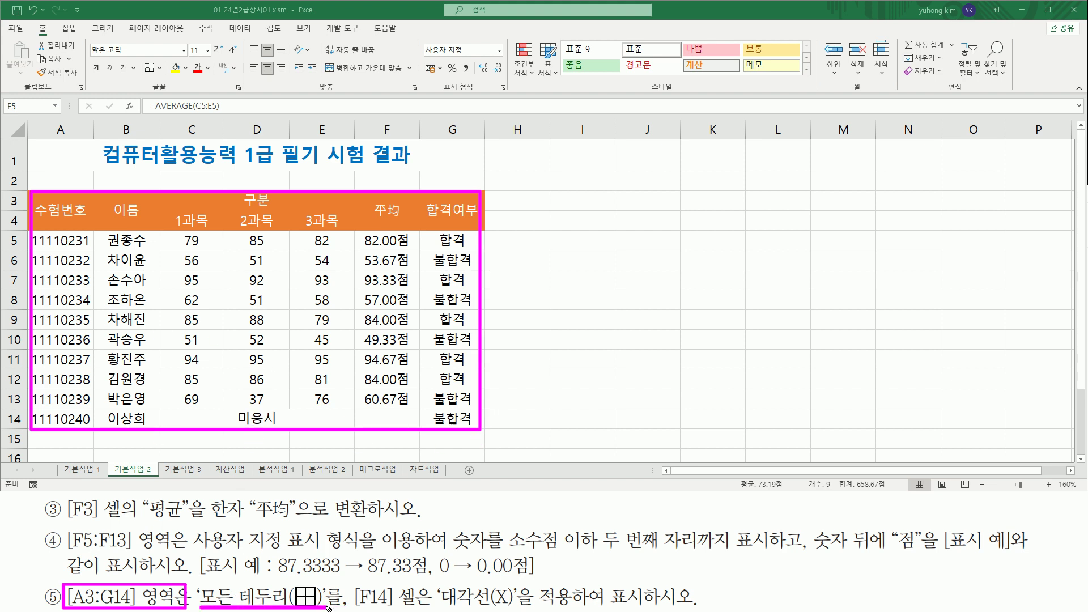
left_click_drag(349, 582, 418, 609)
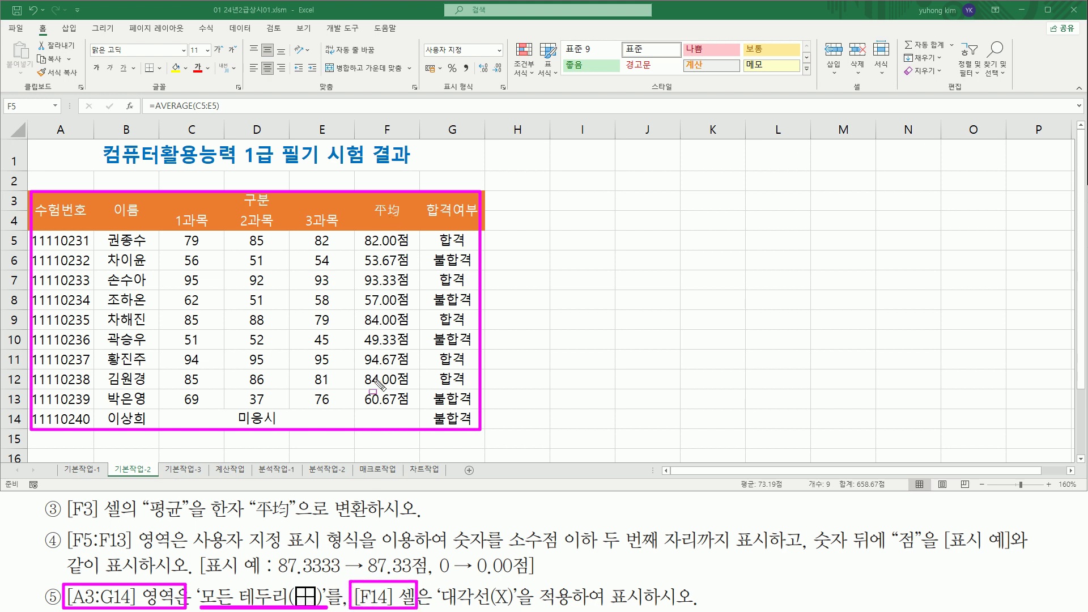
left_click_drag(362, 412, 412, 426)
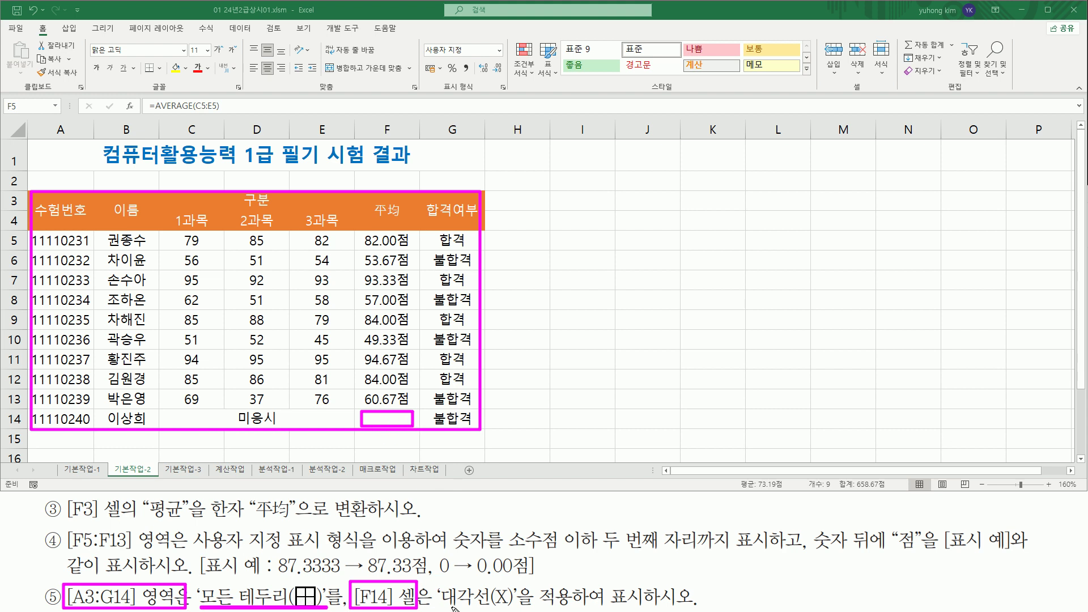
mouse_move(447, 605)
left_mouse_down()
mouse_move(530, 604)
mouse_move(571, 584)
mouse_move(560, 576)
left_mouse_up()
key("Escape")
Step: Apply all borders (모든 테두리) to the table range A3:G14
left_click(48, 203)
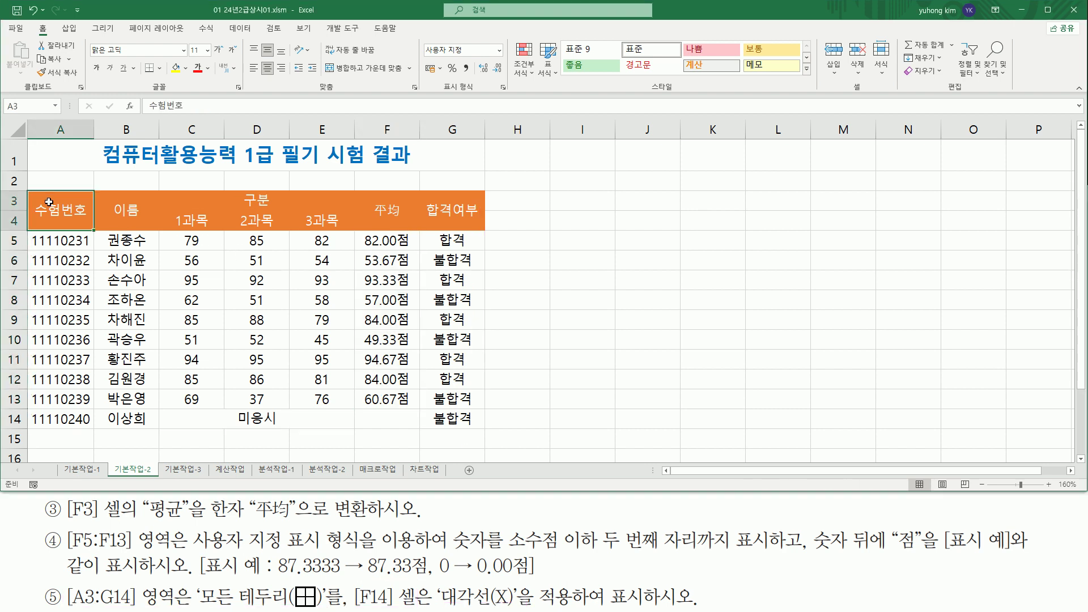
left_click_drag(49, 203, 479, 414)
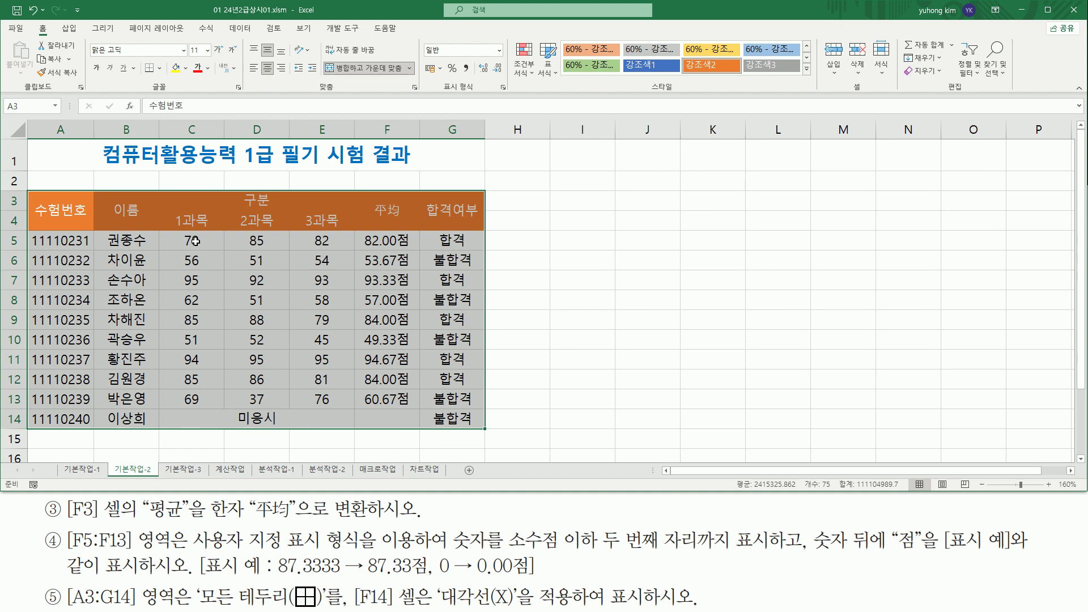
key("ctrl+2")
mouse_move(195, 582)
left_mouse_down()
mouse_move(216, 601)
mouse_move(320, 604)
left_mouse_up()
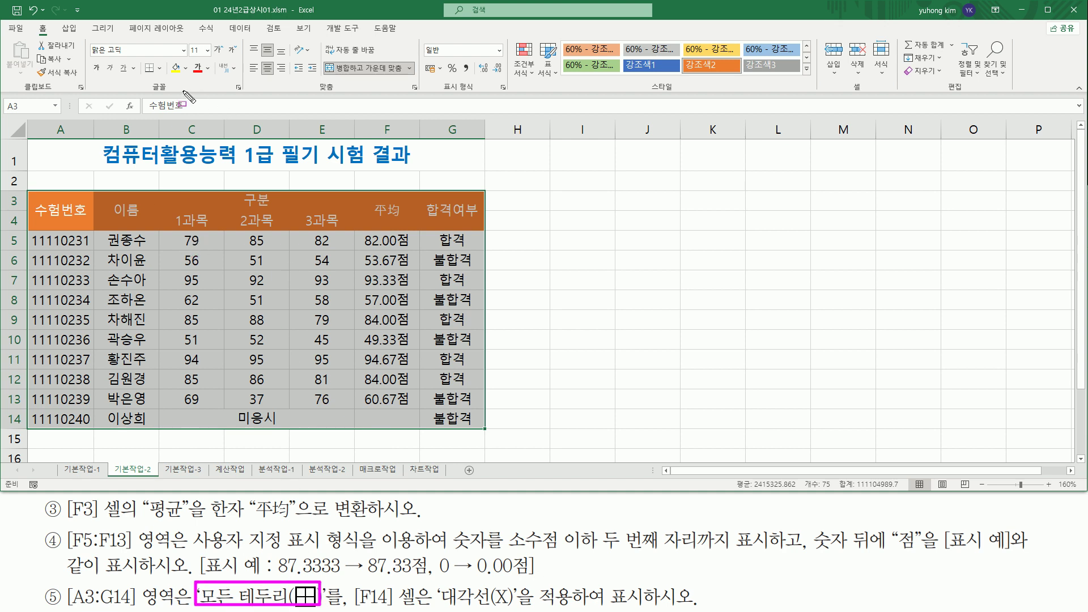
left_click_drag(143, 92, 180, 93)
left_click_drag(140, 58, 171, 82)
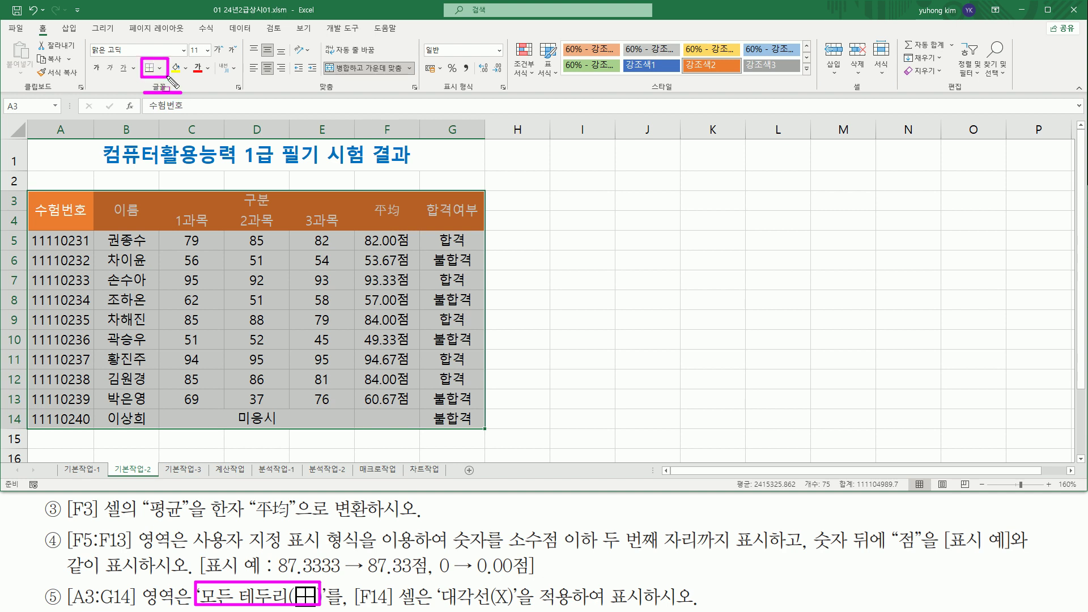
key("Escape")
left_click(159, 68)
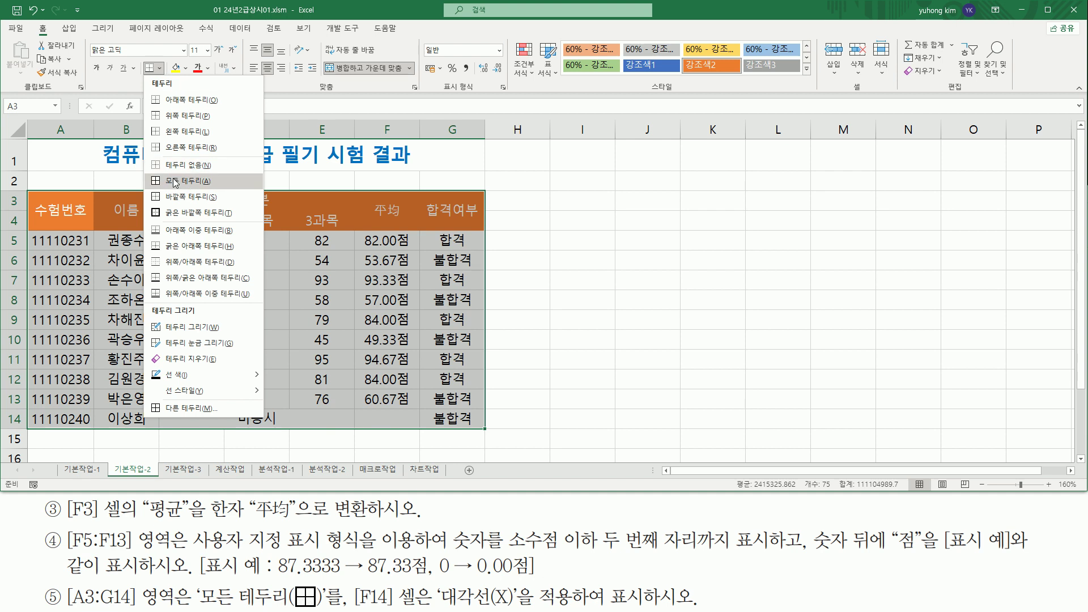
left_click(175, 182)
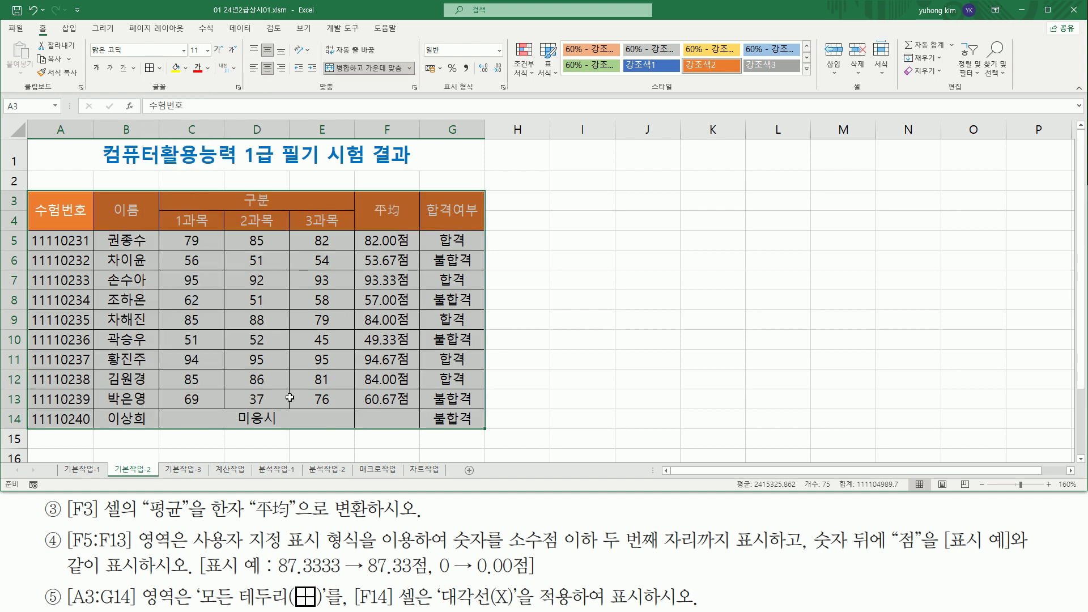
Step: Add both diagonal borders to cell F14 so they form an X (대각선), and apply the cell formatting
left_click(377, 419)
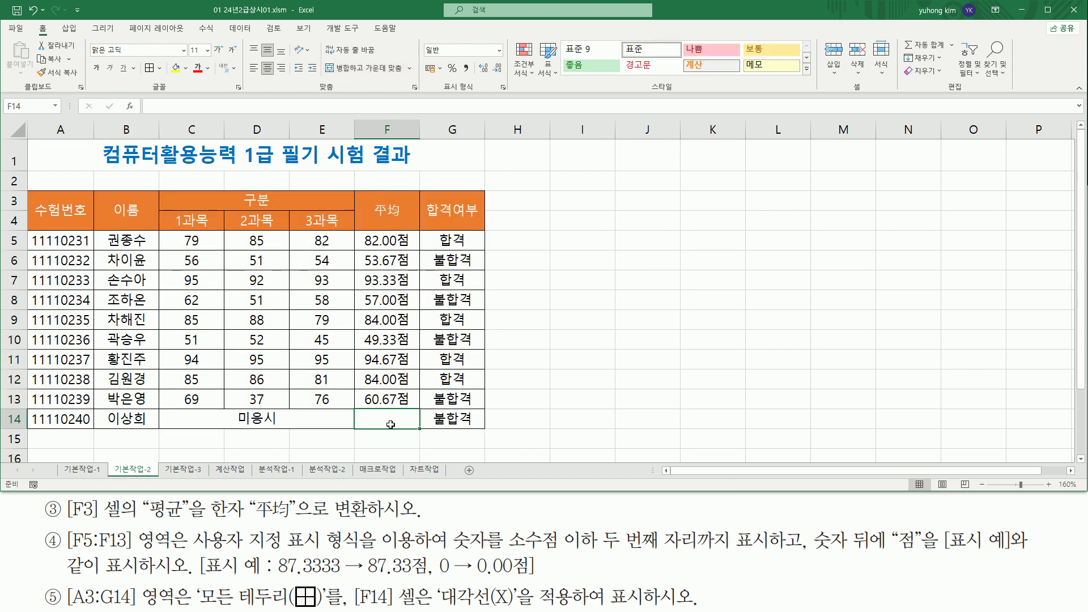
left_click_drag(364, 414, 417, 423)
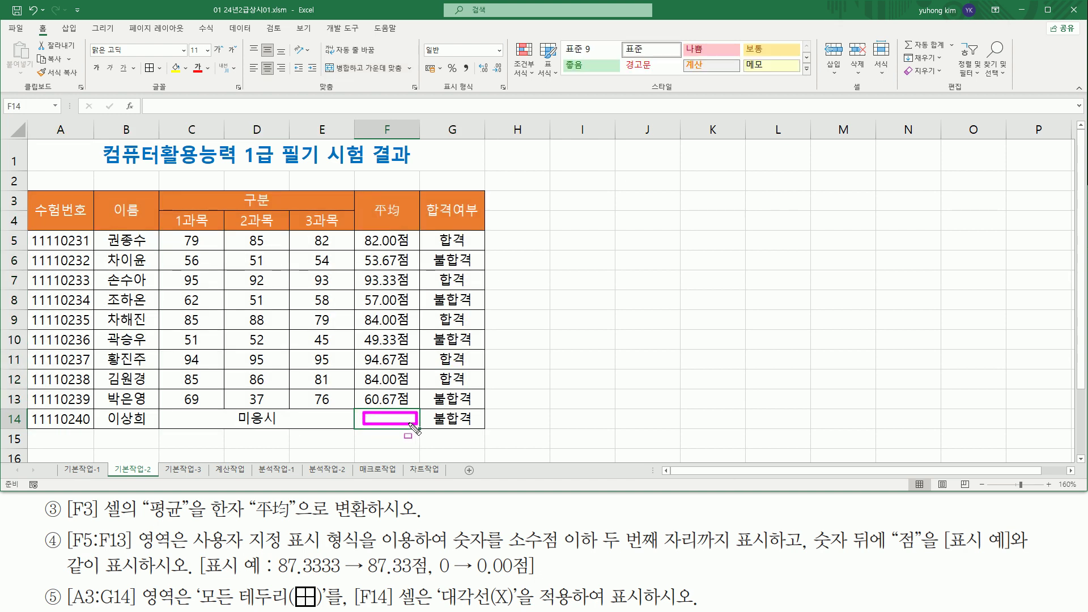
mouse_move(441, 583)
left_mouse_down()
mouse_move(453, 601)
mouse_move(533, 607)
left_mouse_up()
key("Escape")
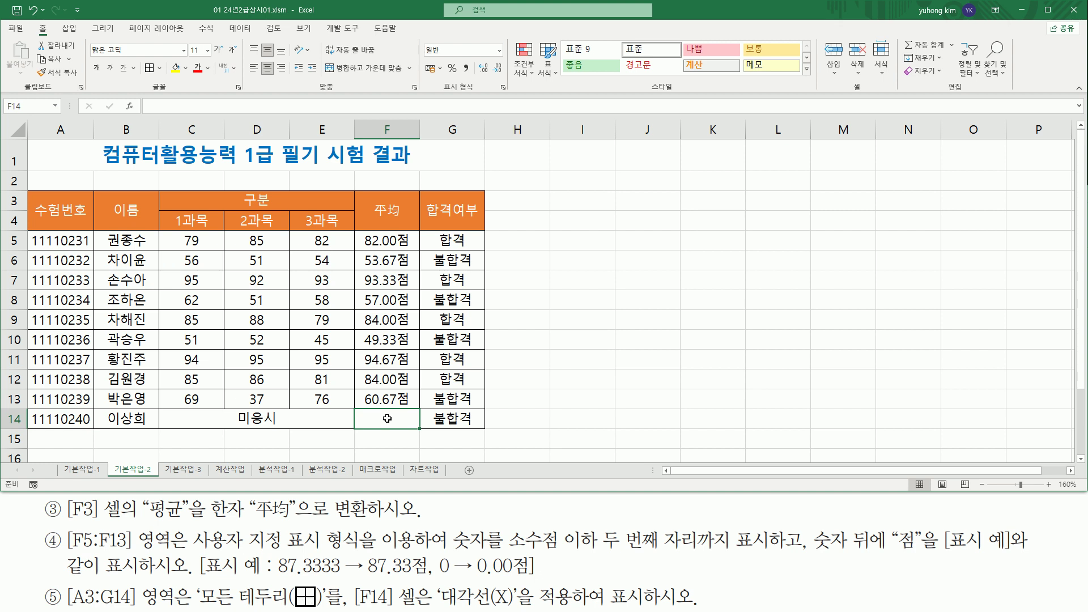
key("ctrl+1")
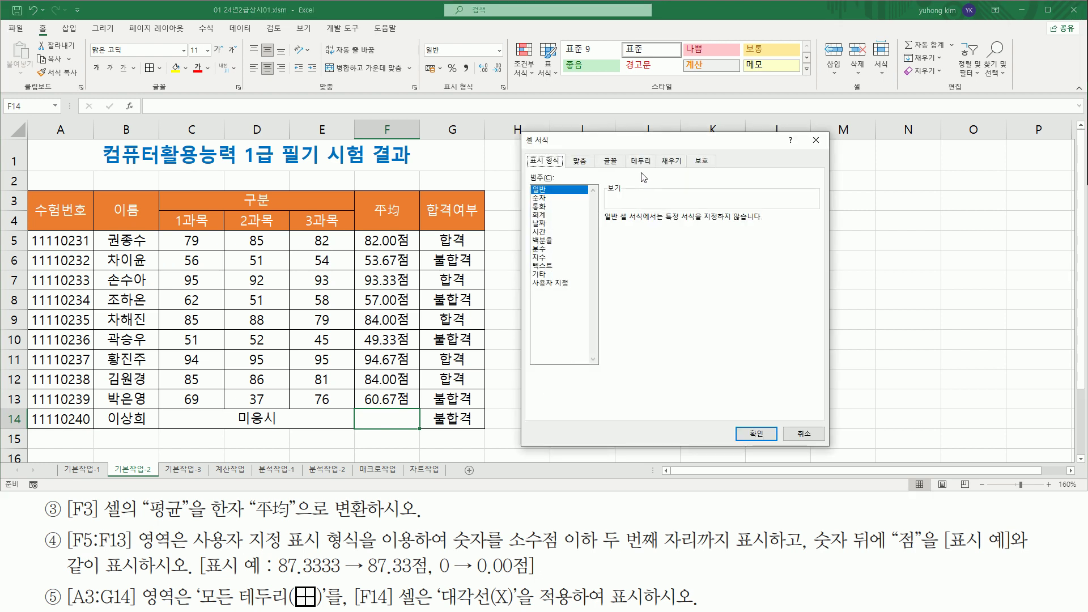
left_click_drag(625, 154, 656, 167)
left_click(641, 162)
left_click_drag(610, 305, 628, 325)
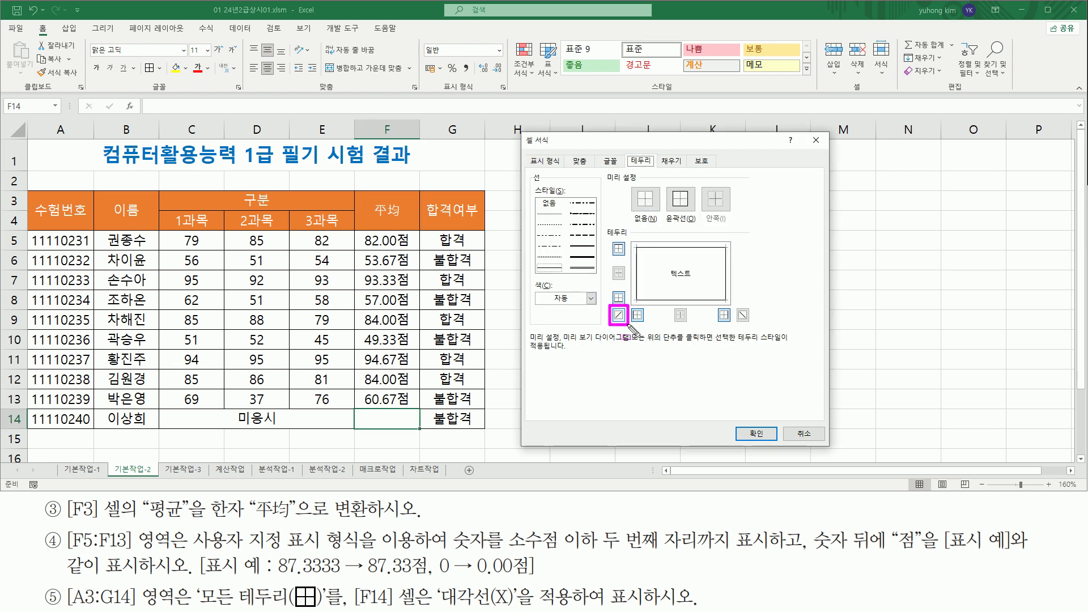
left_click_drag(732, 307, 754, 327)
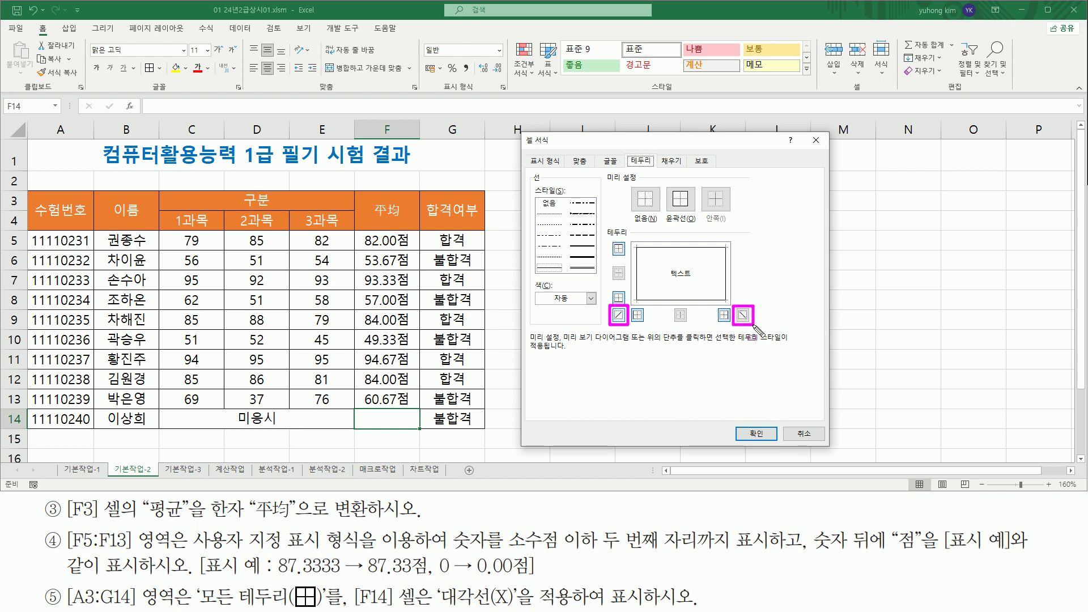
key("Escape")
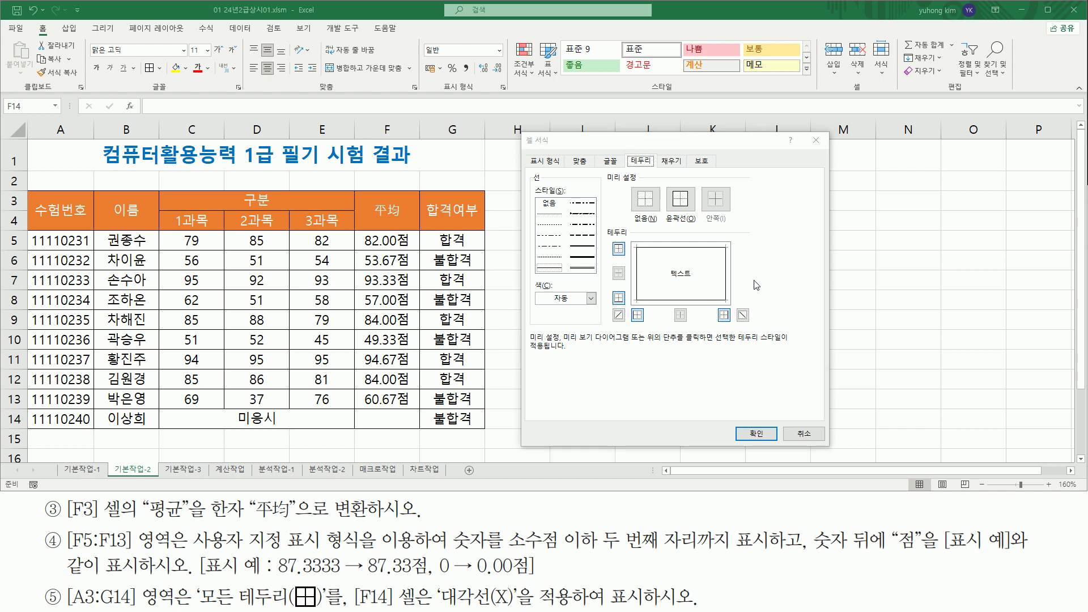
left_click(618, 315)
left_click(742, 315)
left_click_drag(610, 308, 625, 323)
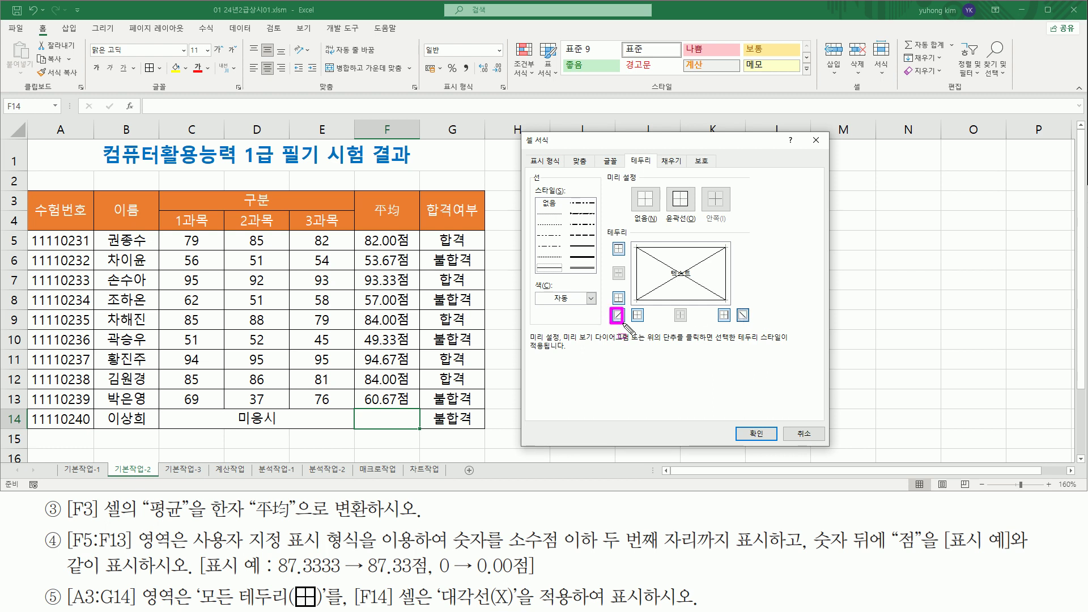
left_click_drag(730, 317, 752, 324)
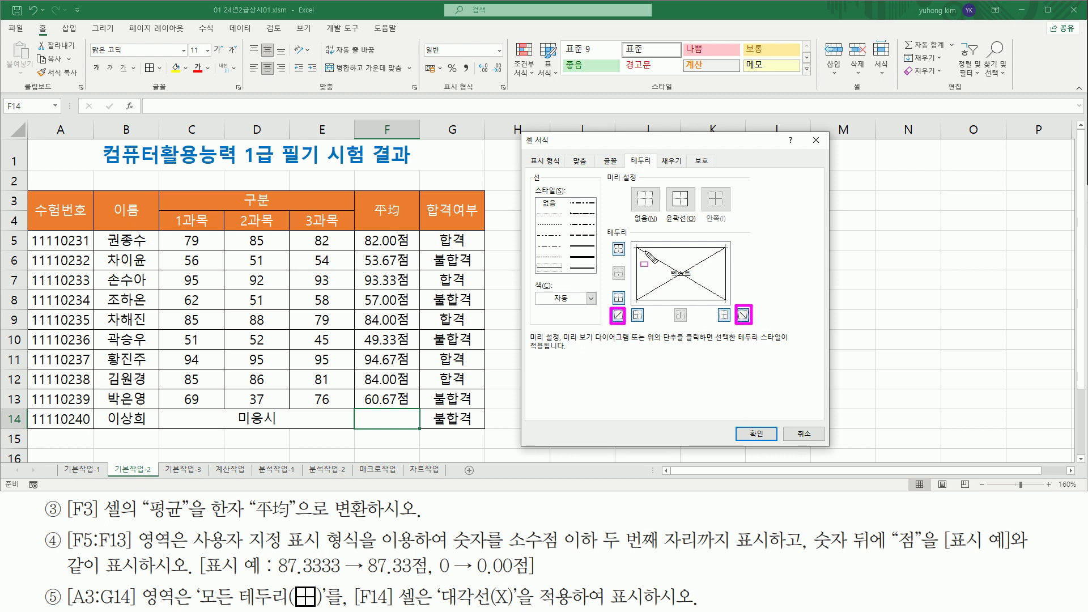
left_click_drag(635, 246, 727, 298)
left_click_drag(742, 418, 760, 443)
left_click(757, 435)
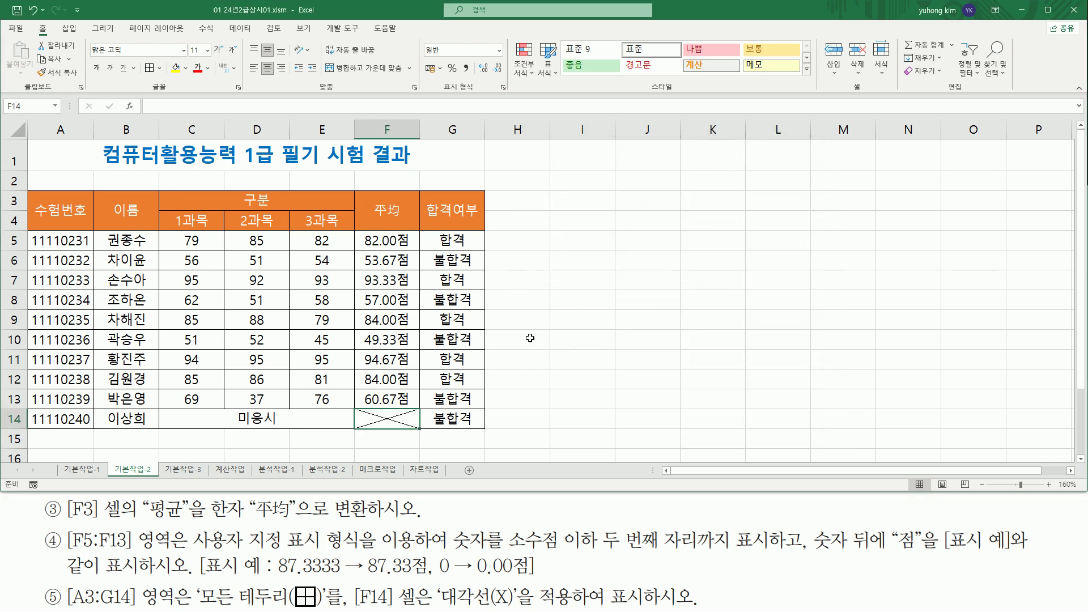
left_click(530, 338)
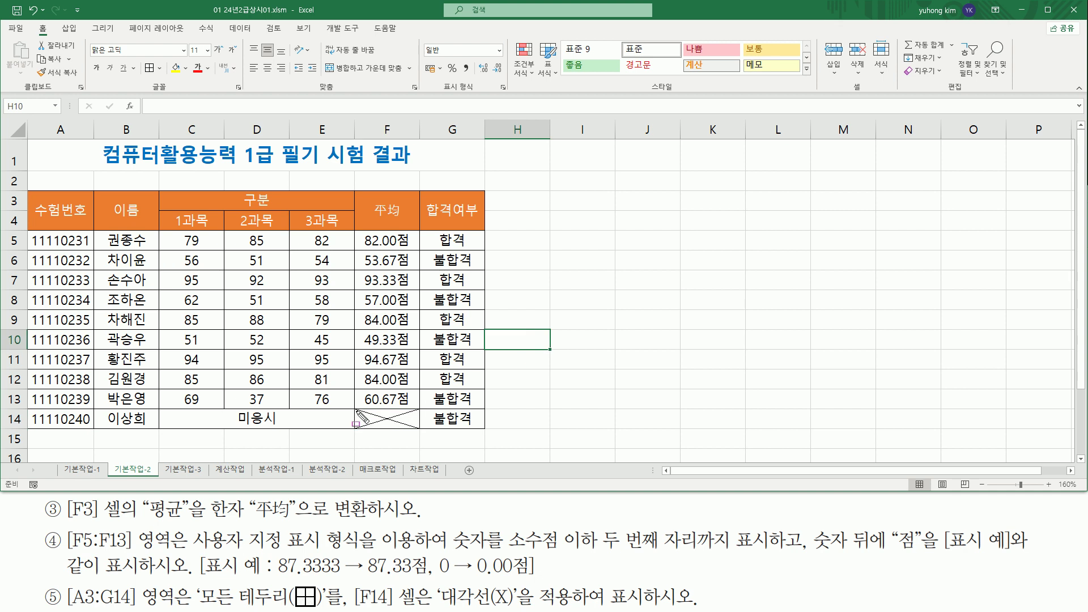
mouse_move(352, 406)
left_mouse_down()
mouse_move(369, 429)
mouse_move(422, 432)
left_mouse_up()
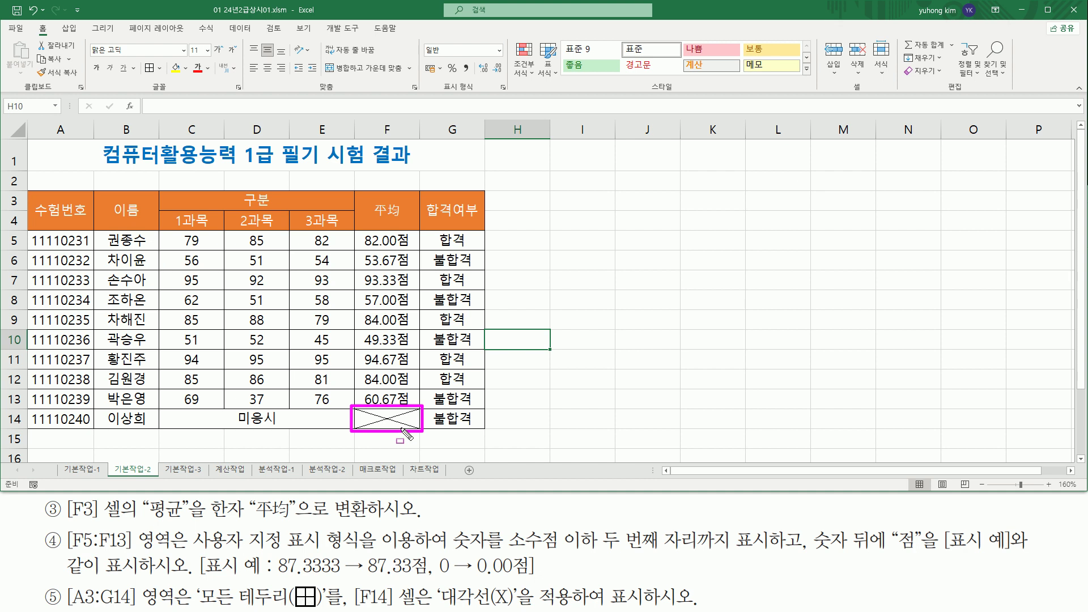
key("Escape")
left_click(595, 292)
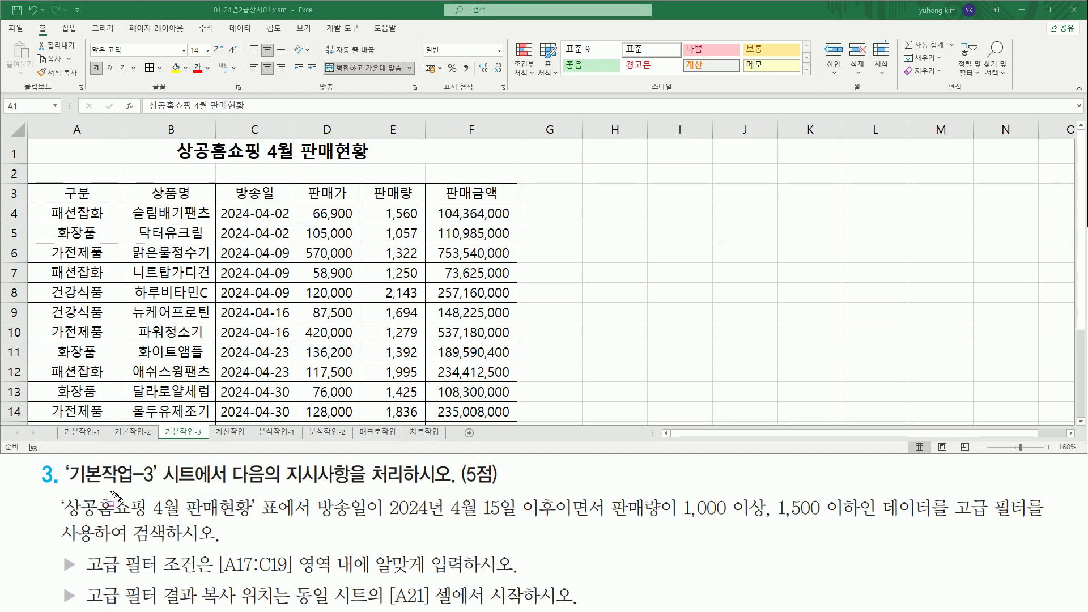
Step: Examine the advanced filter instructions for the 기본작업-3 sheet, comparing the 방송일 and 판매량 conditions and the criteria range with the sales table
mouse_move(65, 486)
left_mouse_down()
mouse_move(158, 487)
mouse_move(162, 429)
mouse_move(205, 439)
left_mouse_up()
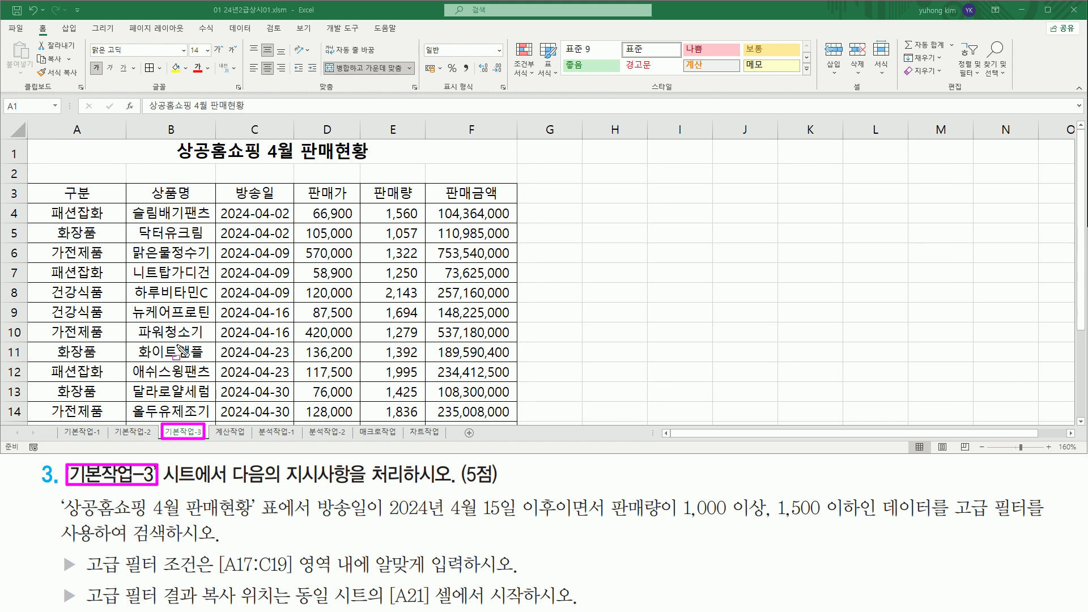
left_click_drag(285, 482, 449, 483)
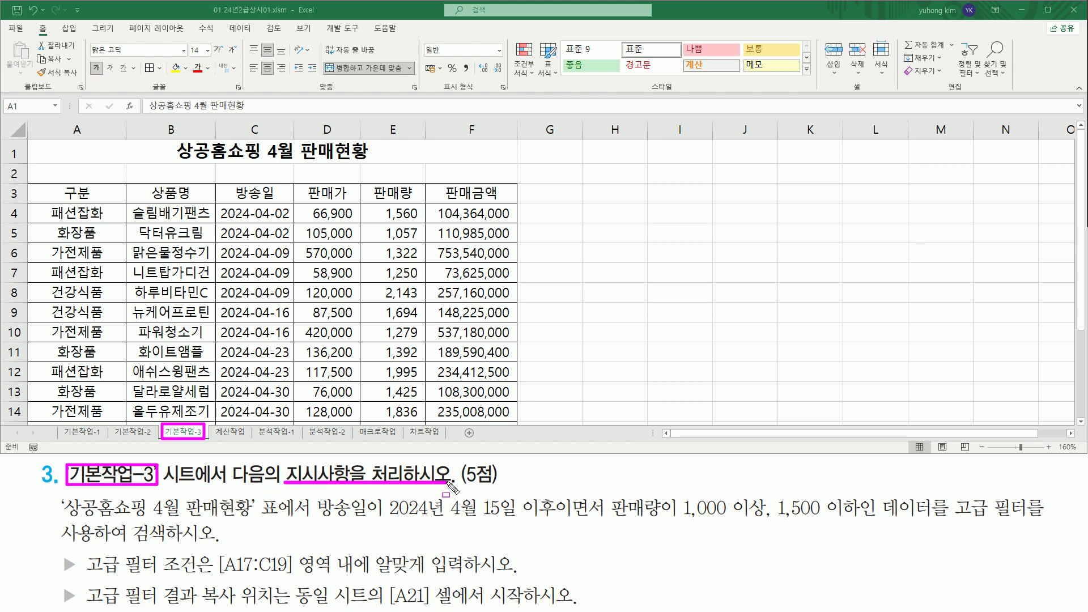
key("e")
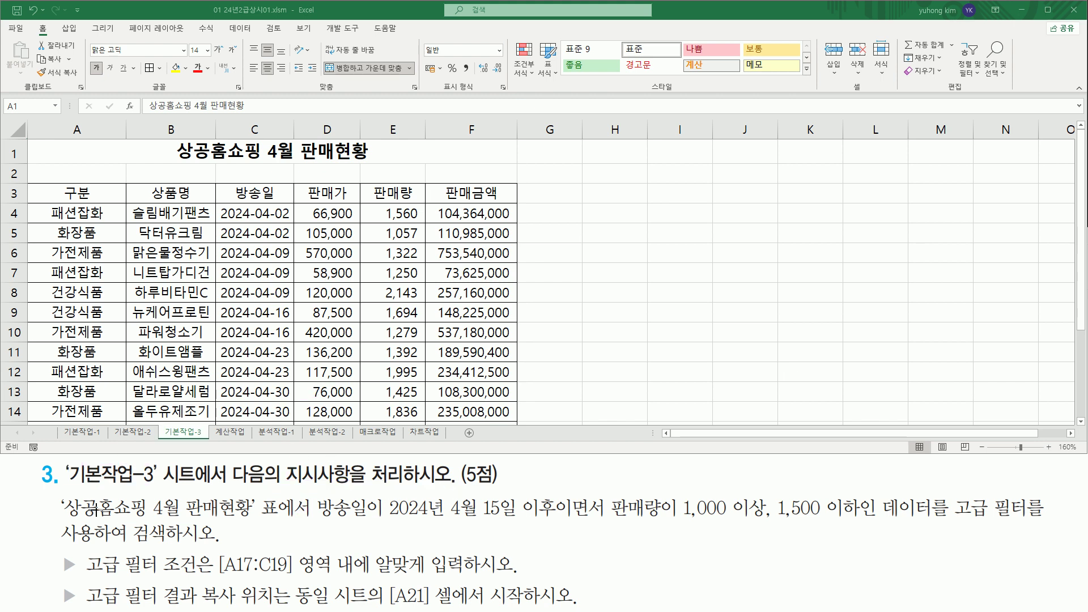
mouse_move(64, 520)
left_mouse_down()
mouse_move(257, 519)
mouse_move(254, 497)
mouse_move(369, 510)
mouse_move(367, 523)
left_mouse_up()
key("e")
mouse_move(227, 183)
left_mouse_down()
mouse_move(226, 199)
mouse_move(282, 201)
left_mouse_up()
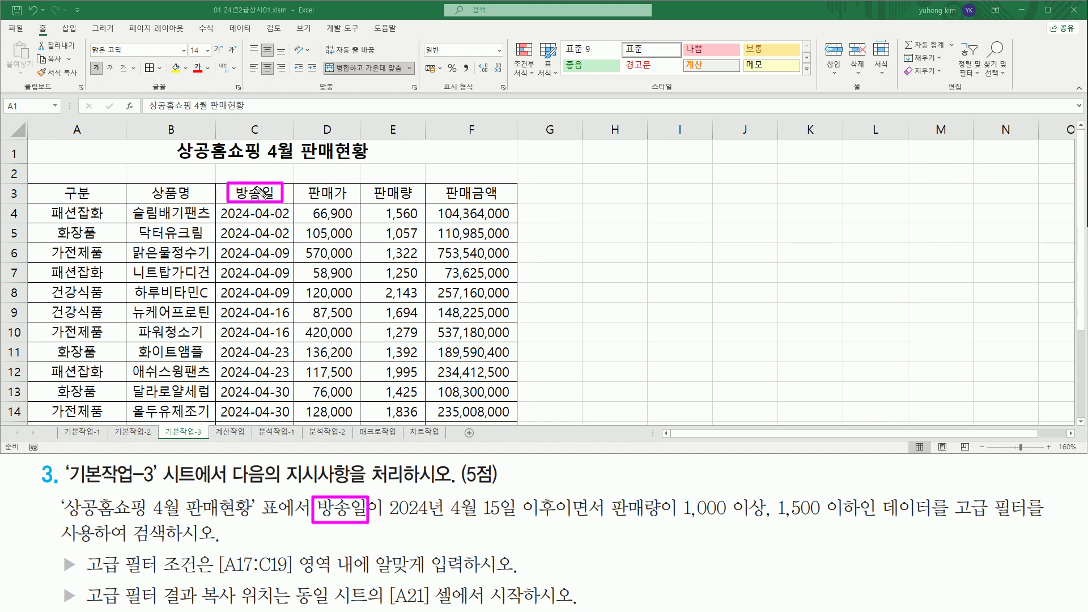
mouse_move(387, 522)
left_mouse_down()
mouse_move(559, 522)
mouse_move(559, 493)
left_mouse_up()
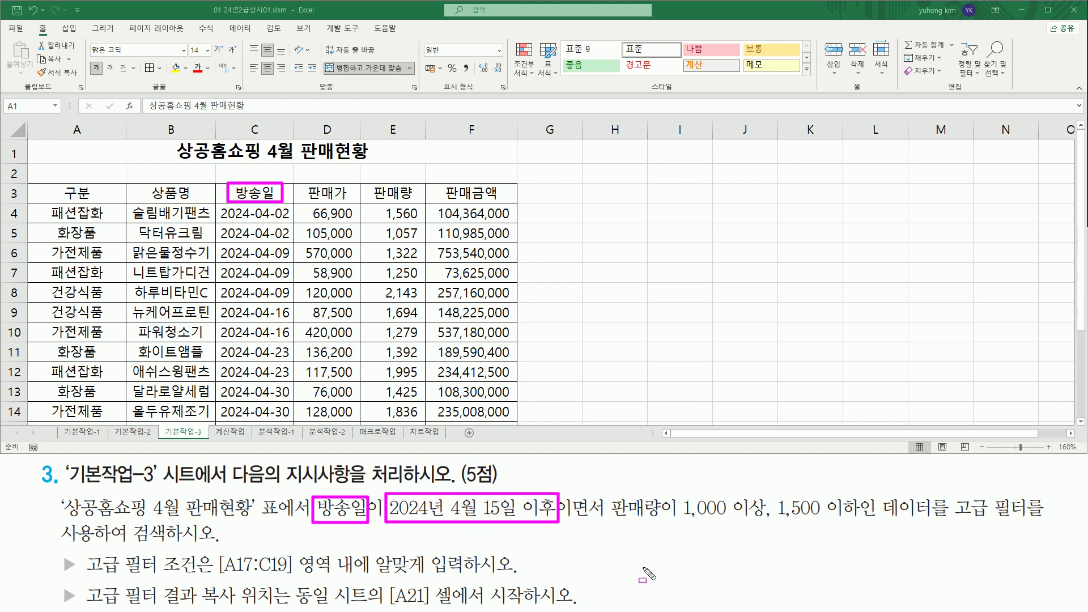
mouse_move(608, 492)
left_mouse_down()
mouse_move(666, 492)
mouse_move(665, 523)
left_mouse_up()
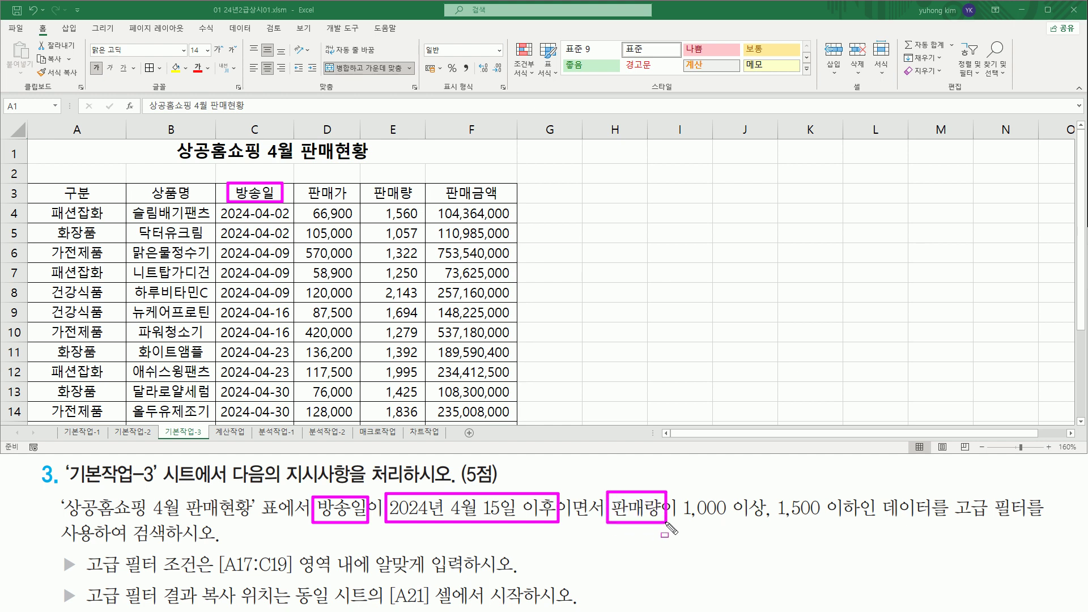
mouse_move(367, 182)
left_mouse_down()
mouse_move(365, 198)
mouse_move(419, 203)
left_mouse_up()
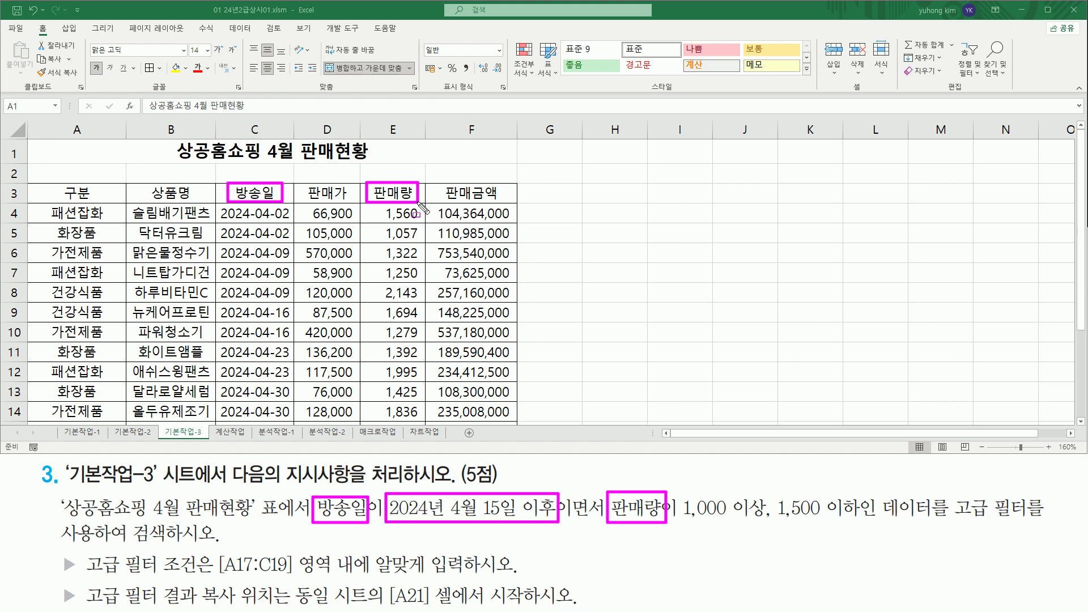
left_click_drag(682, 521, 864, 520)
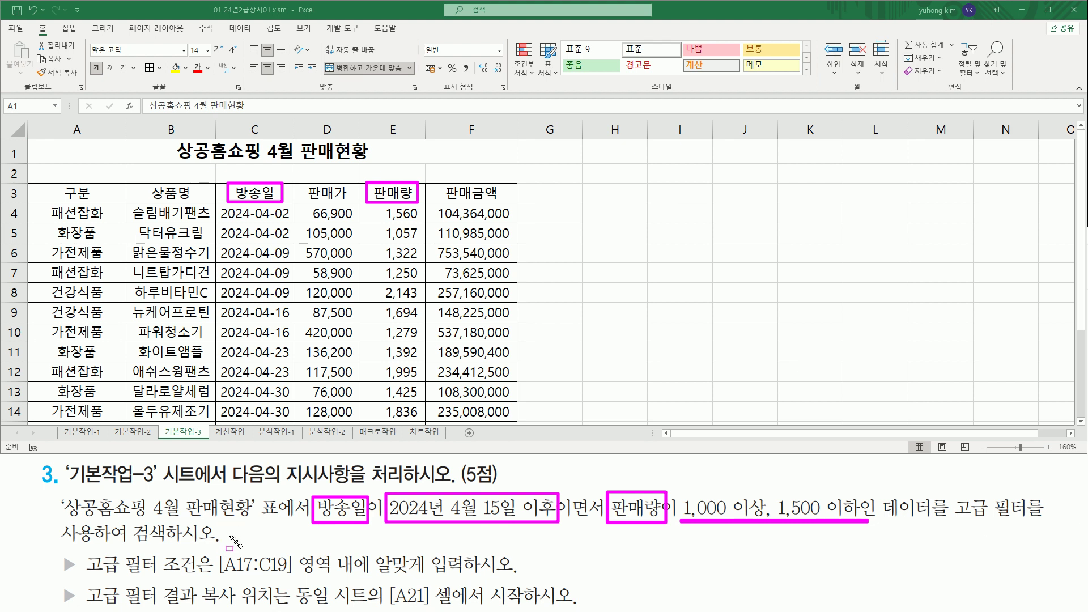
left_click_drag(686, 513, 867, 527)
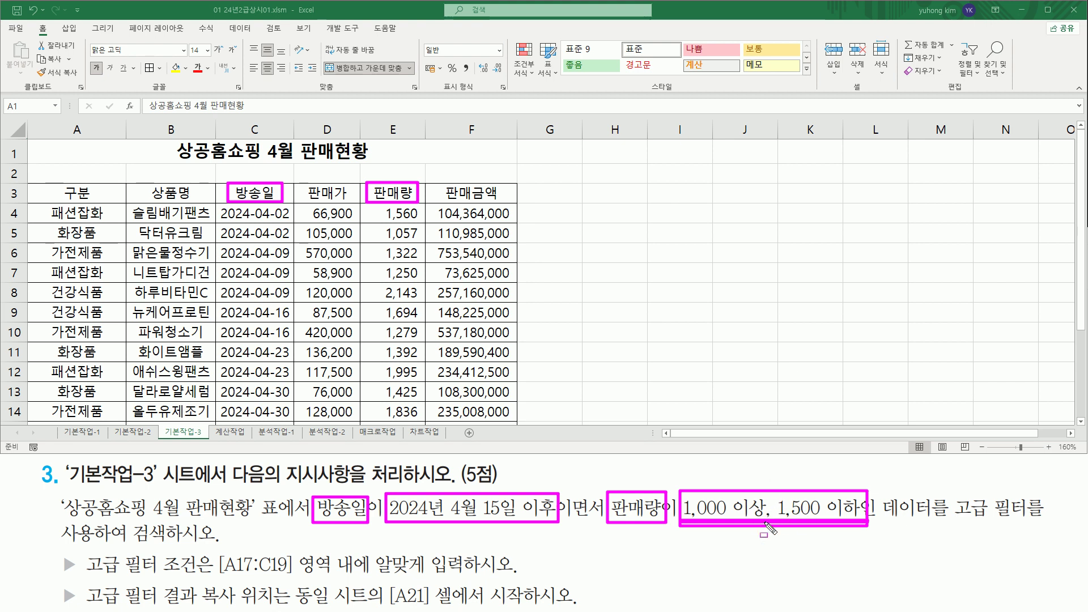
key("Escape")
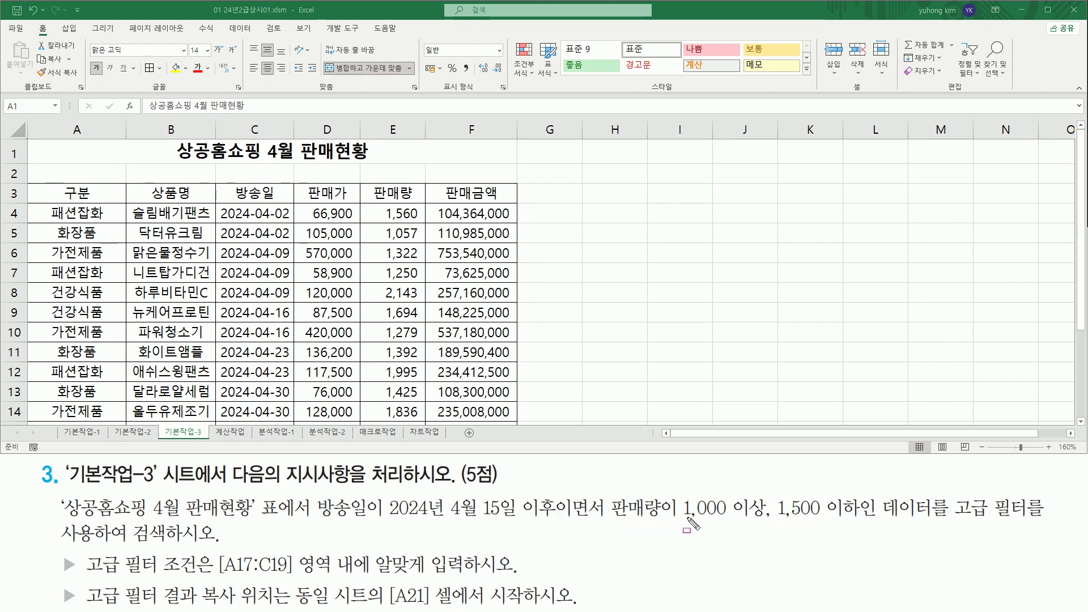
left_click_drag(681, 519, 759, 520)
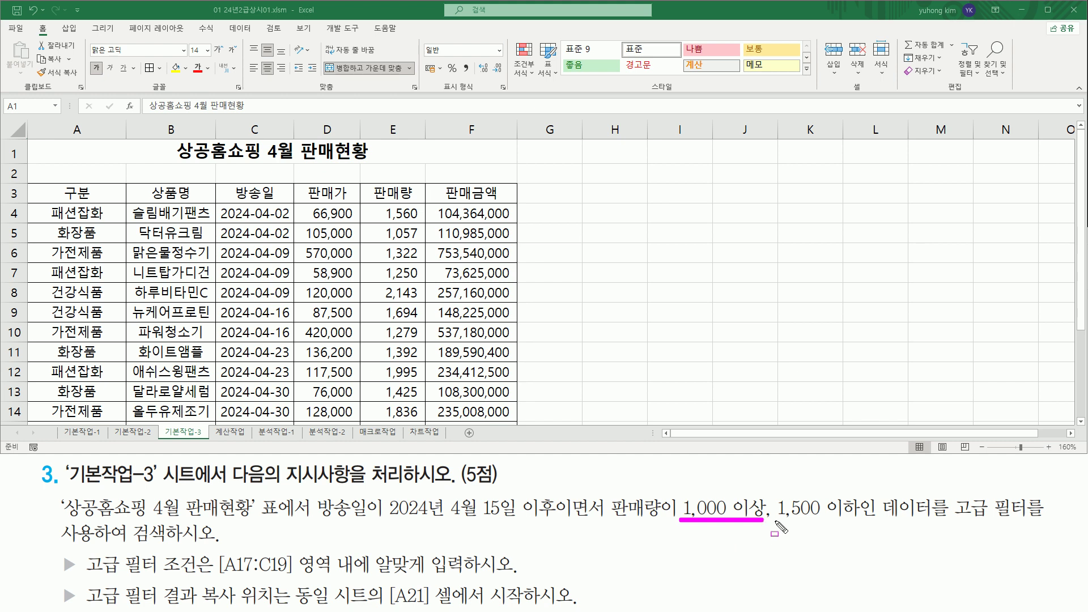
left_click_drag(775, 518, 860, 519)
left_click_drag(670, 492, 864, 529)
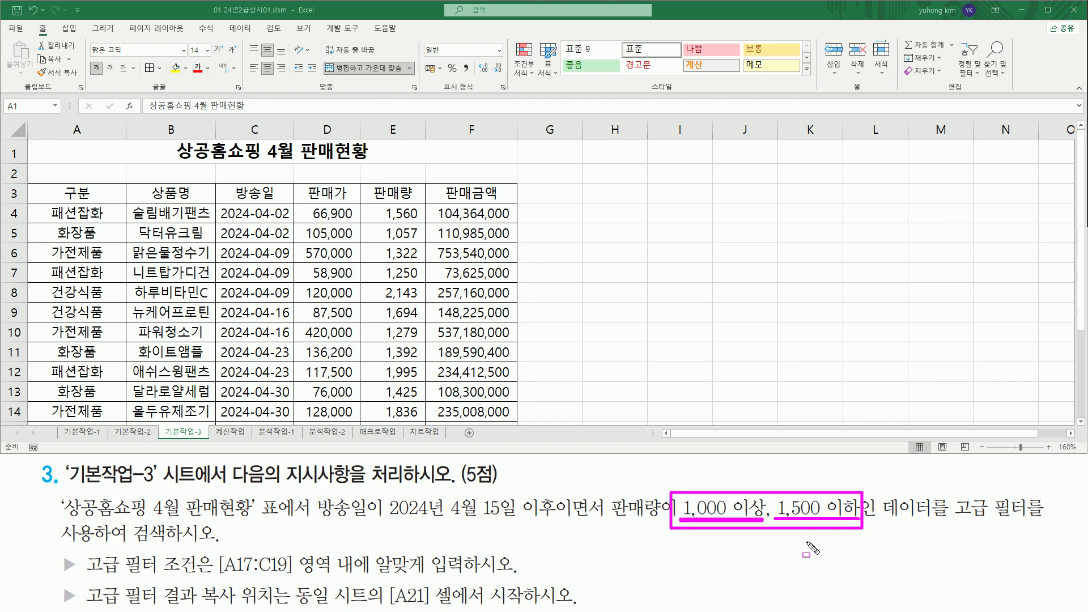
mouse_move(315, 492)
left_mouse_down()
mouse_move(334, 525)
mouse_move(368, 528)
left_mouse_up()
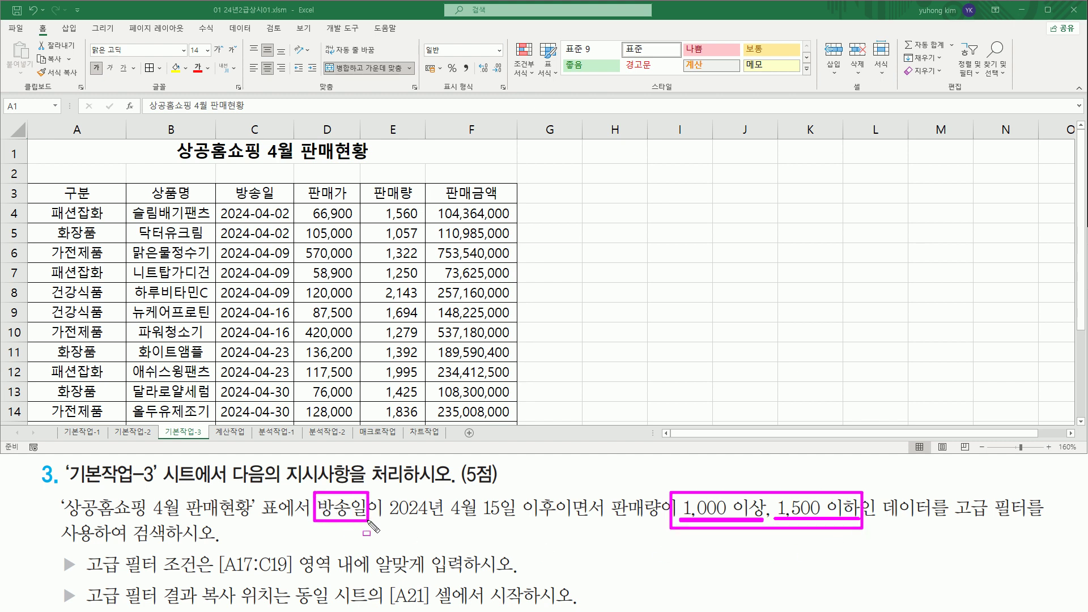
mouse_move(609, 490)
left_mouse_down()
mouse_move(670, 537)
mouse_move(661, 527)
left_mouse_up()
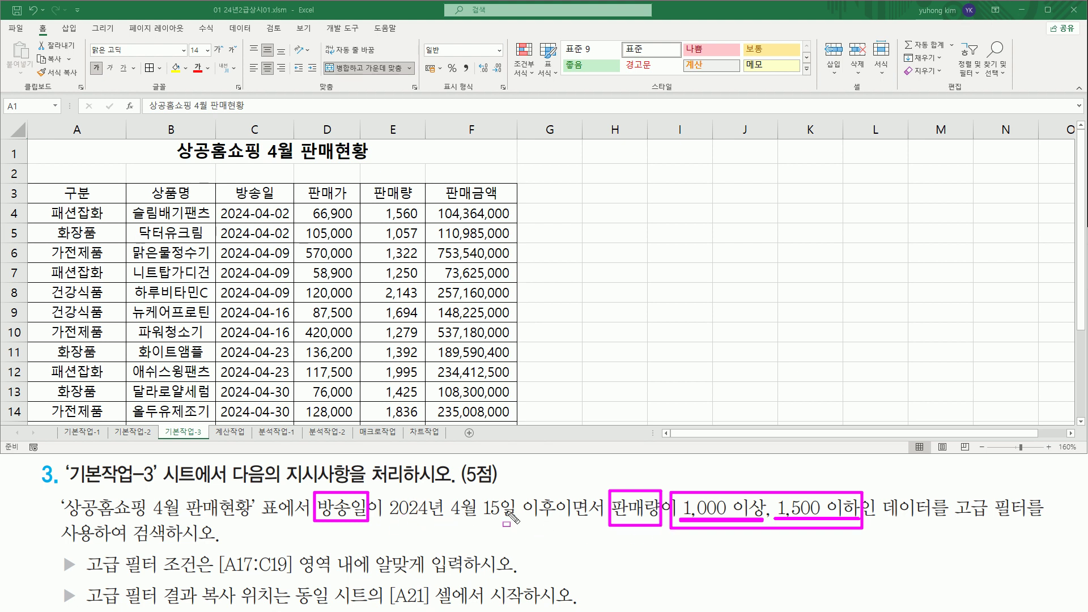
mouse_move(556, 527)
left_mouse_down()
mouse_move(603, 528)
mouse_move(602, 495)
left_mouse_up()
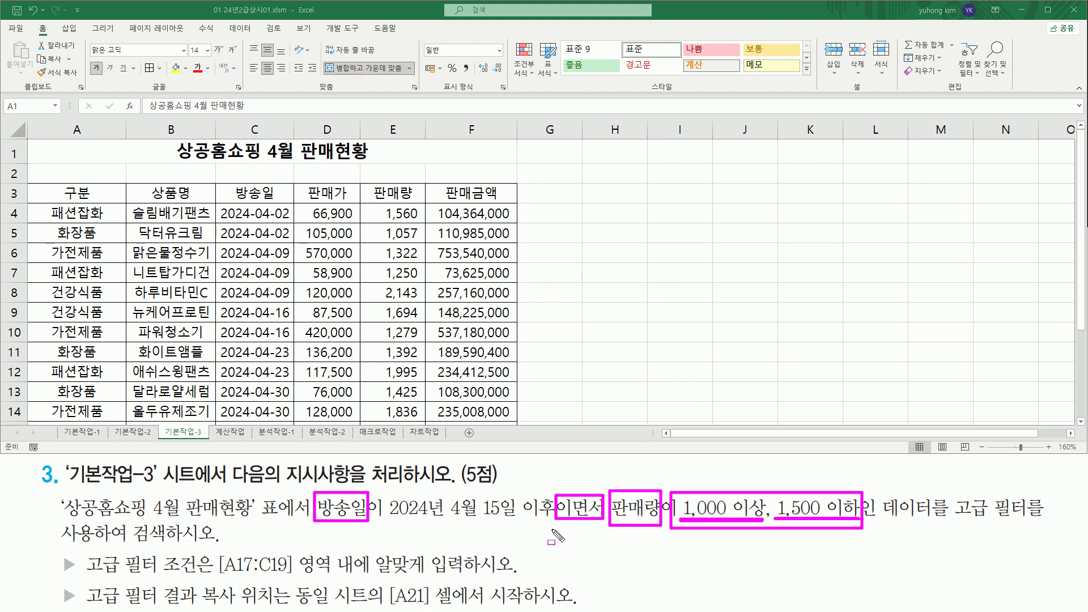
mouse_move(84, 575)
left_mouse_down()
mouse_move(218, 578)
mouse_move(226, 550)
mouse_move(262, 582)
mouse_move(514, 578)
left_mouse_up()
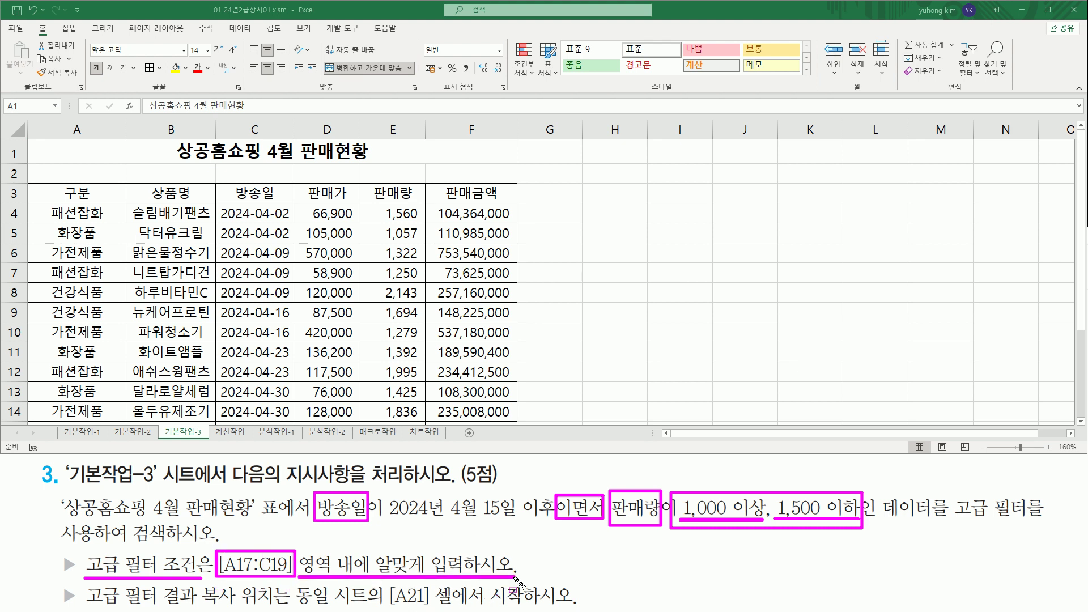
key("Escape")
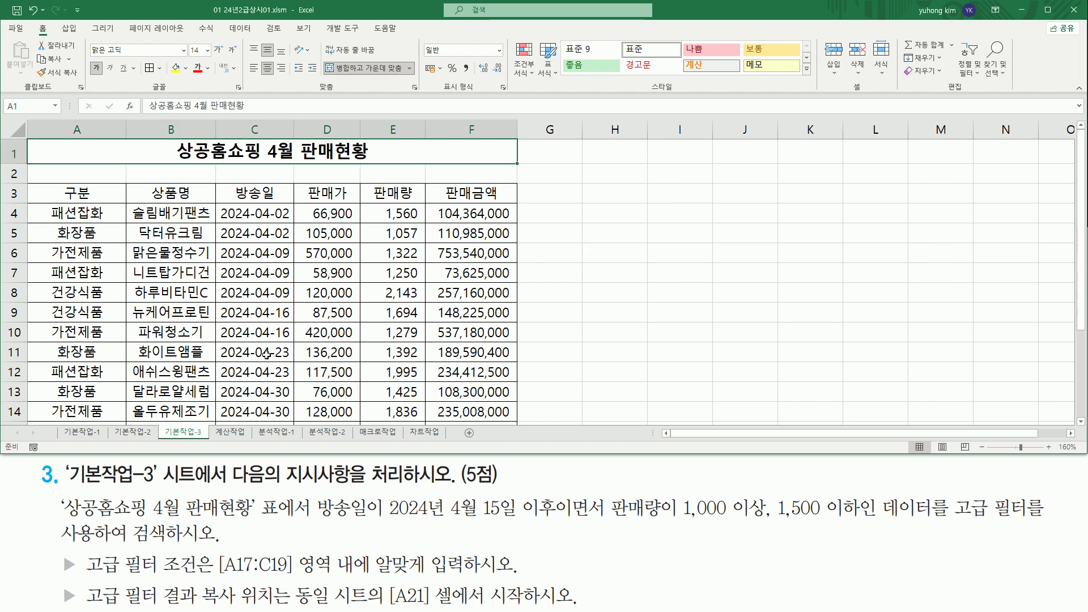
Step: Enter the advanced filter criteria headers 방송일 in A17 and 판매량 in B17, below the sales table
scroll(266, 354, "down", 2)
left_click(66, 351)
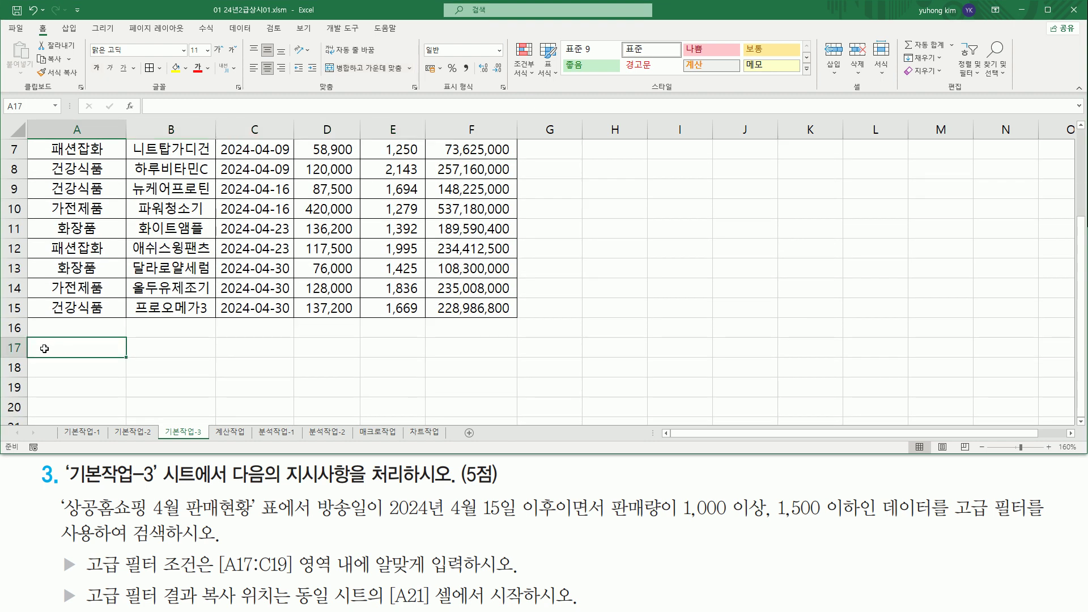
left_click_drag(48, 349, 237, 383)
left_click_drag(30, 338, 300, 401)
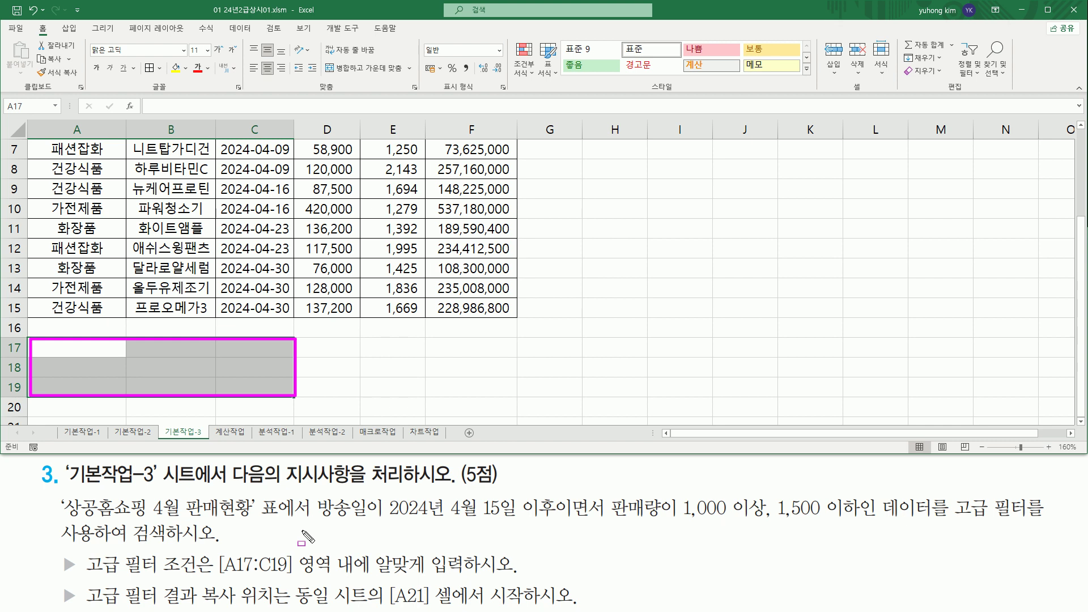
key("Escape")
key("shift+Left")
key("shift+Up")
key("shift+Left")
key("shift+Up")
type("방송일")
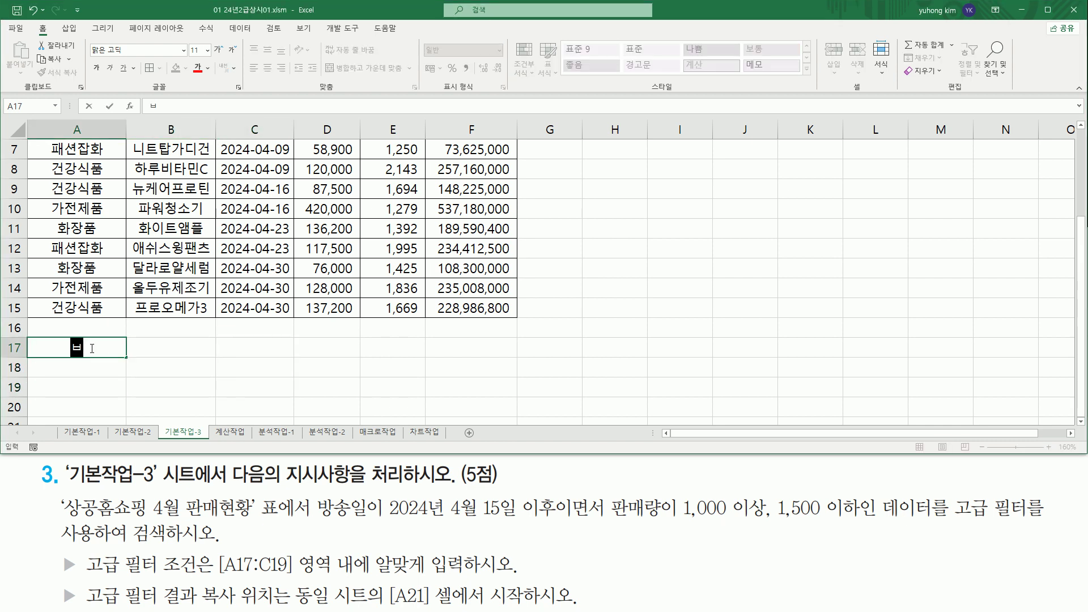
key("Tab")
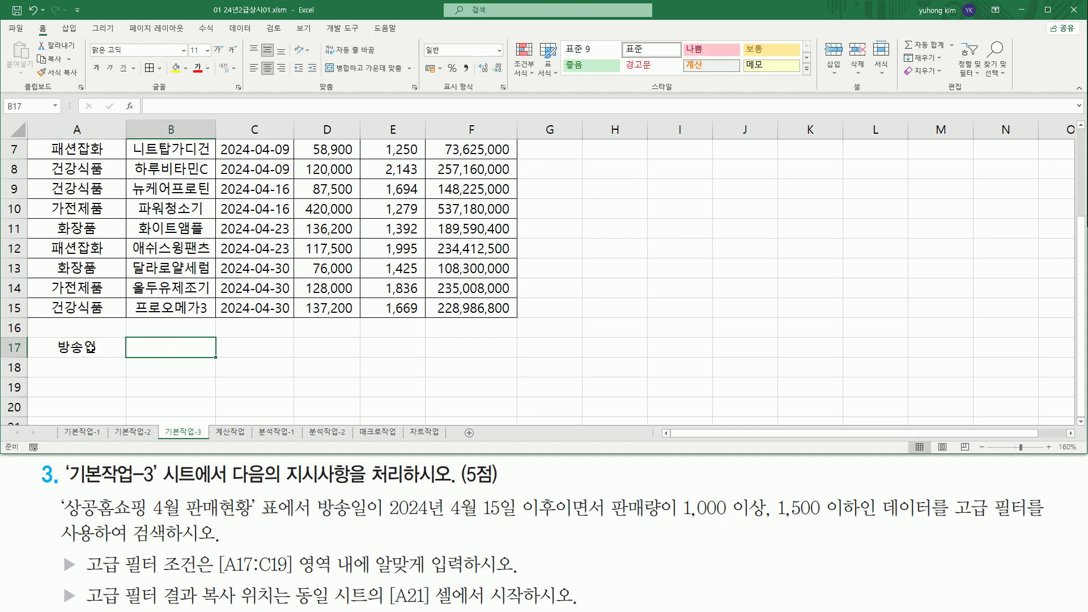
type("판매량")
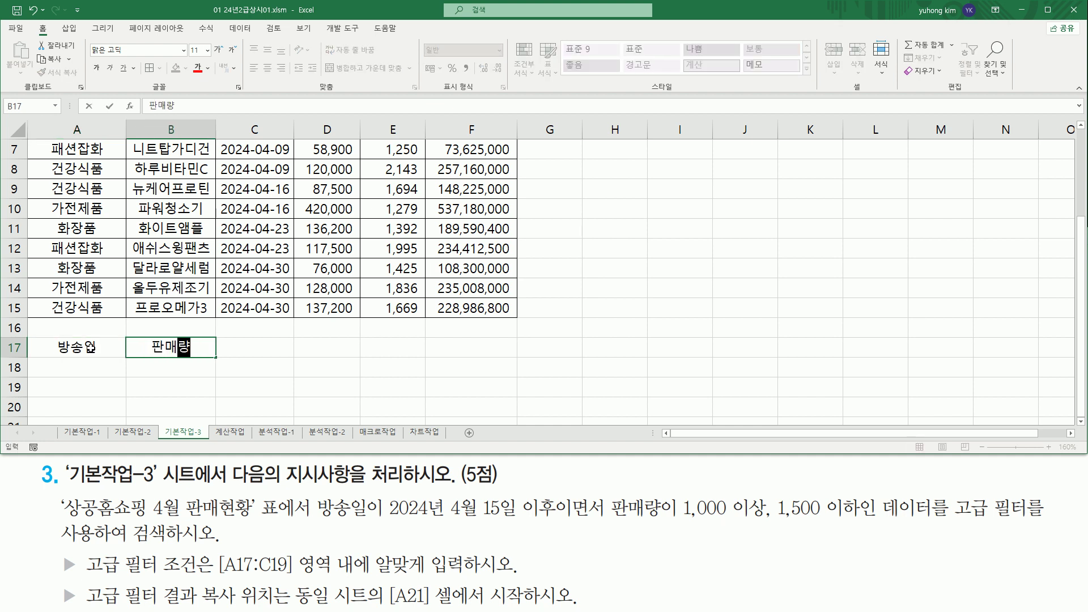
key("Return")
Step: Enter the broadcast date criterion >=2024-04-15 in A18, under the 방송일 header
key("Left")
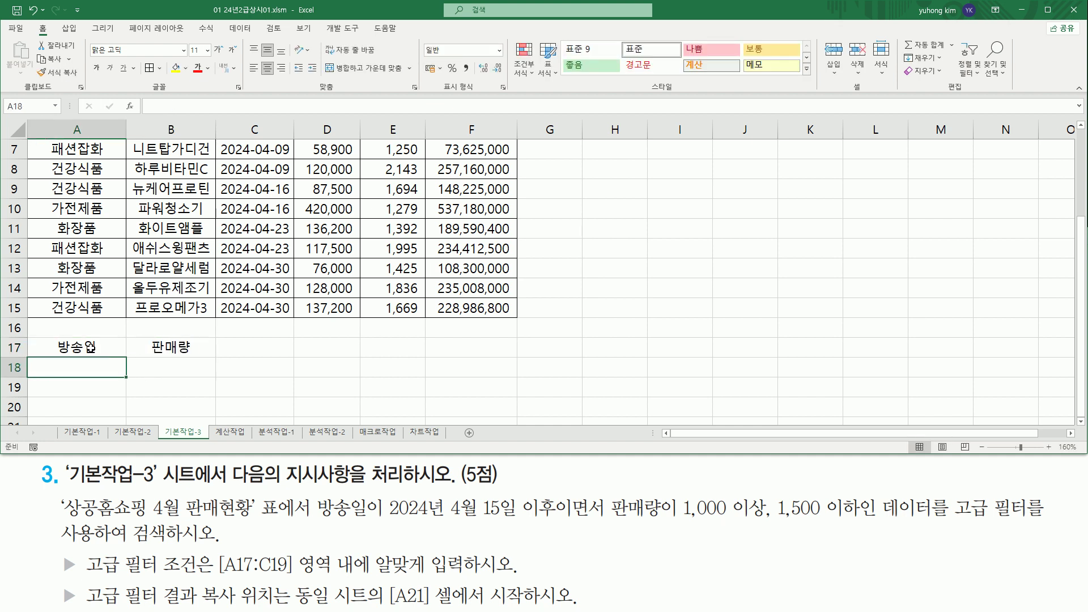
mouse_move(388, 517)
left_mouse_down()
mouse_move(522, 520)
mouse_move(554, 538)
left_mouse_up()
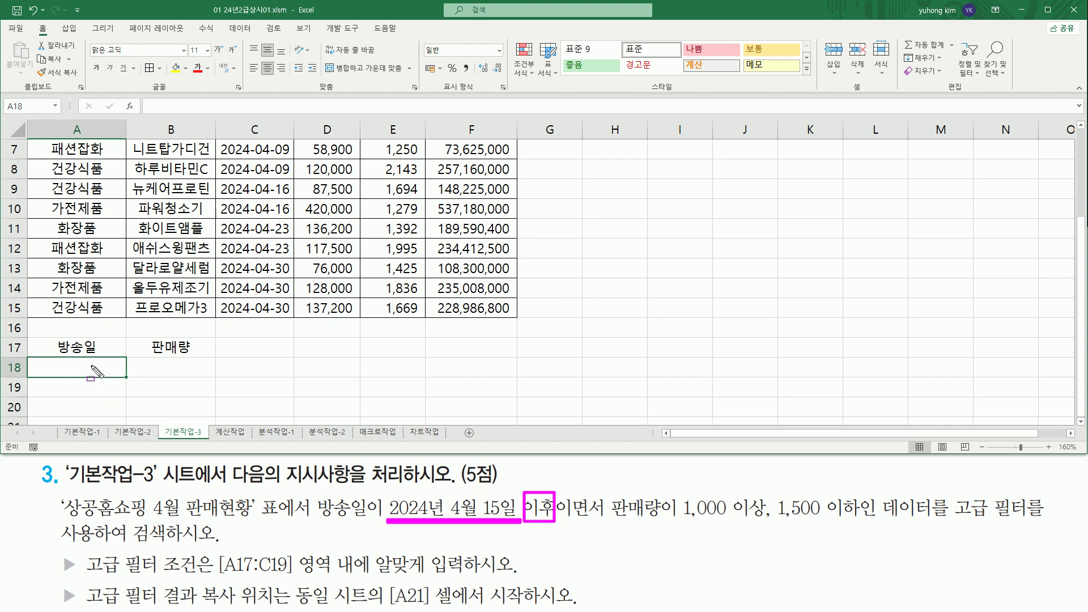
key("Escape")
type(">")
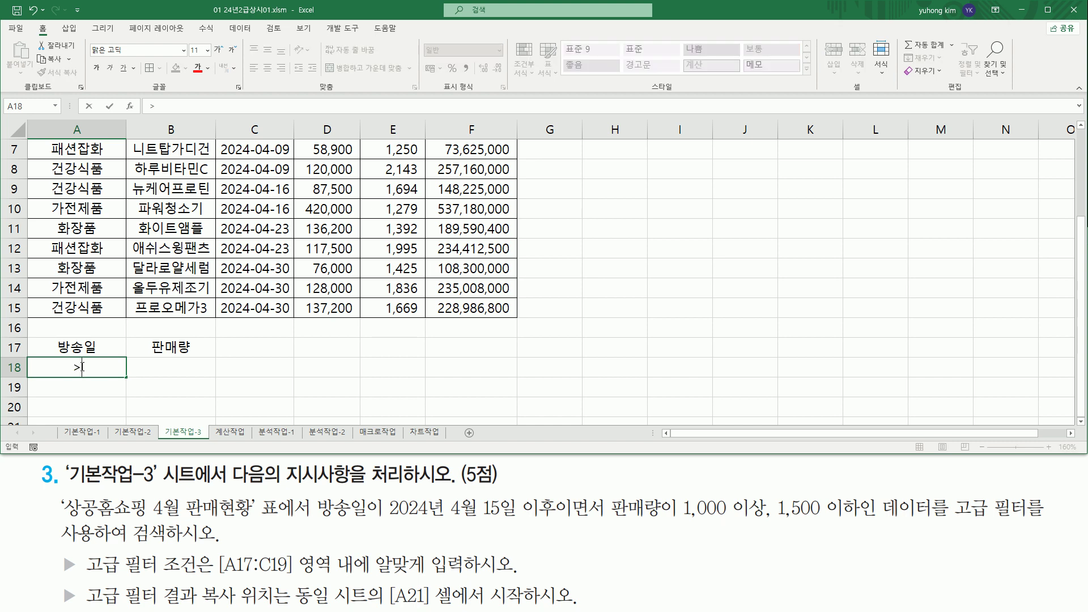
type("=2024-04-15")
key("Return")
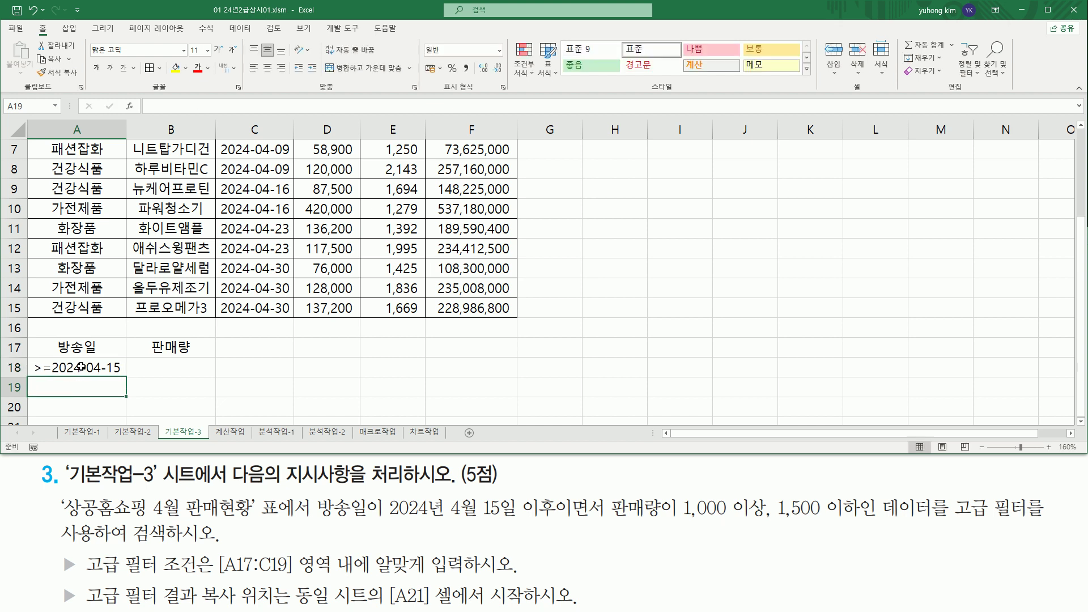
Step: Add a second 판매량 criteria header in C17 so the quantity can have two conditions in row 18
key("Right")
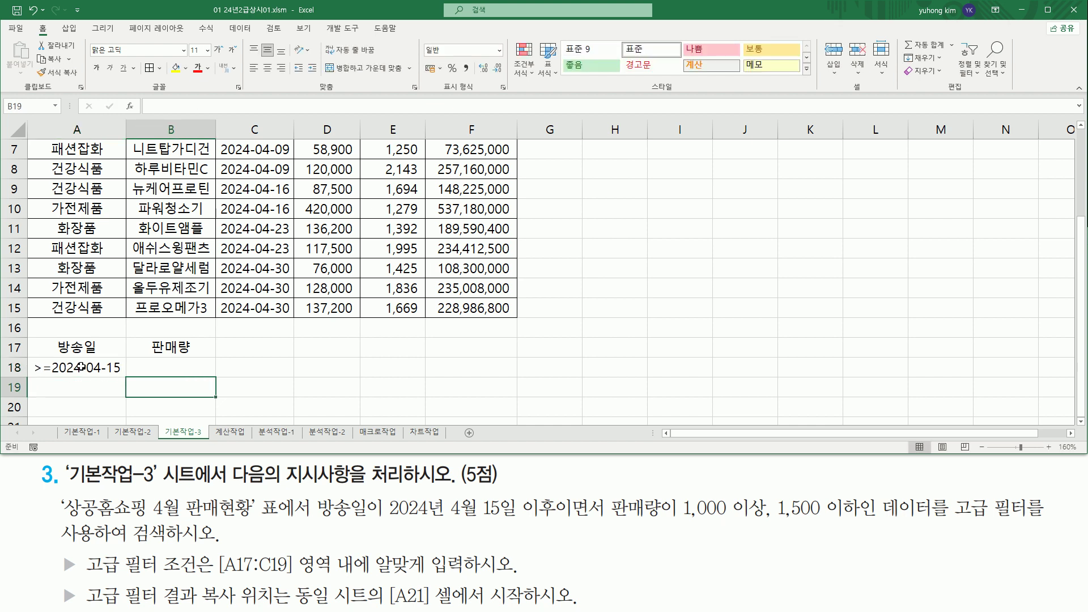
left_click_drag(681, 517, 856, 518)
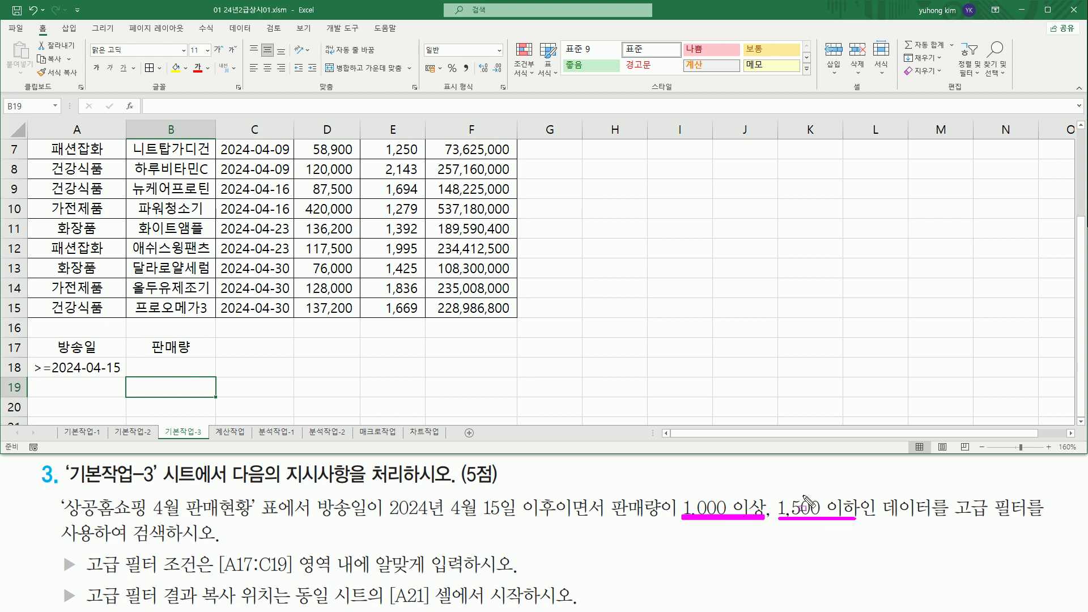
mouse_move(678, 490)
left_mouse_down()
mouse_move(748, 528)
mouse_move(859, 528)
left_mouse_up()
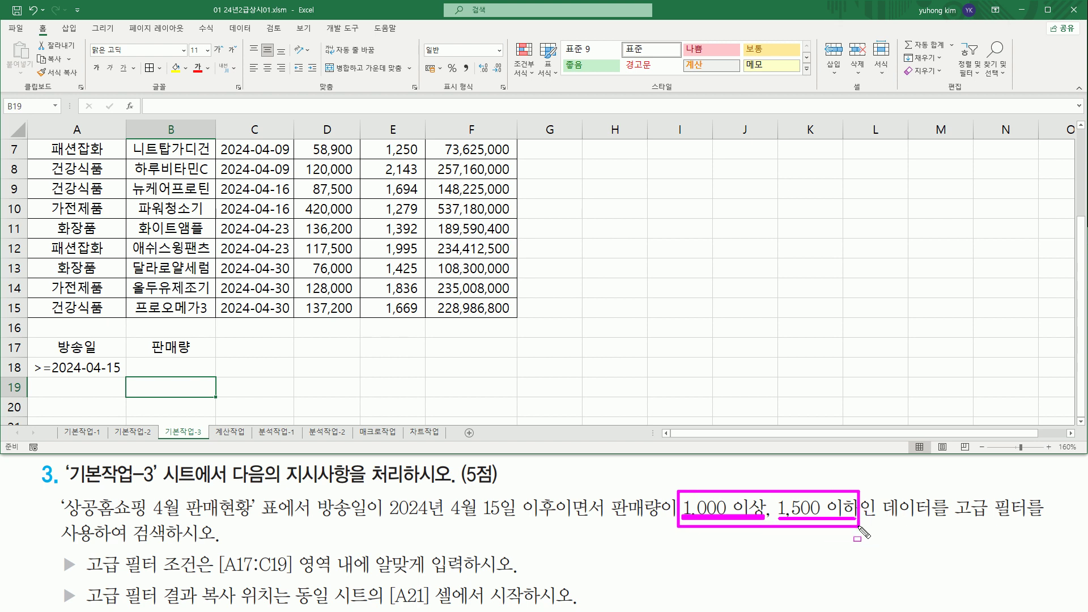
key("Escape")
left_click(189, 348)
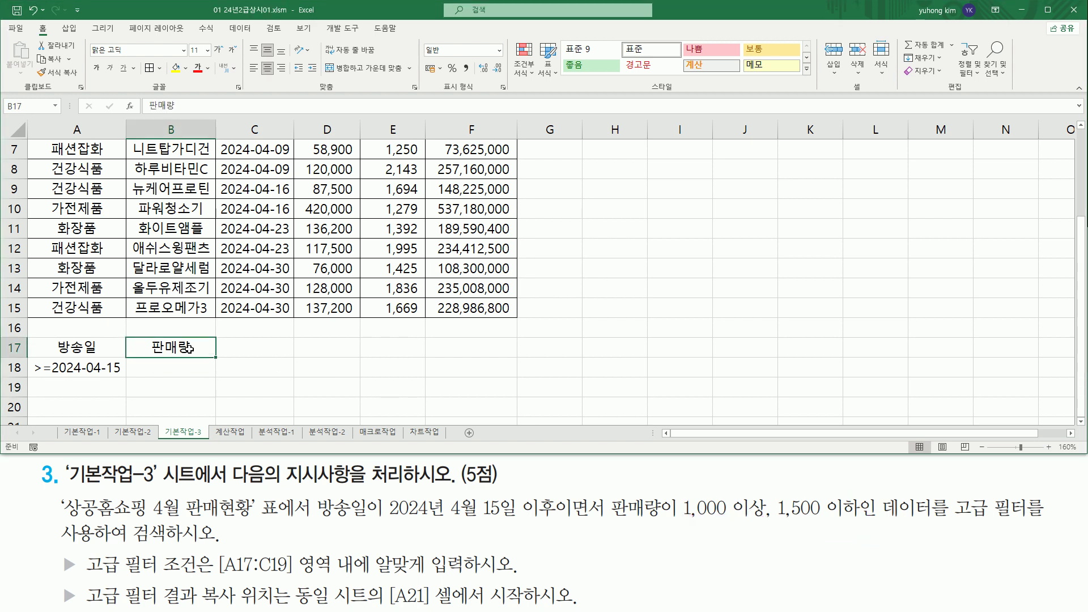
left_click(244, 348)
type("판매량")
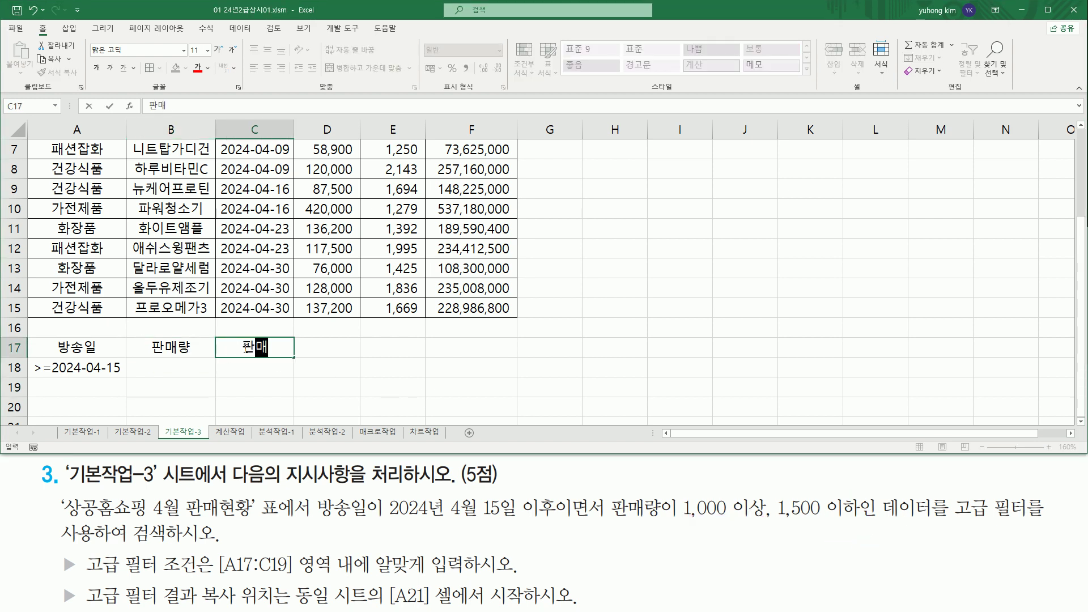
key("Return")
key("Left")
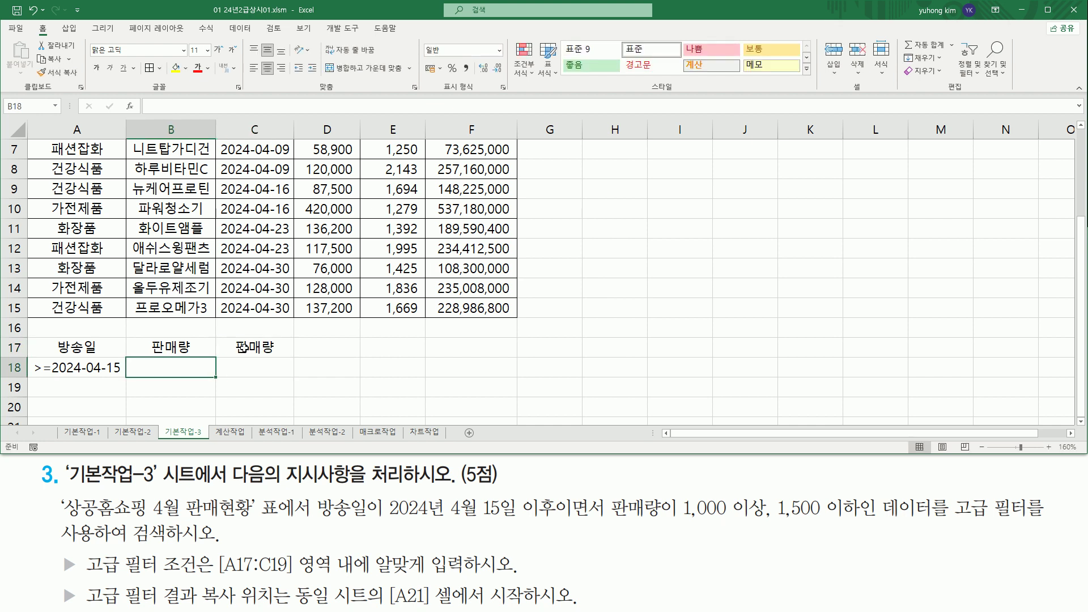
Step: Enter the sales quantity criteria >=1000 in B18 and <=1500 in C18, on the same row as the date criterion
type(">=1000")
key("Return")
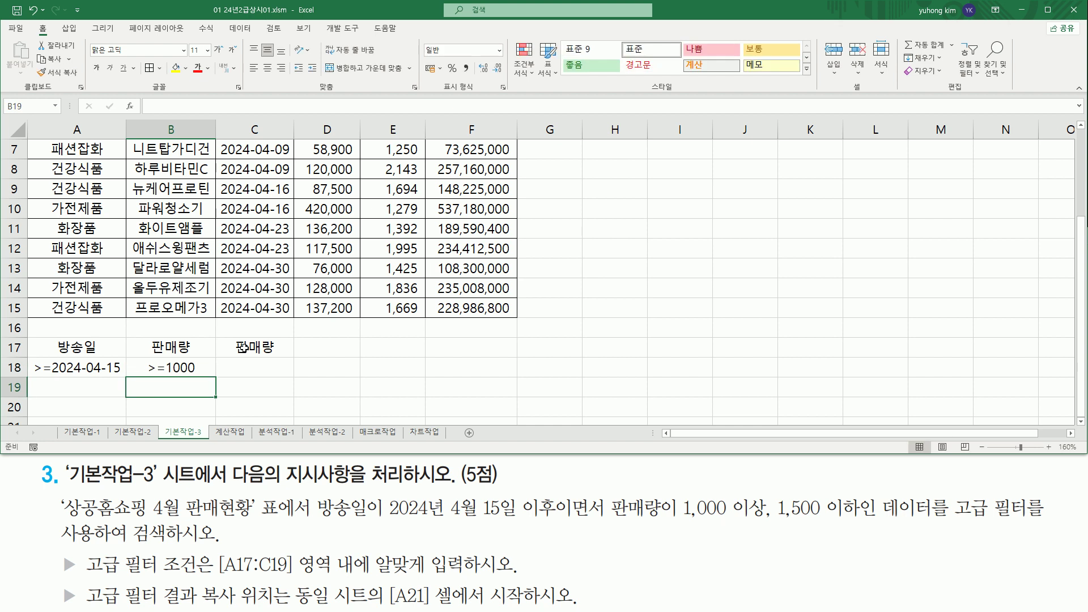
key("Right")
key("Up")
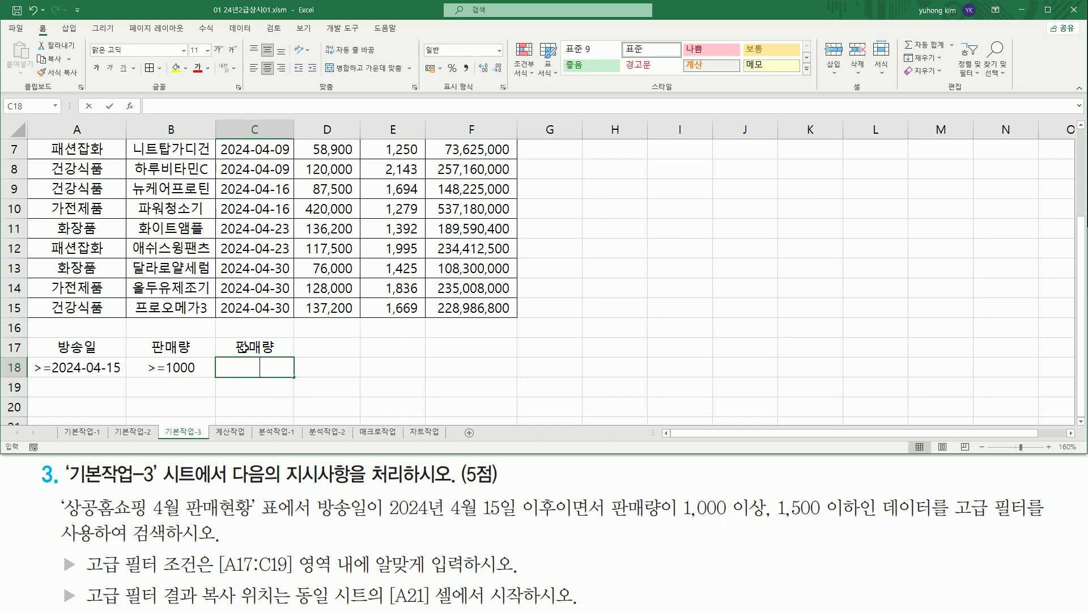
type("<=1500")
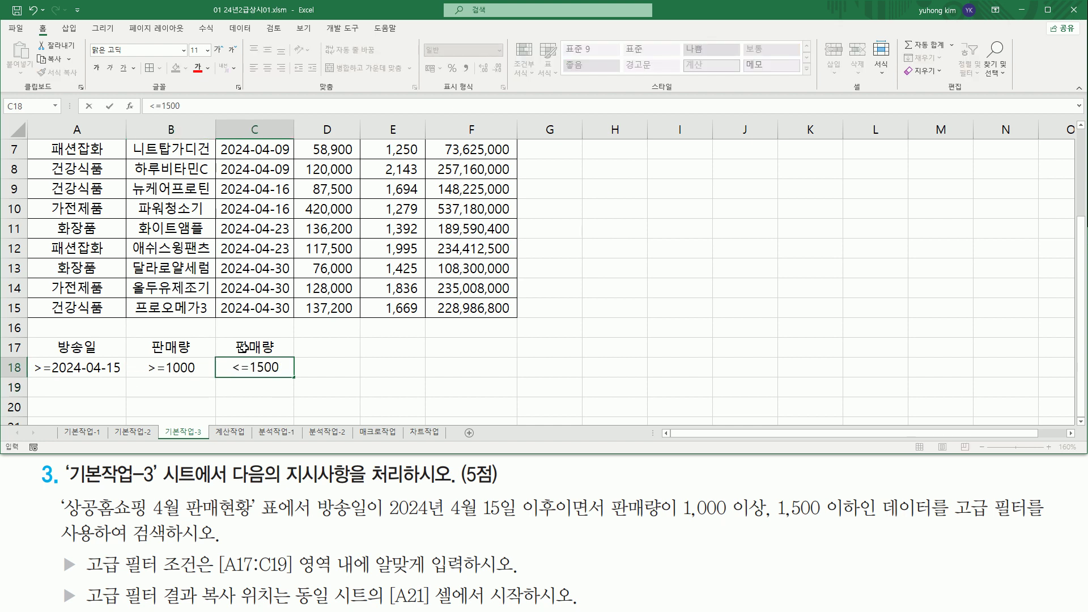
key("Return")
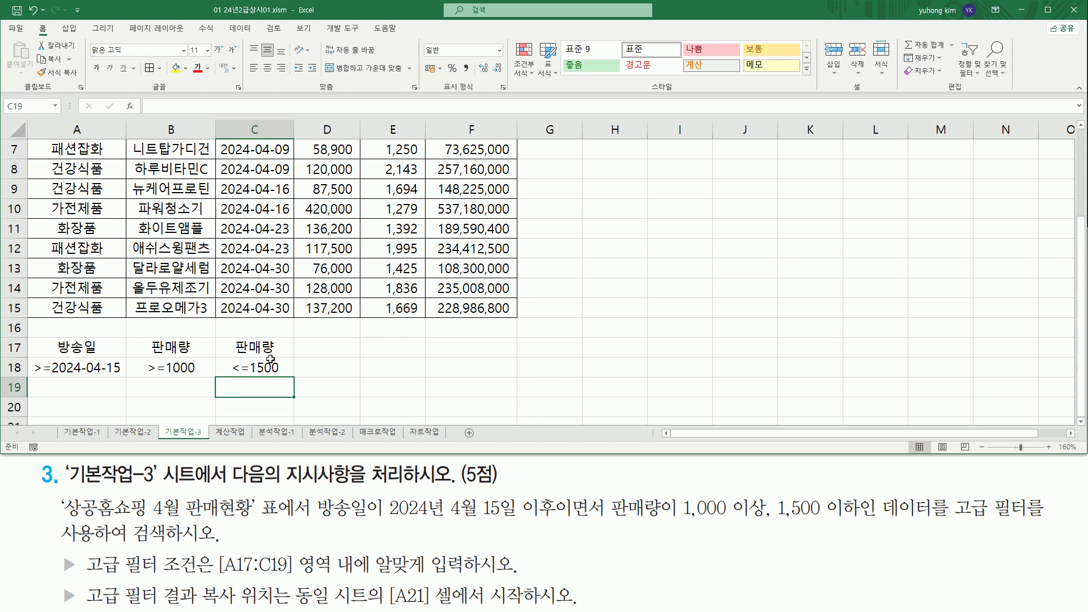
Step: Compare the criteria in A18:C18 with the task's AND conditions and check the required results location, cell A21
mouse_move(140, 358)
left_mouse_down()
mouse_move(202, 377)
mouse_move(287, 377)
left_mouse_up()
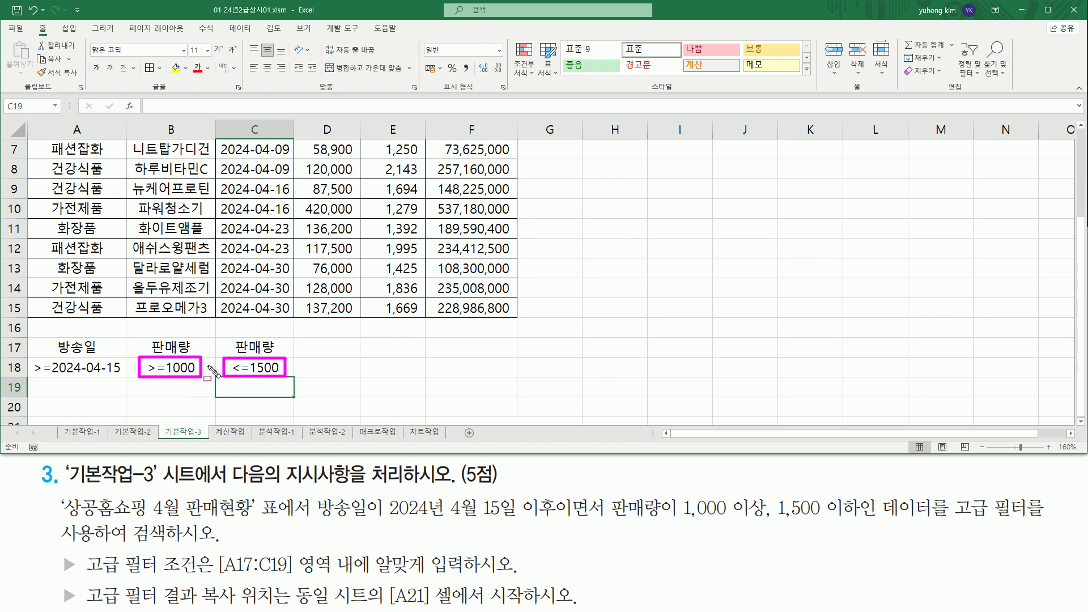
key("Escape")
mouse_move(130, 357)
left_mouse_down()
mouse_move(227, 378)
mouse_move(289, 377)
left_mouse_up()
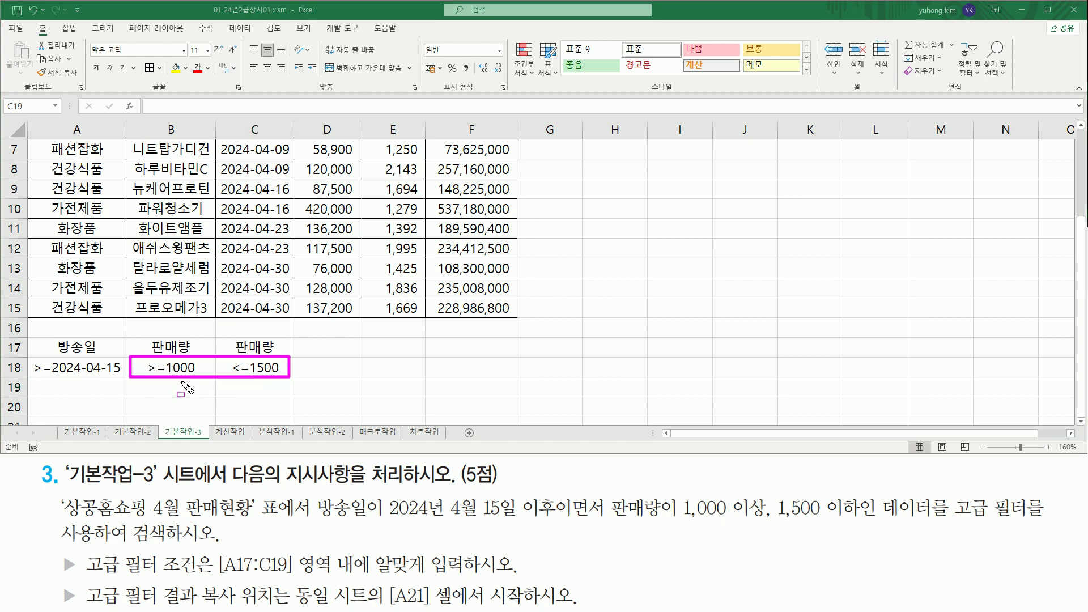
mouse_move(30, 356)
left_mouse_down()
mouse_move(40, 377)
mouse_move(125, 376)
left_mouse_up()
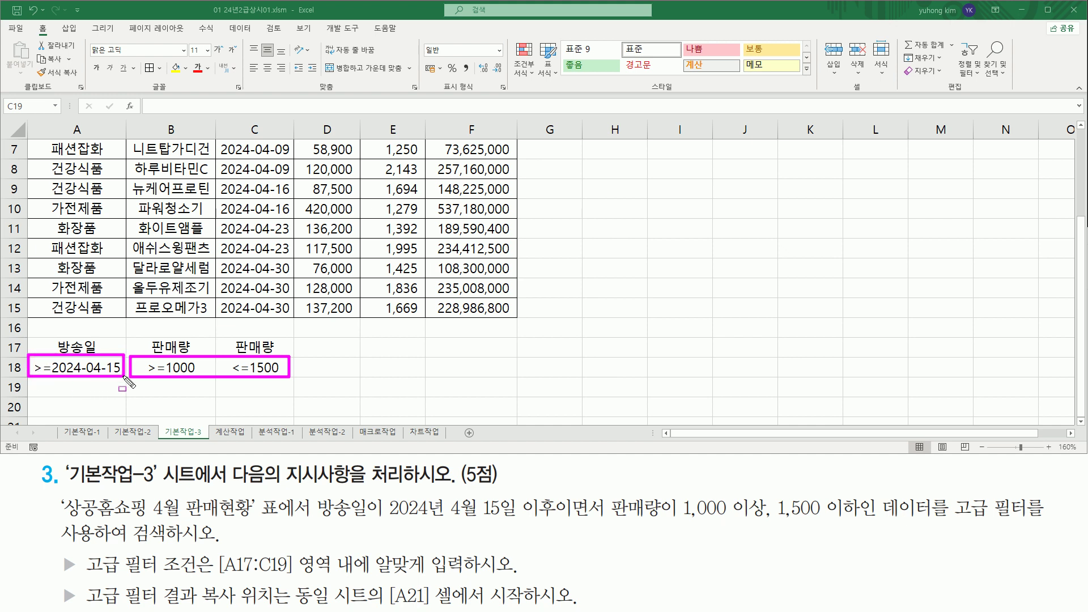
mouse_move(555, 520)
left_mouse_down()
mouse_move(594, 519)
mouse_move(608, 495)
left_mouse_up()
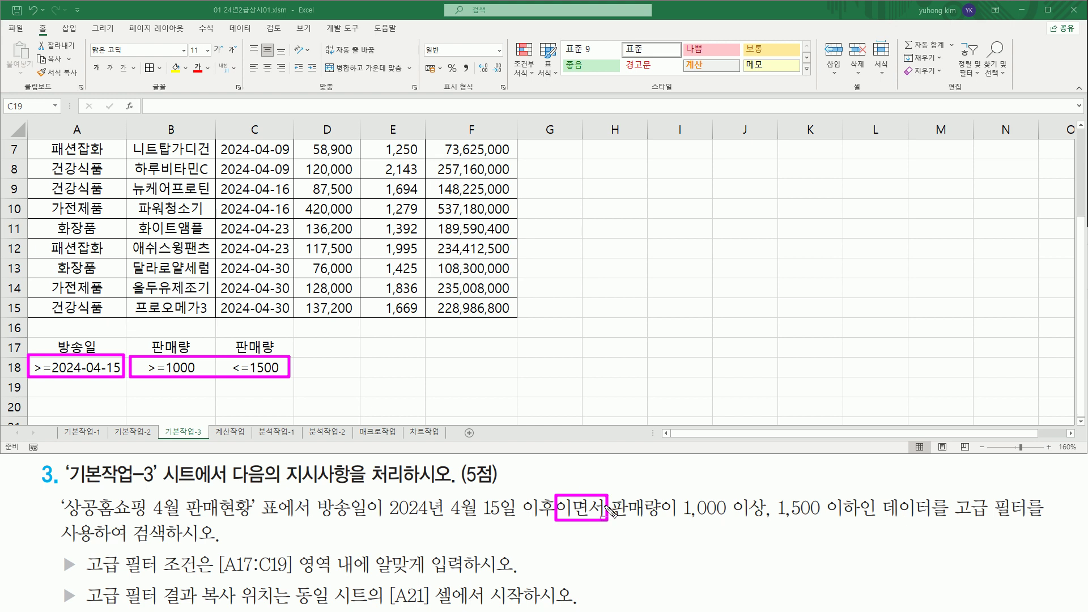
key("Escape")
left_click_drag(27, 358, 293, 378)
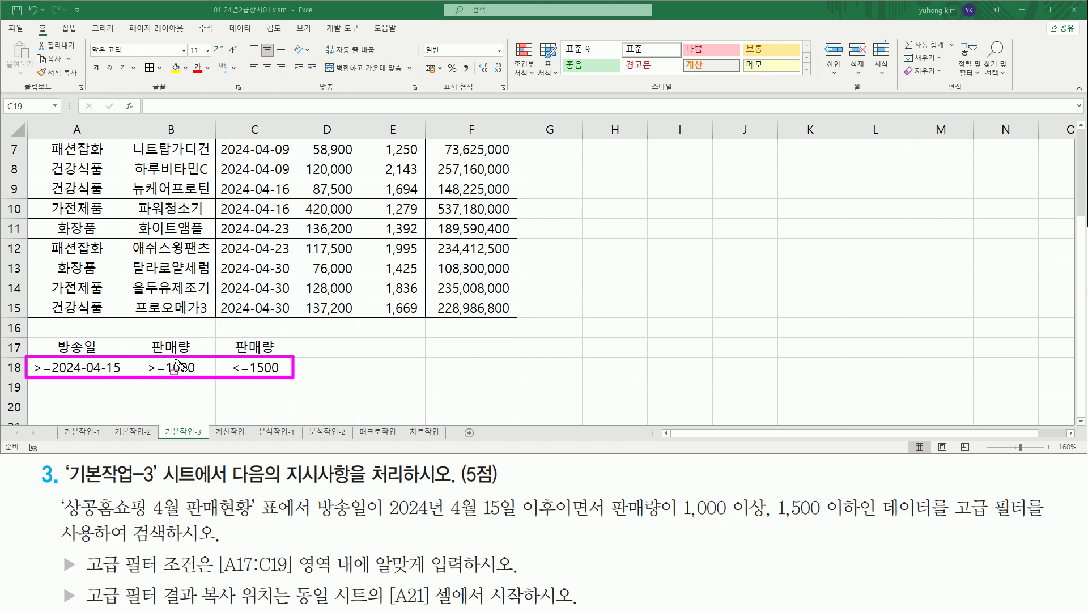
key("Escape")
left_click_drag(160, 606, 272, 607)
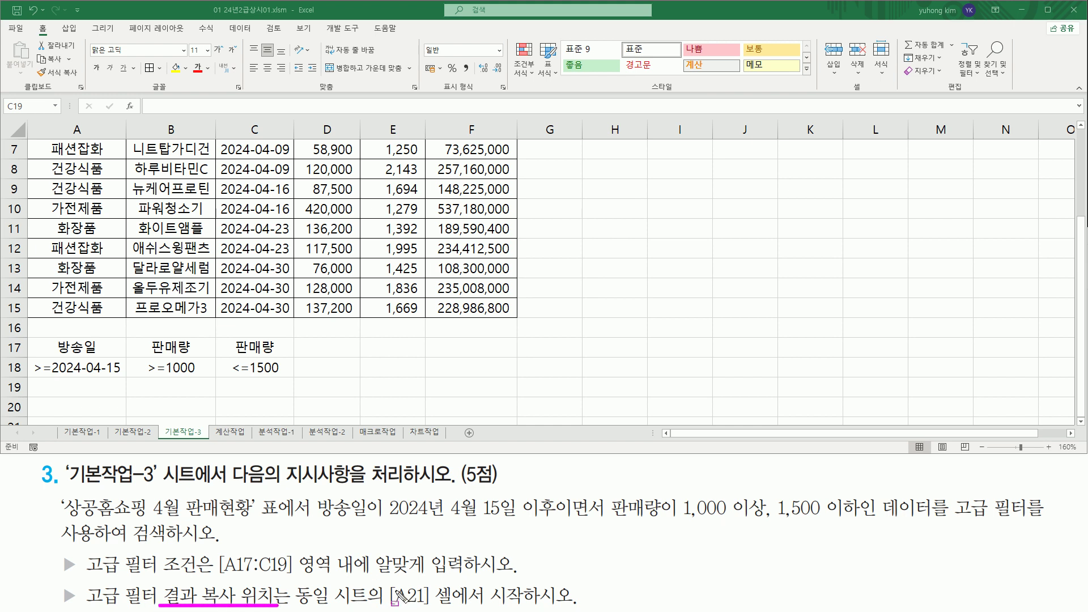
mouse_move(386, 581)
left_mouse_down()
mouse_move(431, 608)
mouse_move(520, 606)
left_mouse_up()
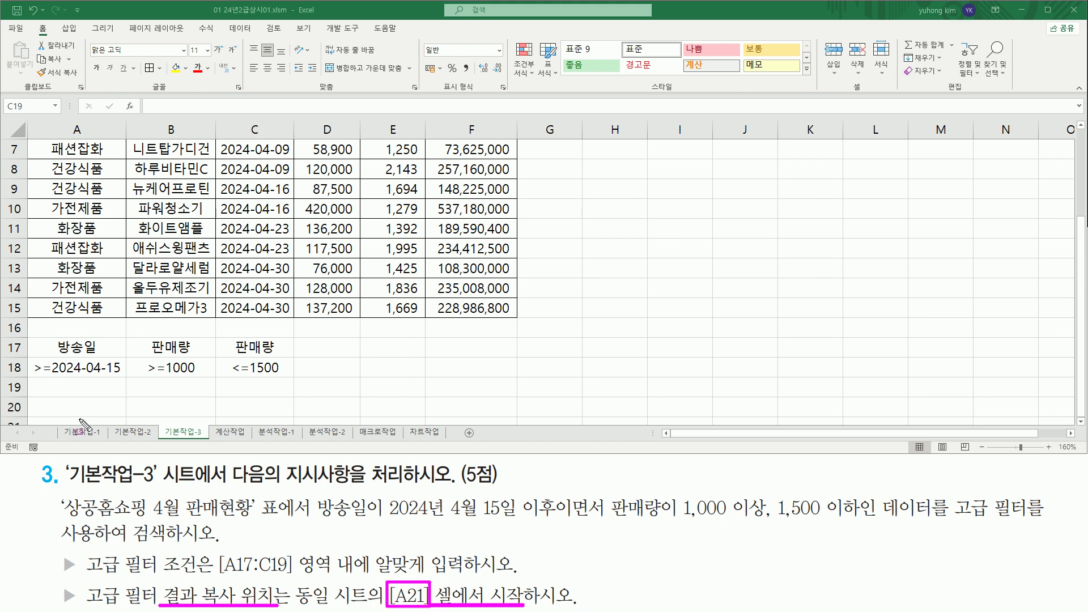
left_click_drag(28, 418, 124, 423)
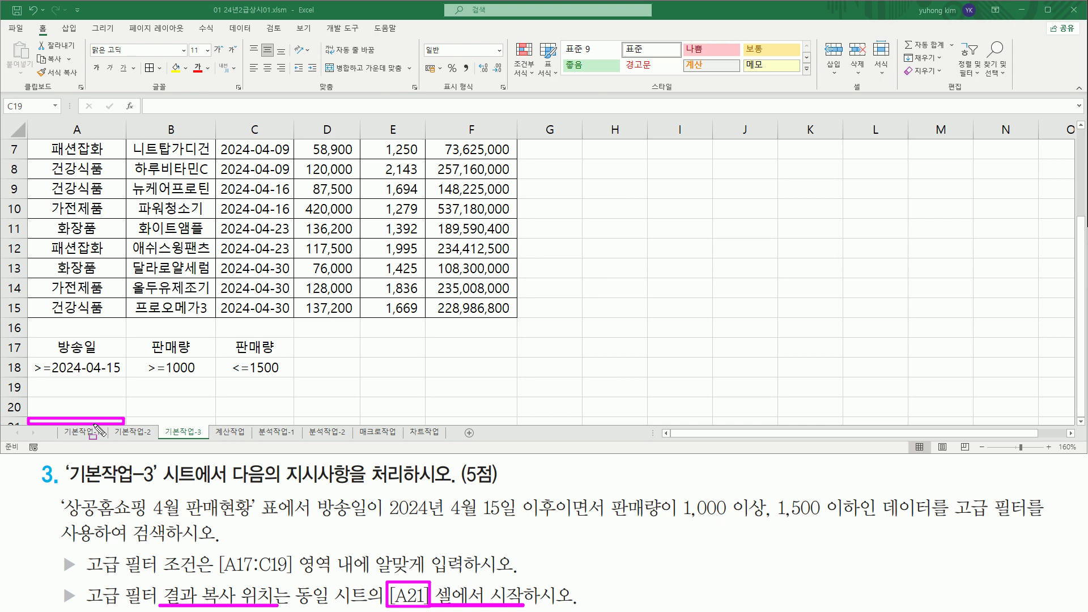
key("Escape")
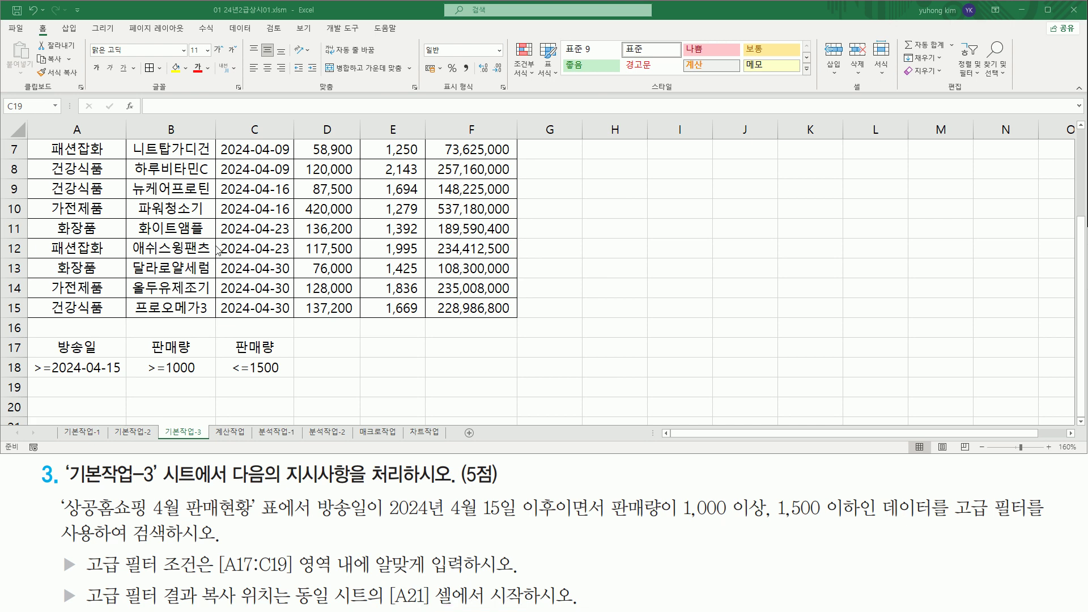
Step: Start an Advanced Filter on the sales table from a cell inside its data
scroll(325, 244, "up", 2)
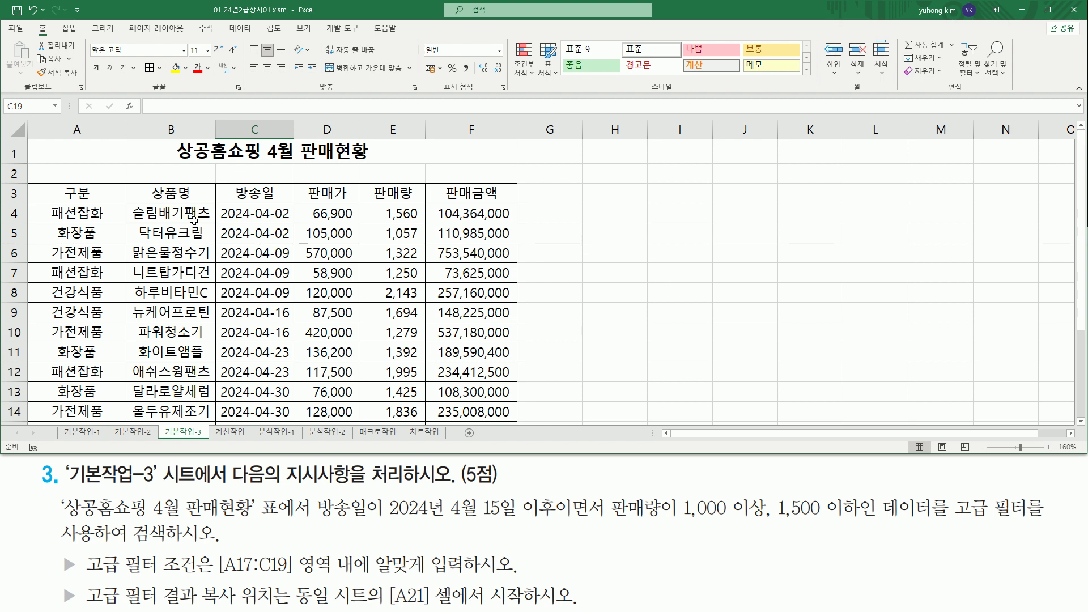
mouse_move(39, 181)
left_mouse_down()
mouse_move(55, 200)
mouse_move(503, 410)
mouse_move(512, 437)
left_mouse_up()
key("Escape")
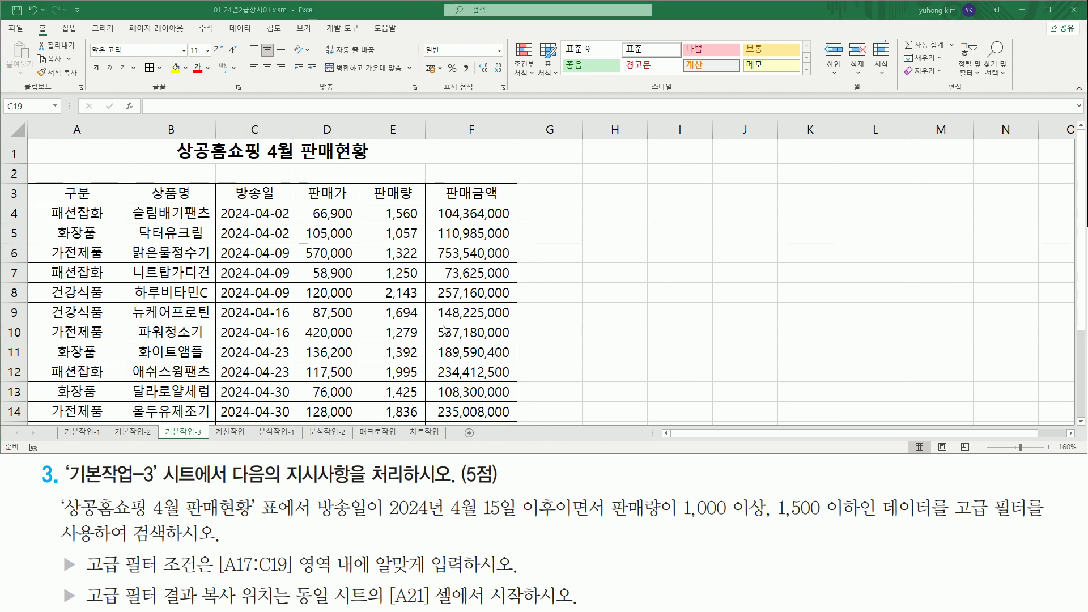
left_click(390, 277)
left_click(378, 331)
left_click(309, 300)
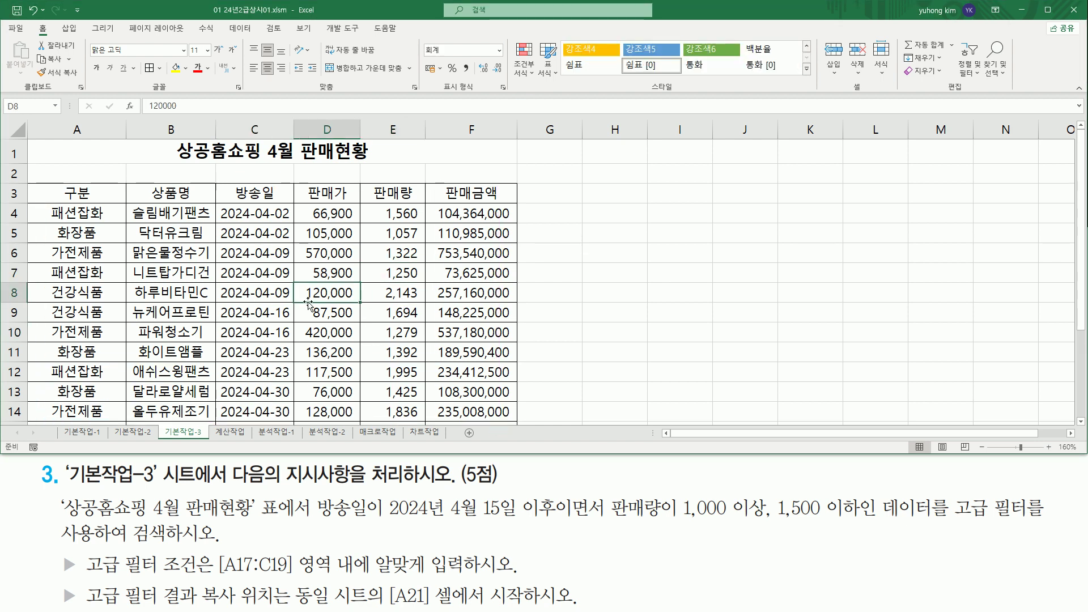
left_click(242, 26)
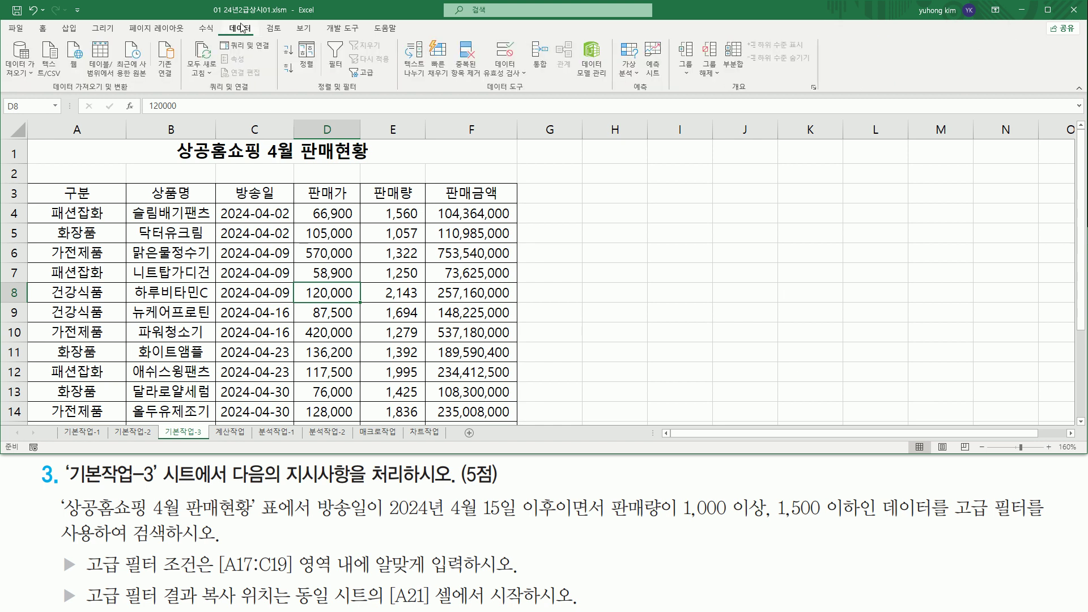
mouse_move(224, 20)
left_mouse_down()
mouse_move(249, 36)
mouse_move(258, 21)
left_mouse_up()
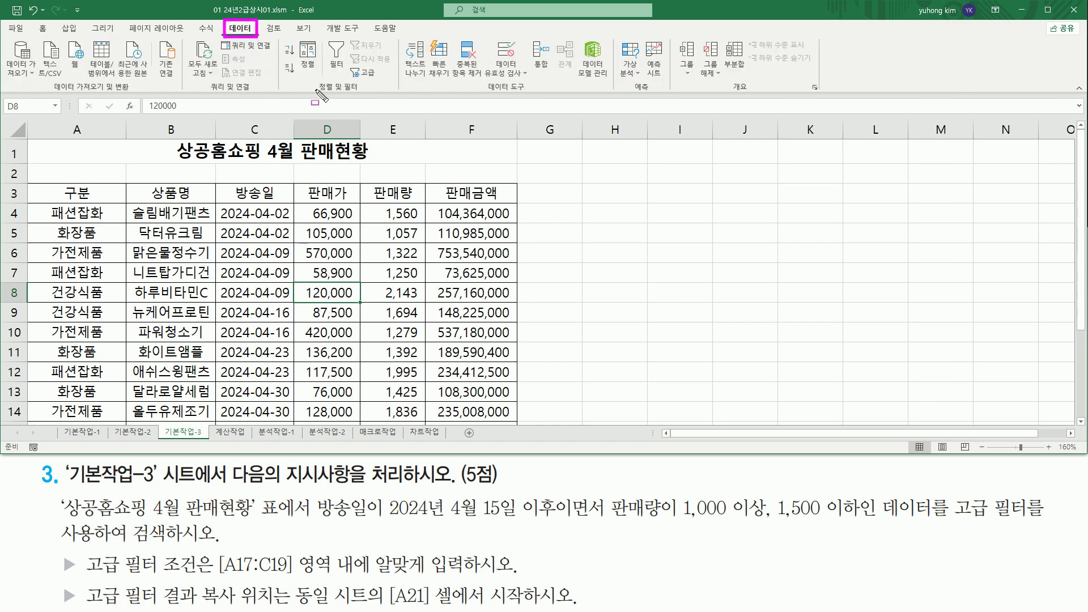
mouse_move(313, 92)
left_mouse_down()
mouse_move(366, 93)
mouse_move(363, 79)
mouse_move(387, 80)
left_mouse_up()
key("Escape")
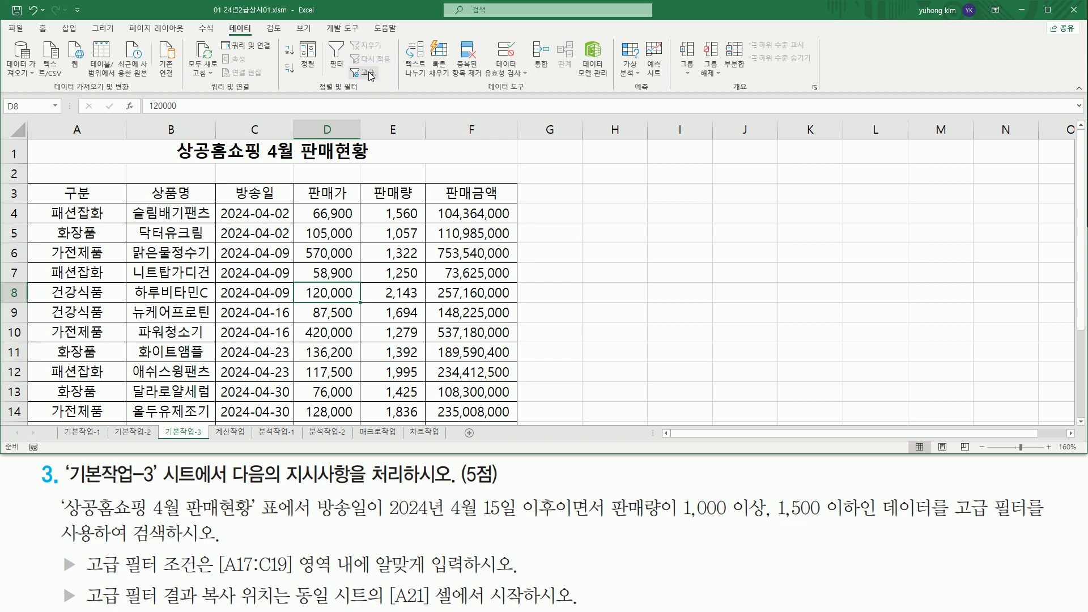
left_click(368, 72)
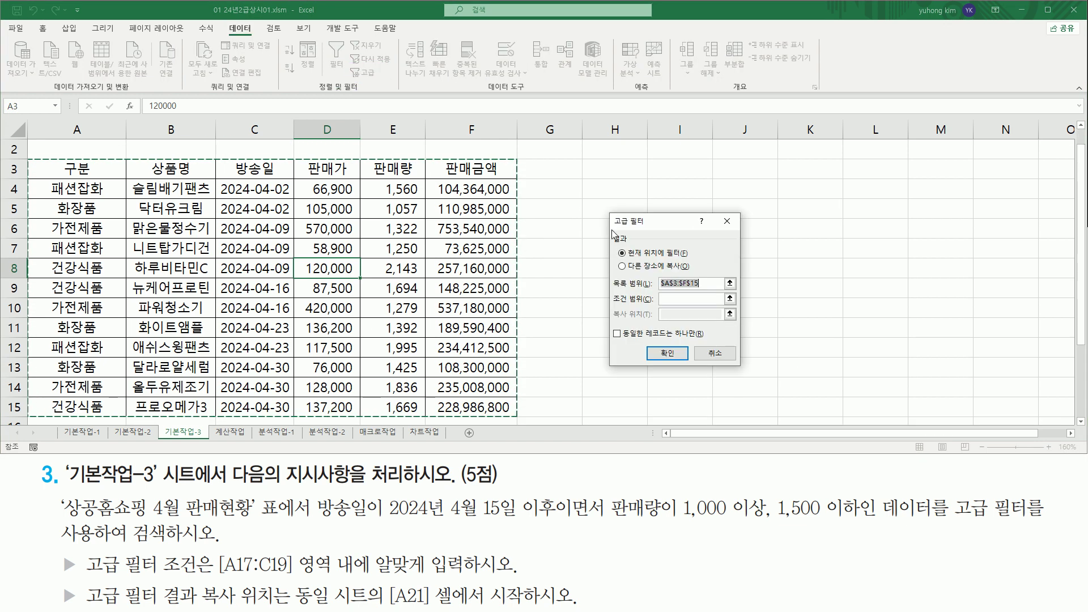
Step: Set the advanced filter to copy its results to another location, with A3:F15 as the list range
mouse_move(609, 211)
left_mouse_down()
mouse_move(610, 271)
mouse_move(720, 368)
mouse_move(612, 212)
mouse_move(621, 243)
mouse_move(698, 276)
left_mouse_up()
key("Escape")
left_click_drag(625, 272, 687, 272)
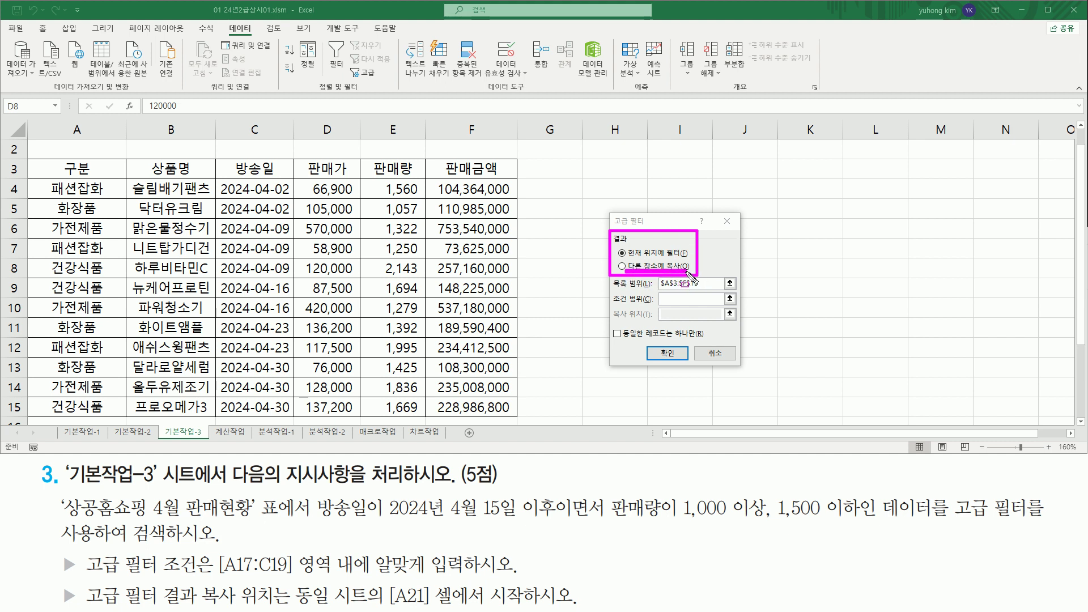
key("Escape")
left_click(621, 266)
left_click_drag(619, 271, 706, 287)
key("Escape")
left_click(694, 284)
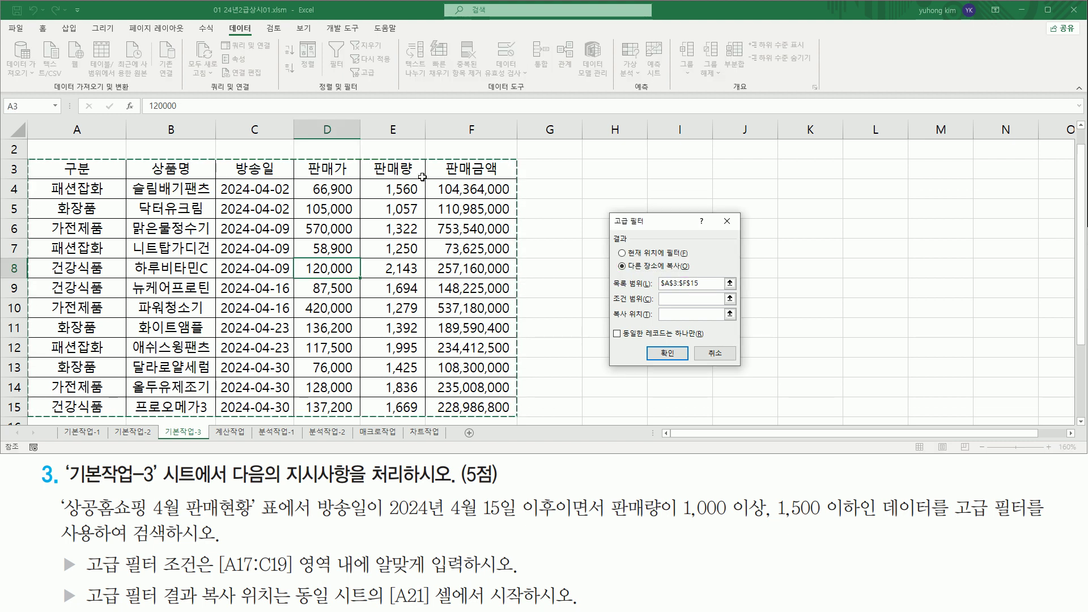
Step: Set the criteria range to A17:C18 and the copy destination to A21, and run the advanced filter
scroll(138, 293, "down", 1)
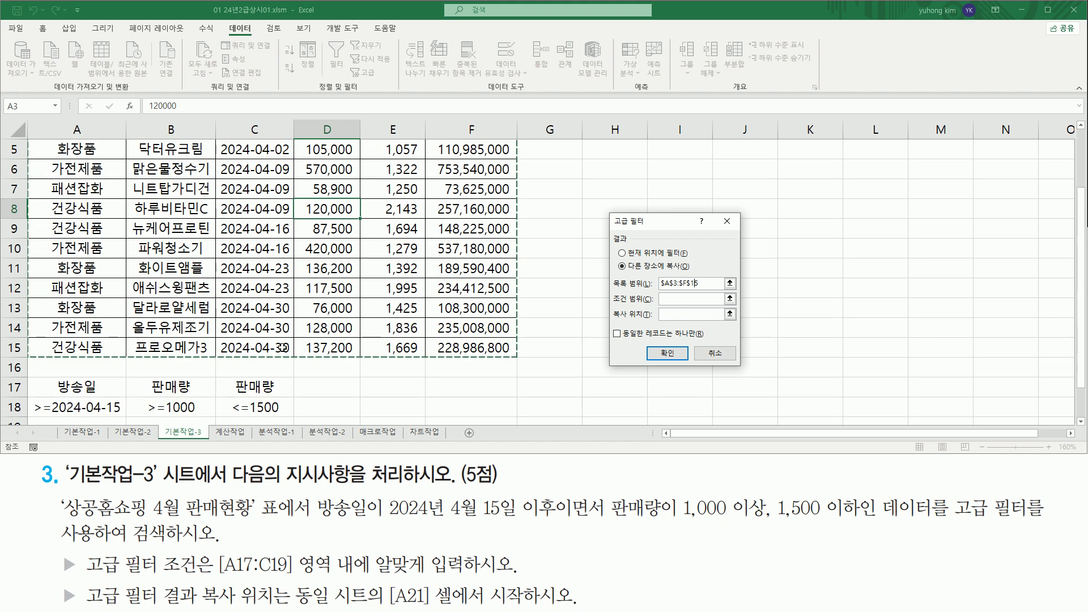
scroll(233, 248, "up", 1)
scroll(232, 248, "down", 2)
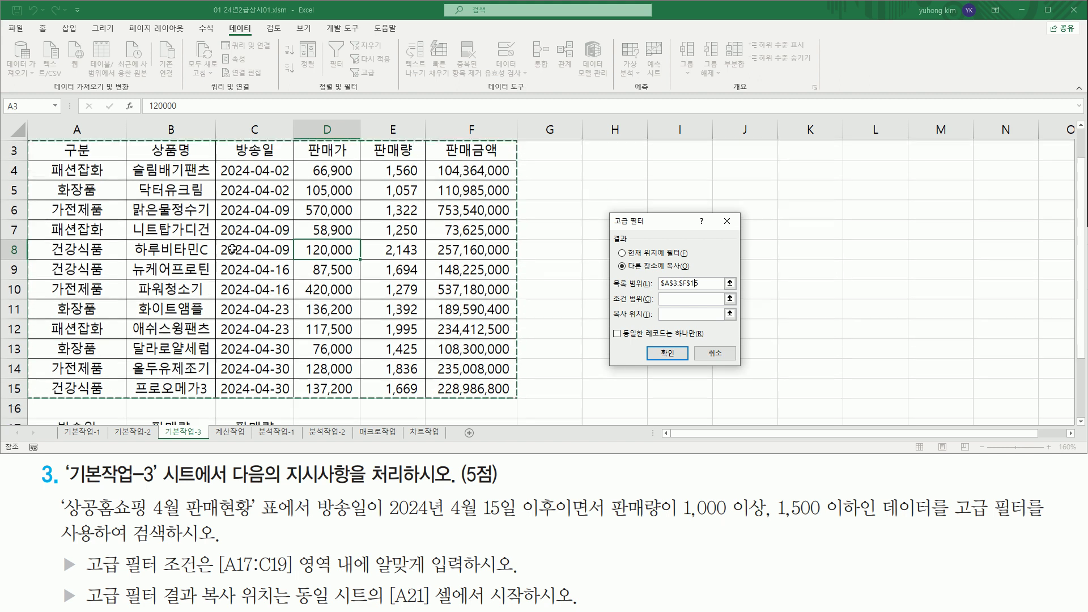
left_click(683, 299)
left_click_drag(74, 329, 250, 349)
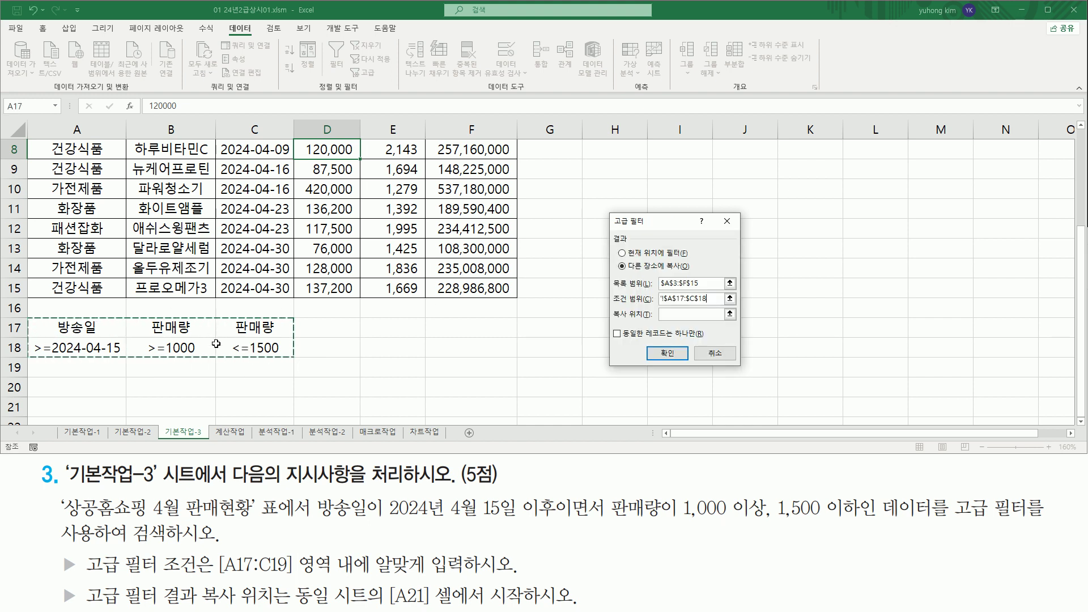
left_click(680, 314)
left_click(69, 401)
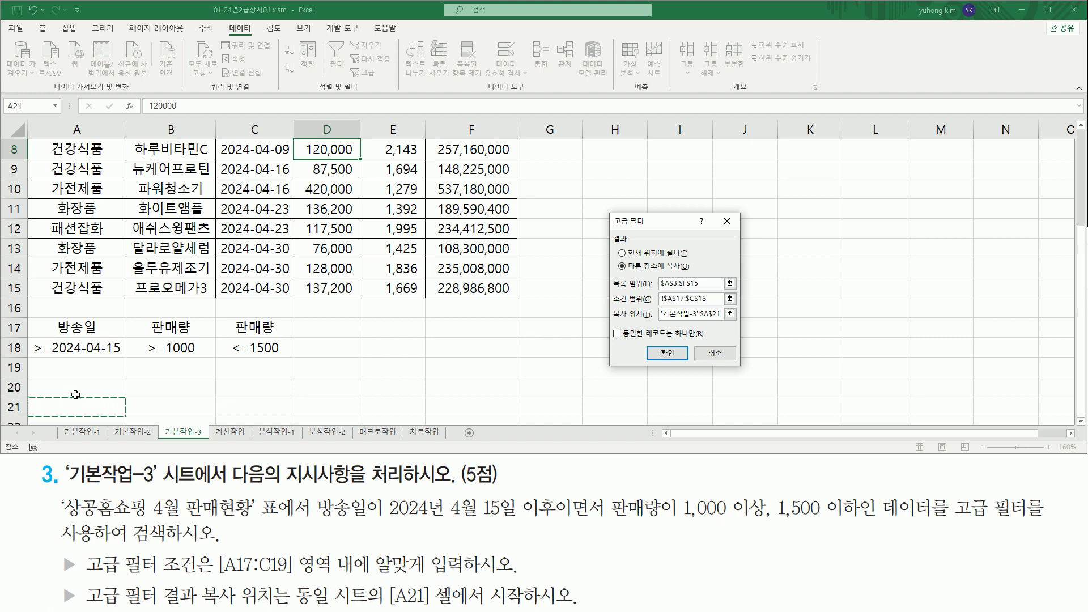
left_click(667, 354)
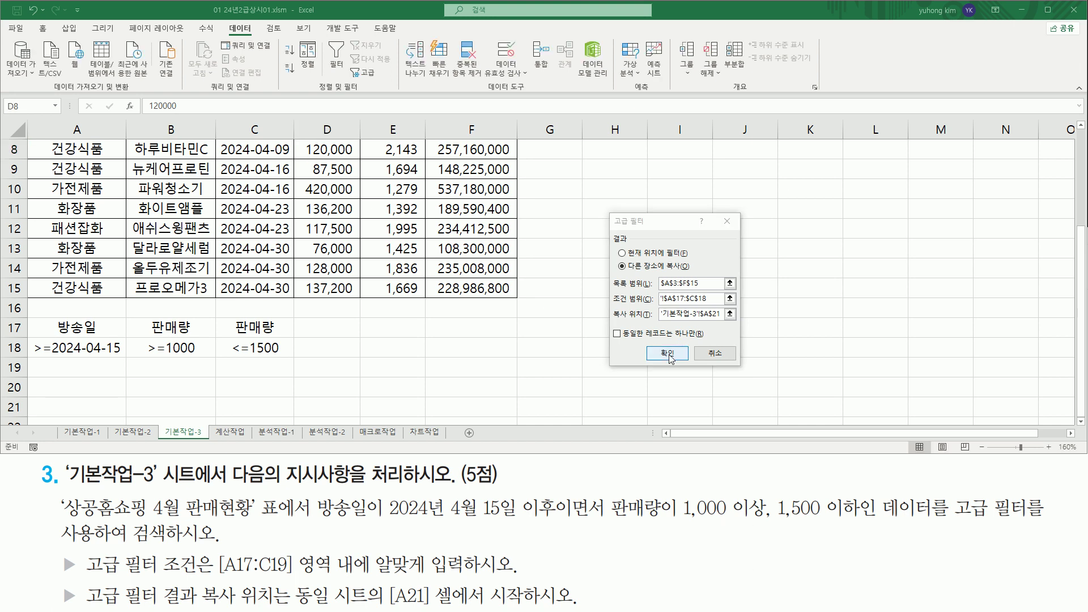
Step: Review the filter output below the criteria and check the sales table's 방송일 column against the 2024-04-15 condition
scroll(670, 358, "down", 2)
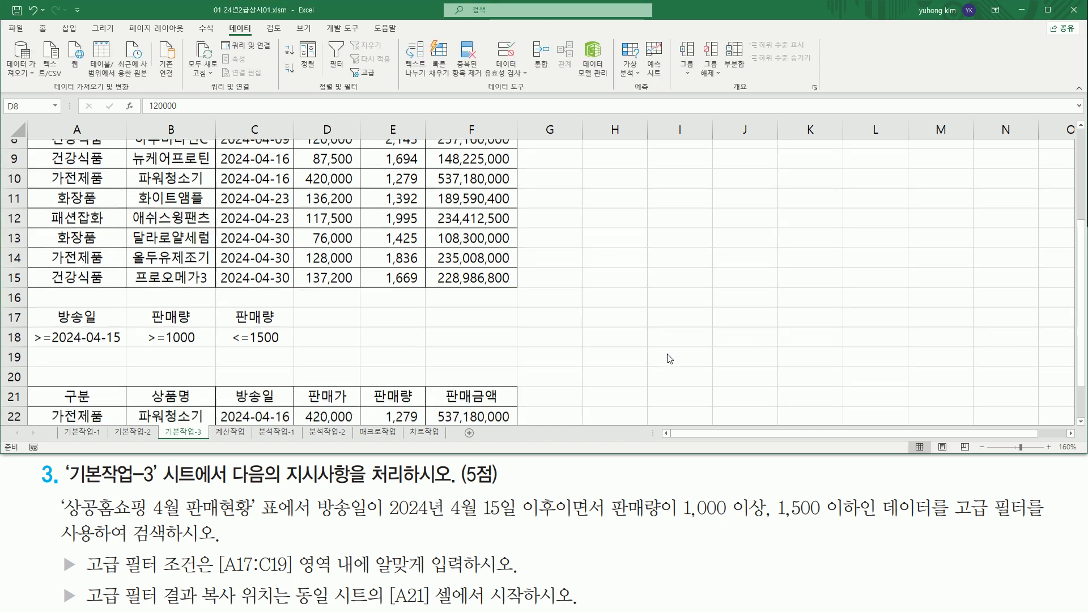
mouse_move(32, 298)
left_mouse_down()
mouse_move(39, 310)
mouse_move(521, 354)
left_mouse_up()
left_click_drag(28, 219, 324, 242)
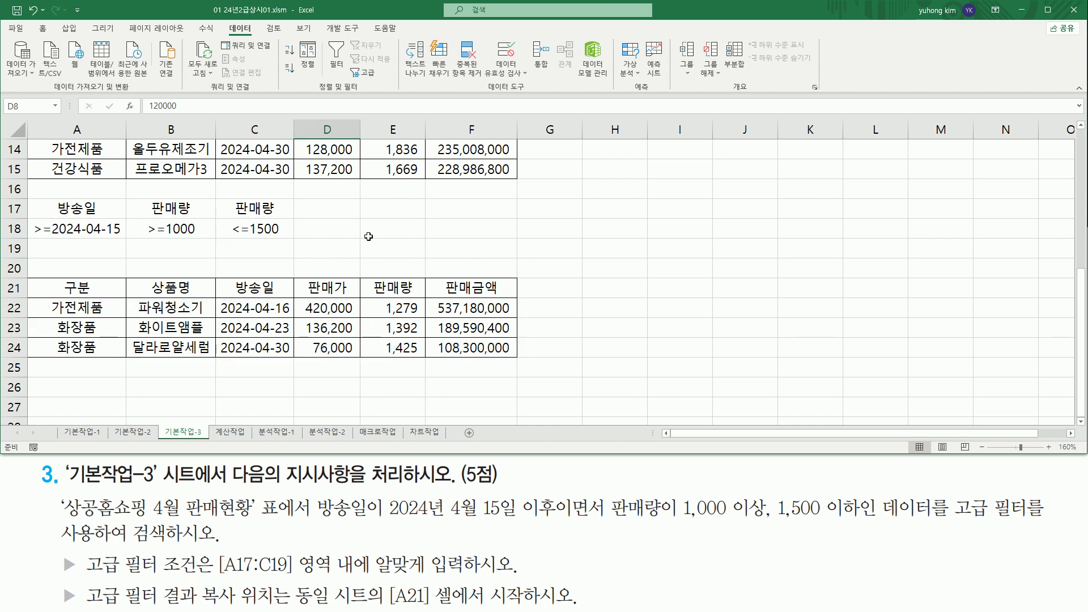
scroll(368, 237, "up", 1)
scroll(368, 237, "up", 3)
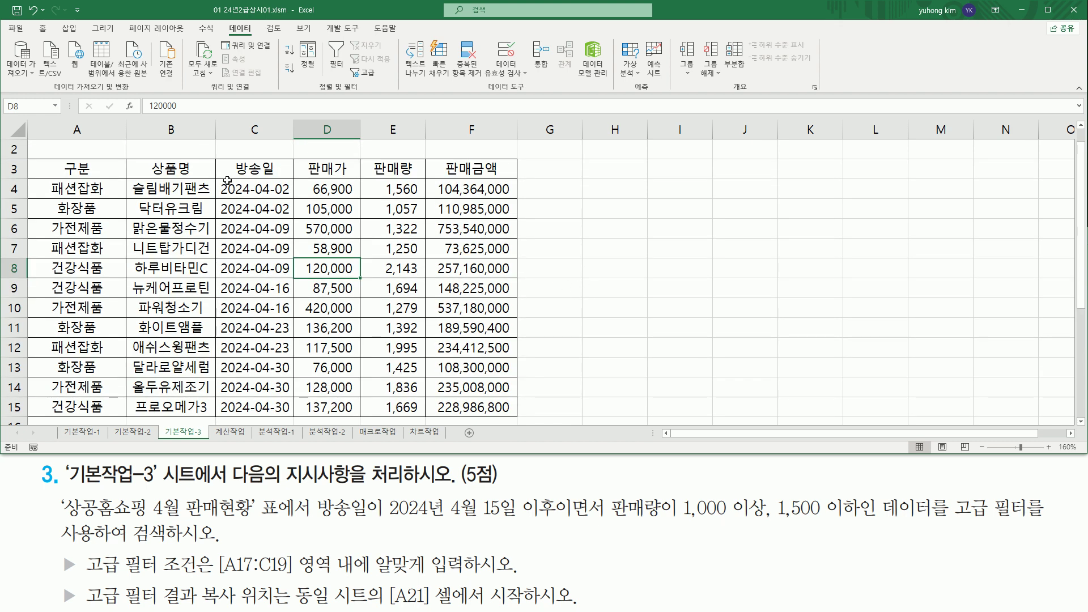
left_click_drag(217, 179, 296, 416)
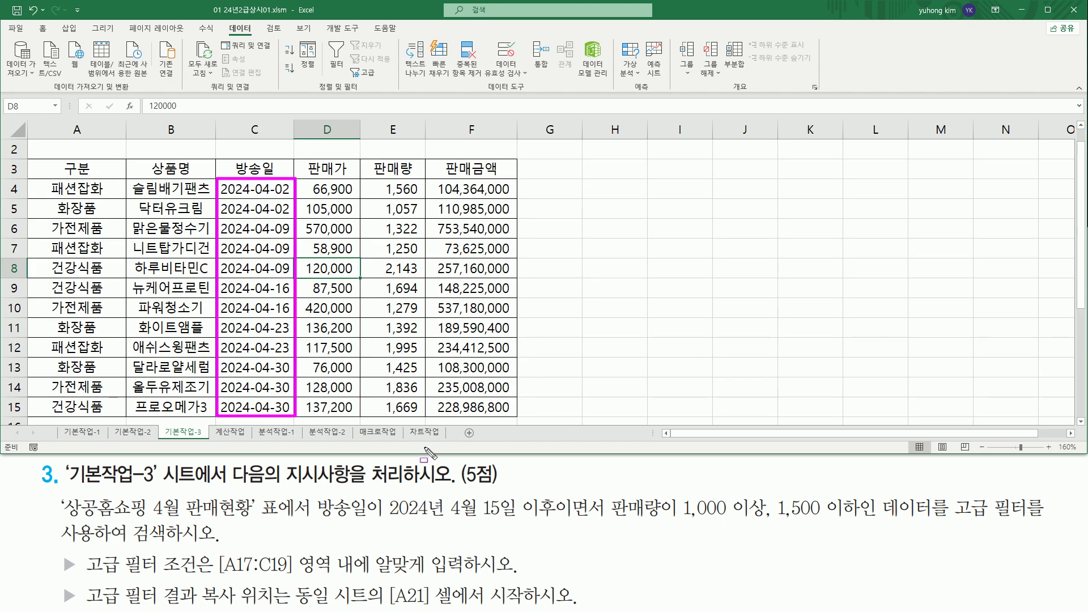
left_click_drag(384, 517, 556, 519)
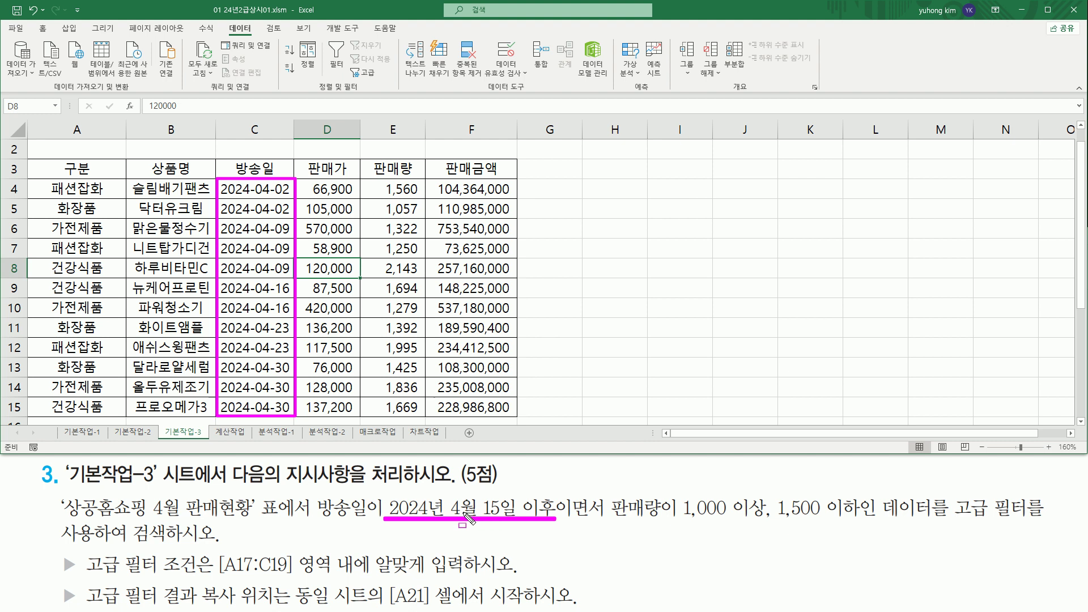
key("Escape")
left_click_drag(215, 277, 294, 416)
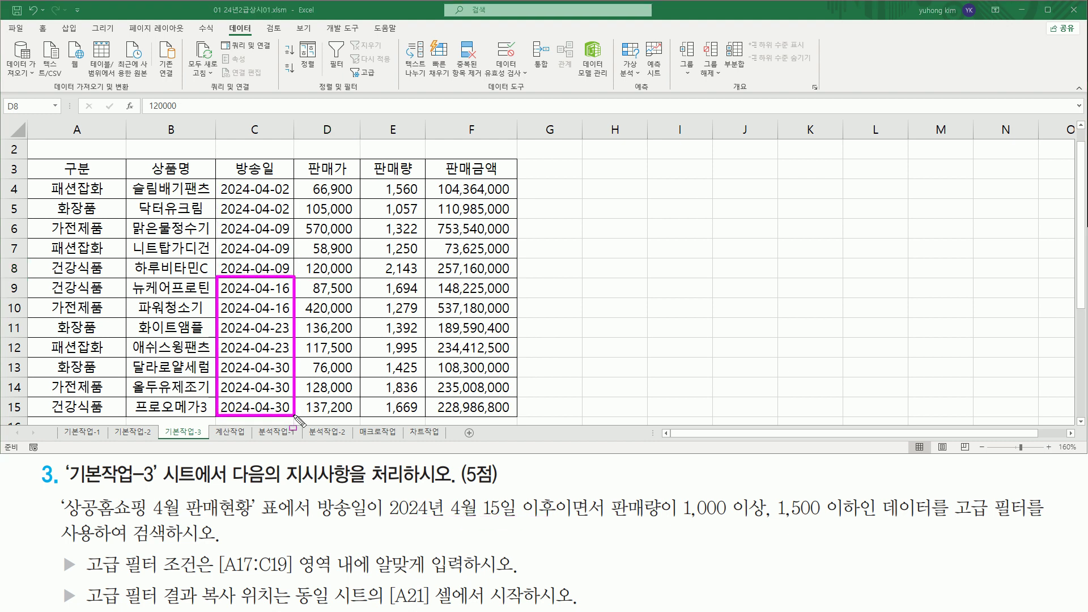
Step: Check which rows meet the 1,000 to 1,500 판매량 condition and compare them with the records copied below A21
left_click_drag(674, 521, 861, 520)
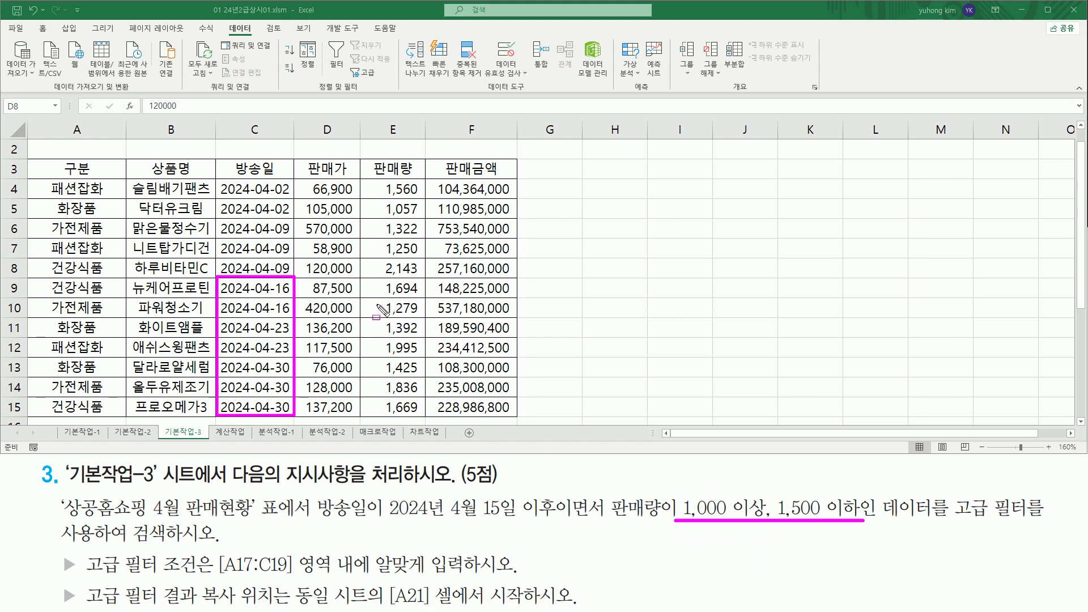
left_click_drag(379, 288, 420, 288)
left_click_drag(378, 348, 423, 347)
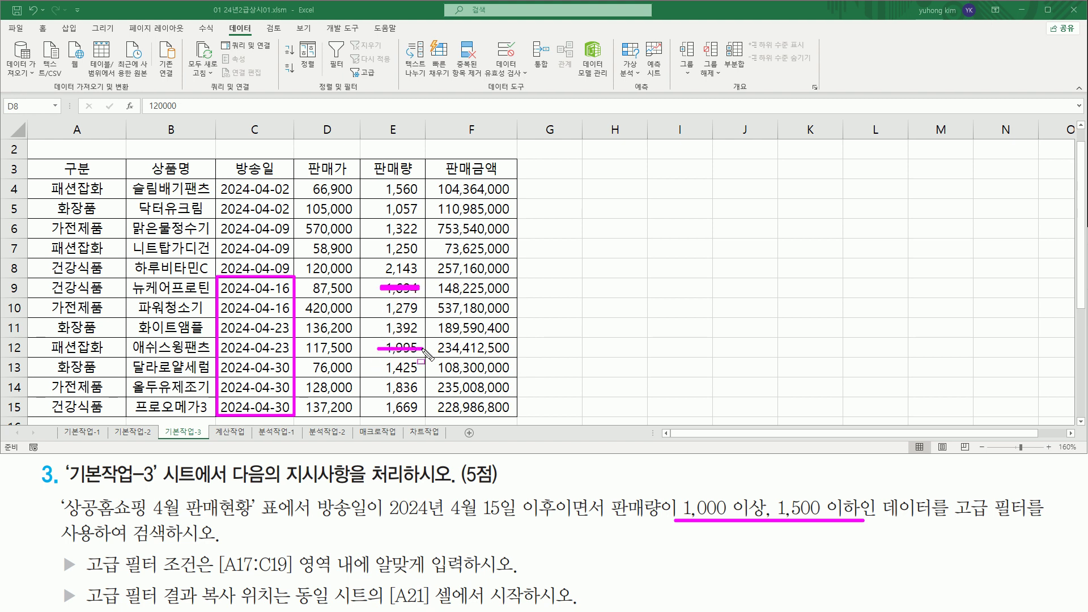
mouse_move(378, 386)
left_mouse_down()
mouse_move(426, 387)
mouse_move(412, 406)
mouse_move(425, 407)
left_mouse_up()
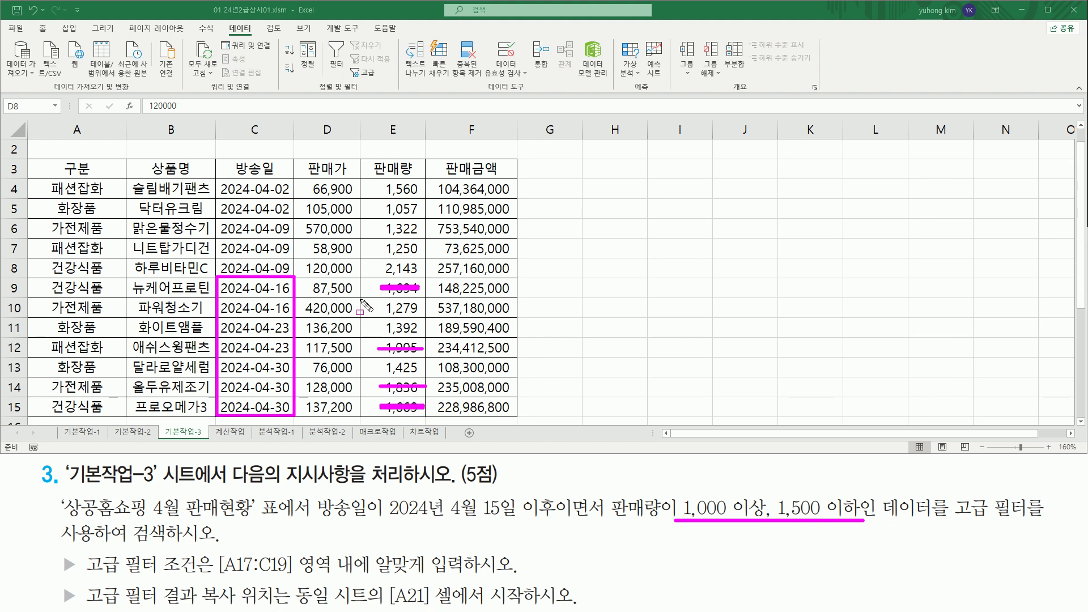
mouse_move(360, 300)
left_mouse_down()
mouse_move(424, 317)
mouse_move(360, 299)
mouse_move(426, 337)
mouse_move(361, 320)
mouse_move(356, 358)
mouse_move(423, 375)
left_mouse_up()
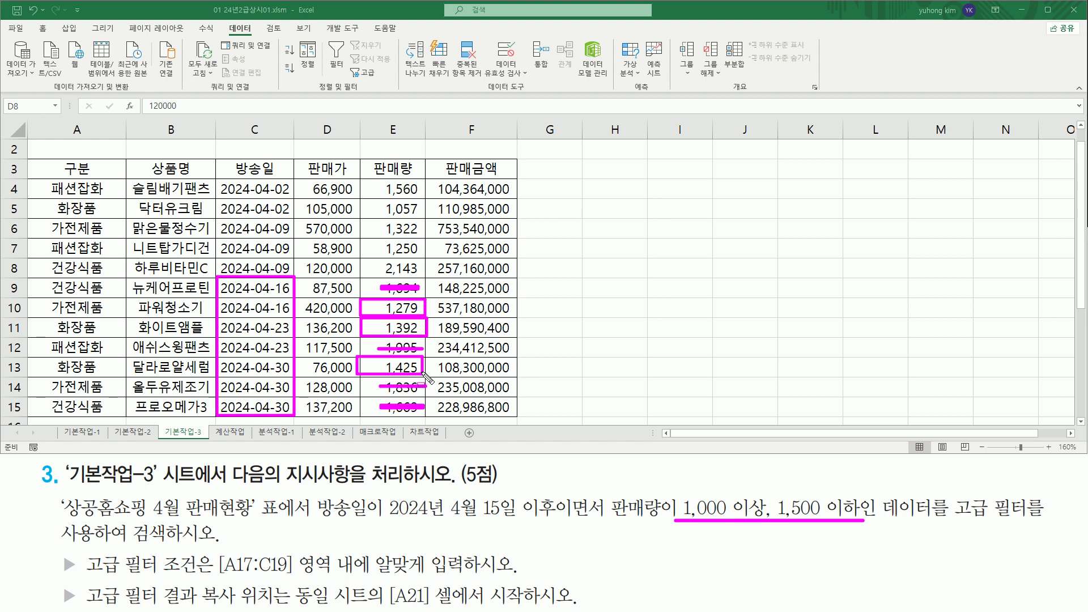
mouse_move(47, 296)
left_mouse_down()
mouse_move(55, 310)
mouse_move(516, 324)
mouse_move(520, 337)
mouse_move(391, 376)
mouse_move(39, 377)
left_mouse_up()
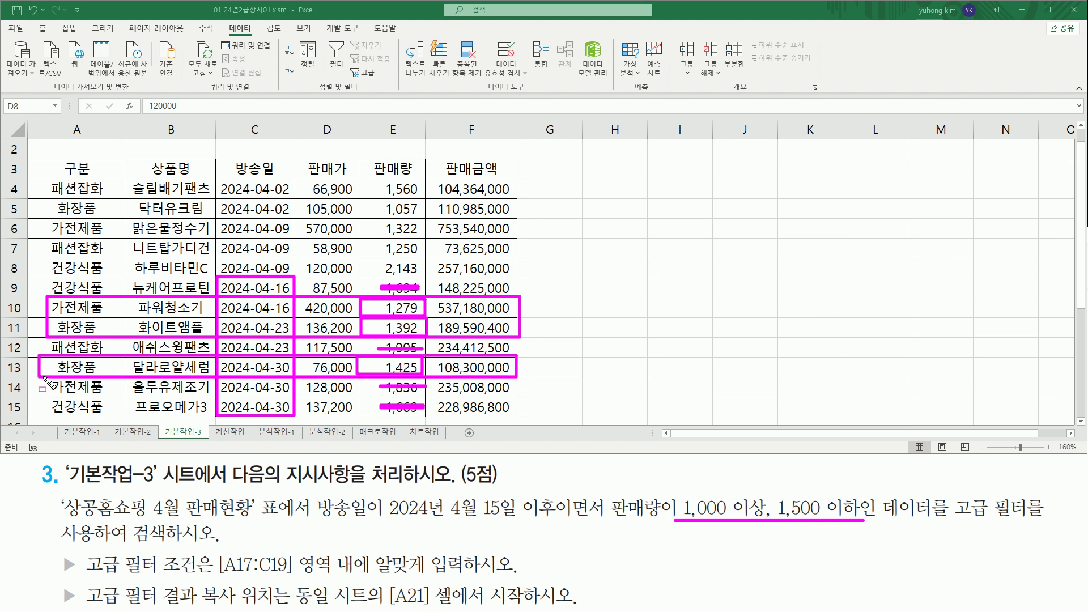
key("Escape")
scroll(316, 356, "down", 3)
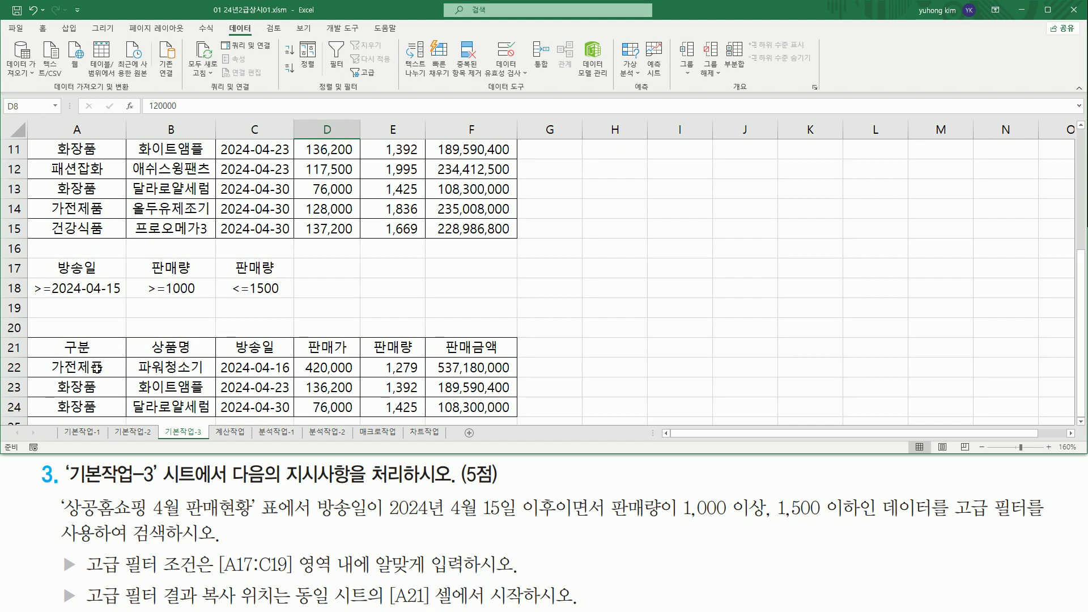
left_click_drag(28, 356, 515, 419)
key("Escape")
scroll(564, 279, "down", 1)
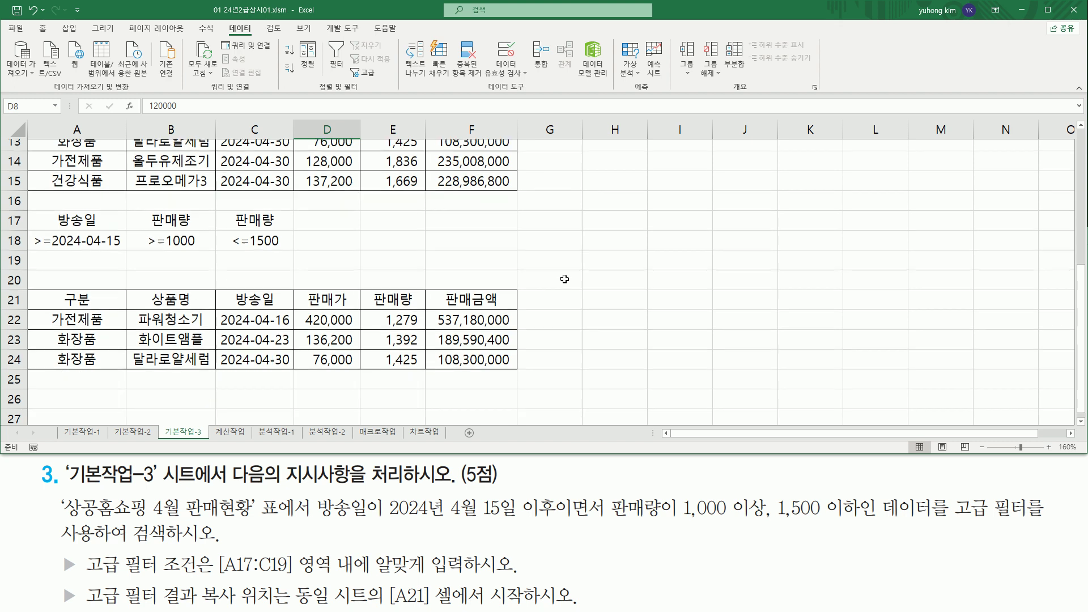